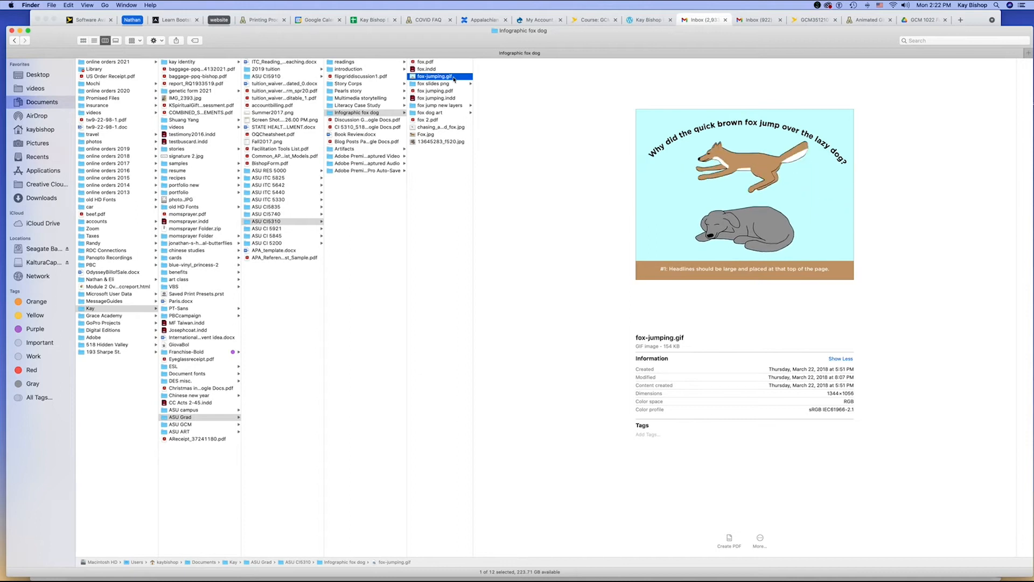
# - Preview fox.ai in the fox dog art folder and several fox jumping PNG frames in the fox jump new layers folder
pyautogui.click(448, 115)
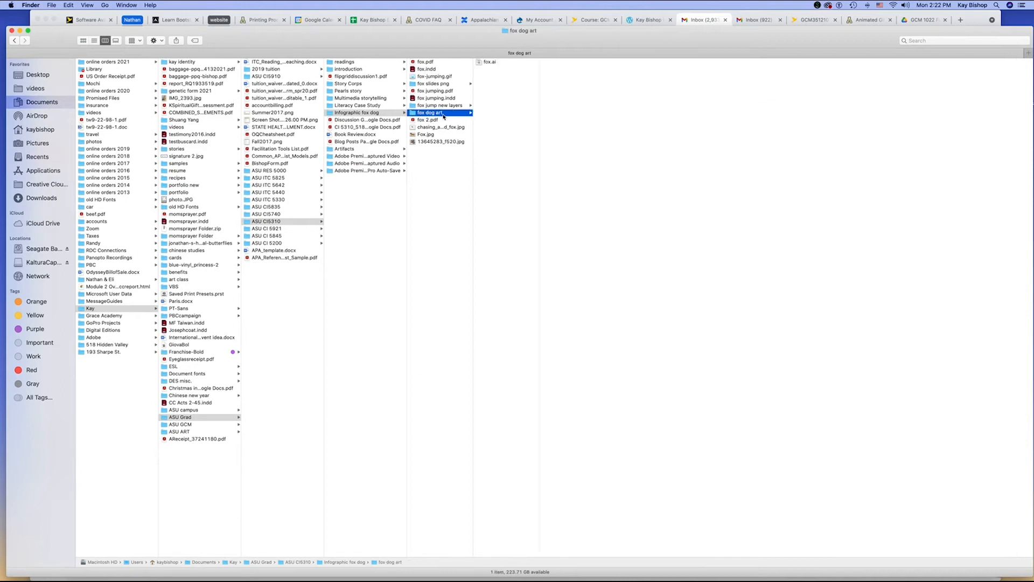
pyautogui.click(499, 64)
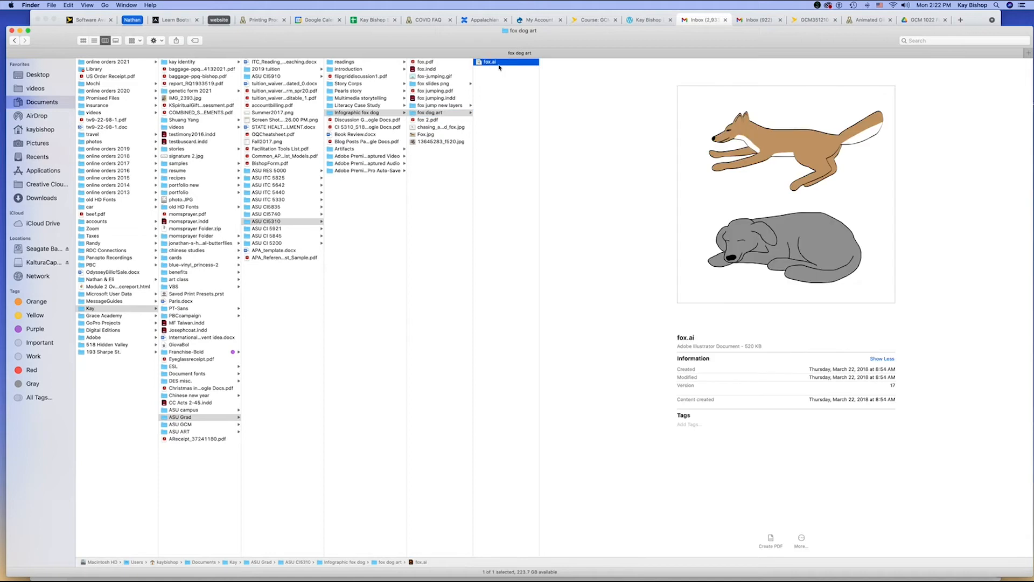
pyautogui.click(440, 105)
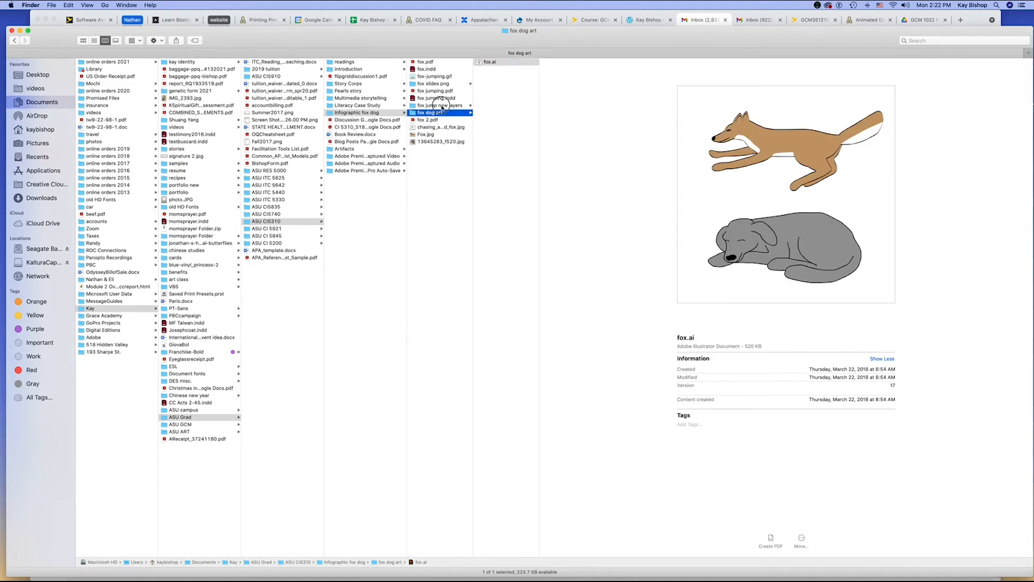
pyautogui.click(516, 63)
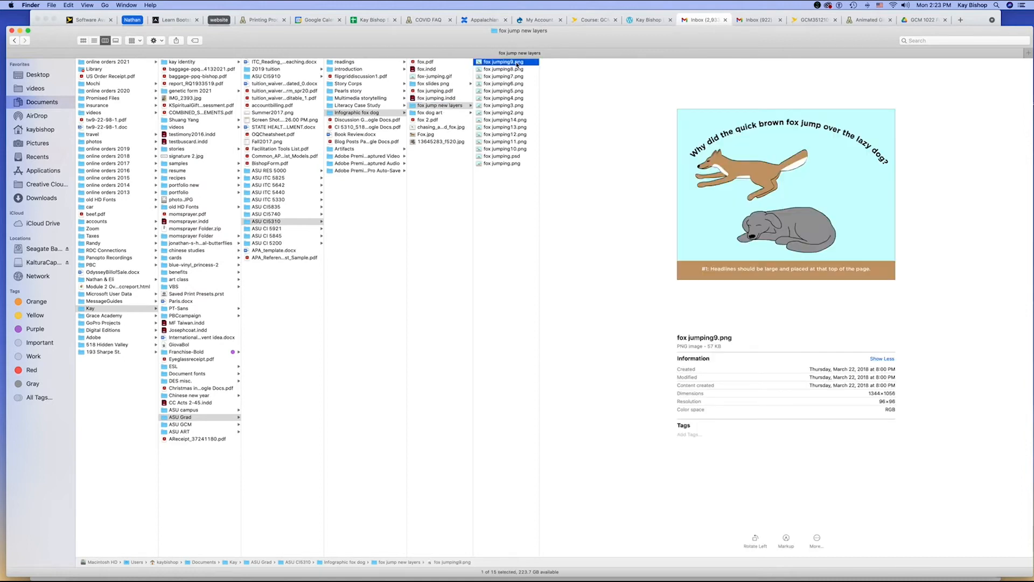
pyautogui.click(503, 164)
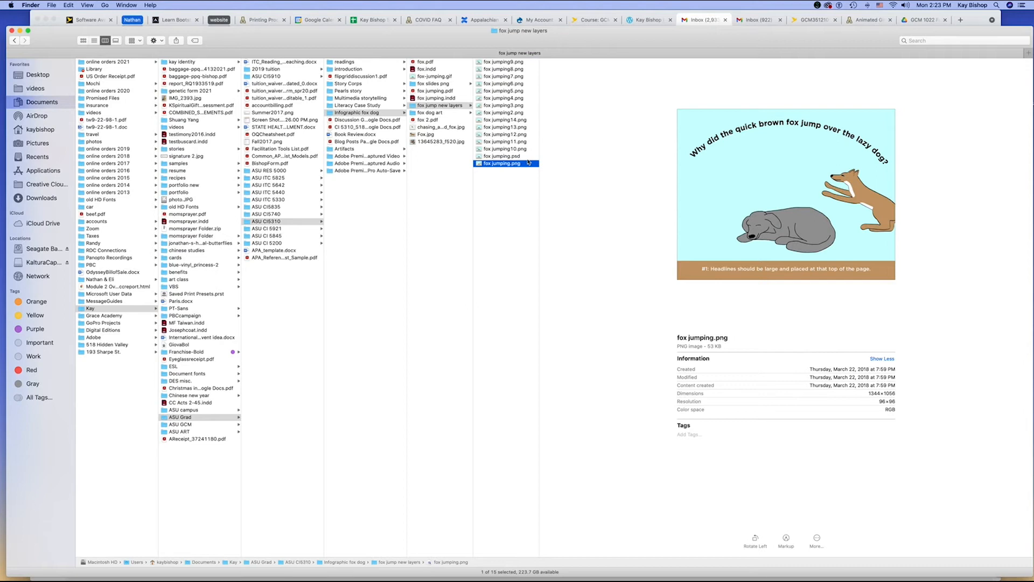
pyautogui.click(519, 134)
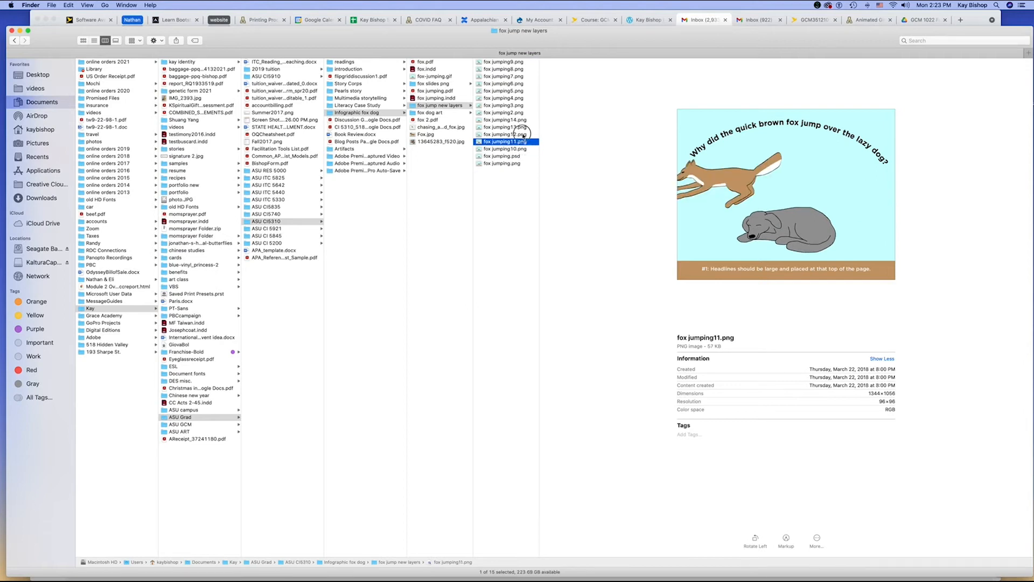
pyautogui.click(521, 128)
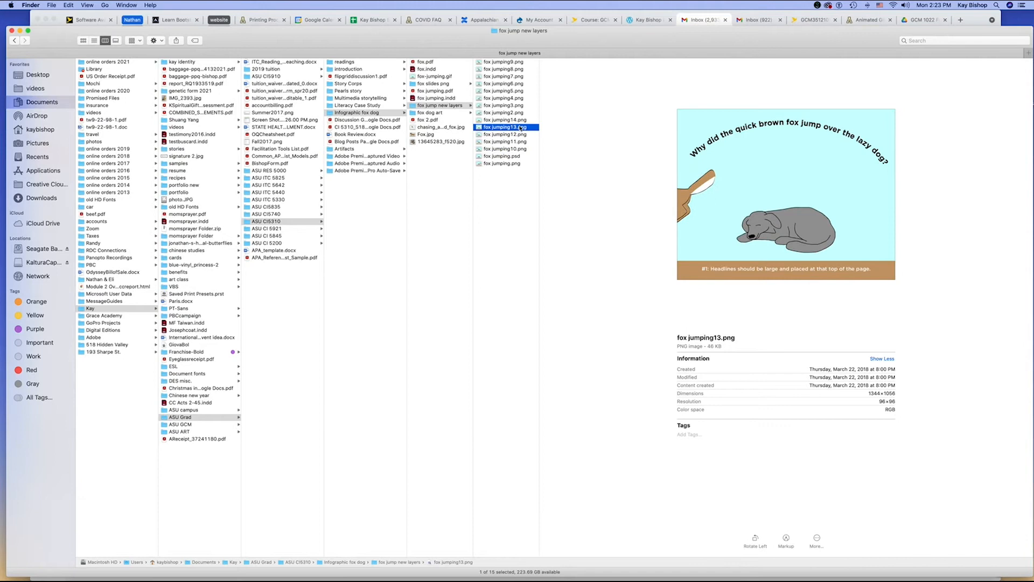
pyautogui.click(513, 121)
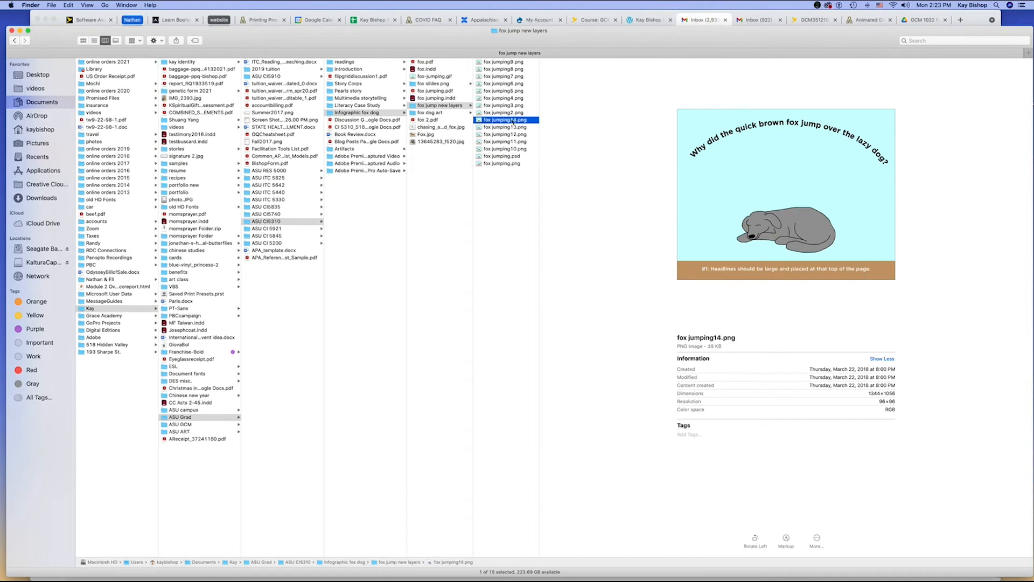
# - Open fox jumping.psd in Photoshop and display the Layers panel to review its layer stack
pyautogui.click(511, 157)
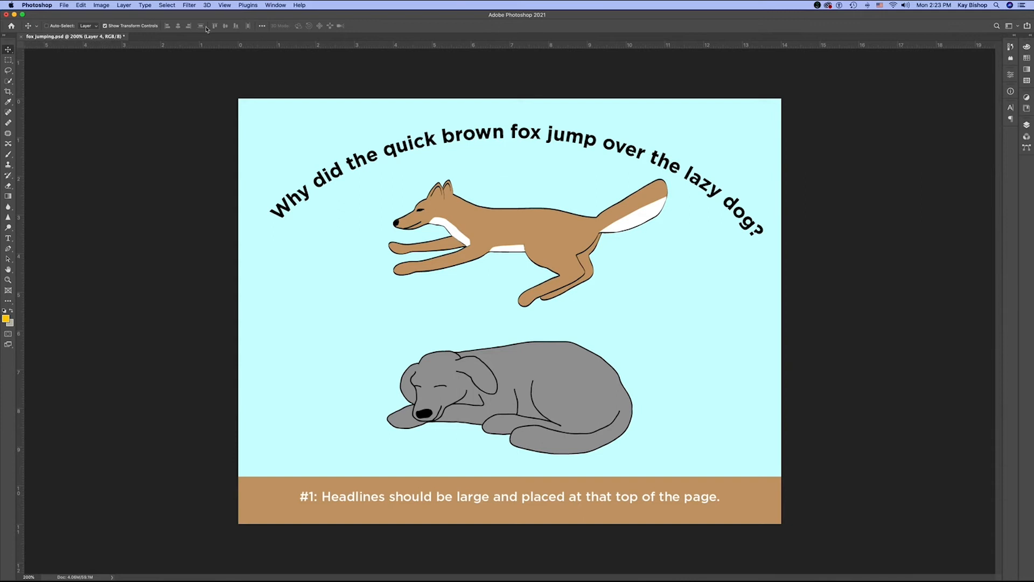
pyautogui.click(277, 5)
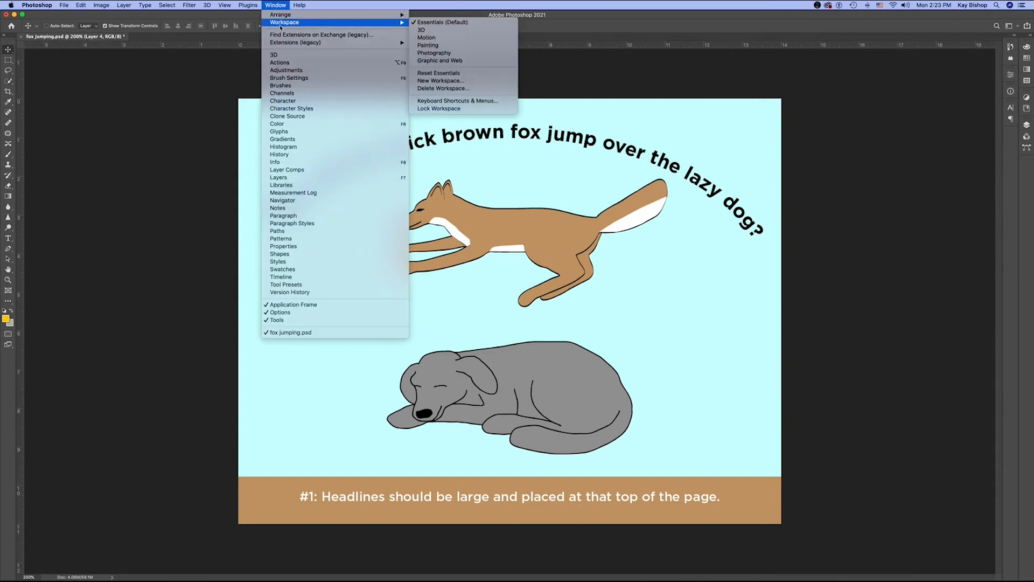
pyautogui.click(308, 180)
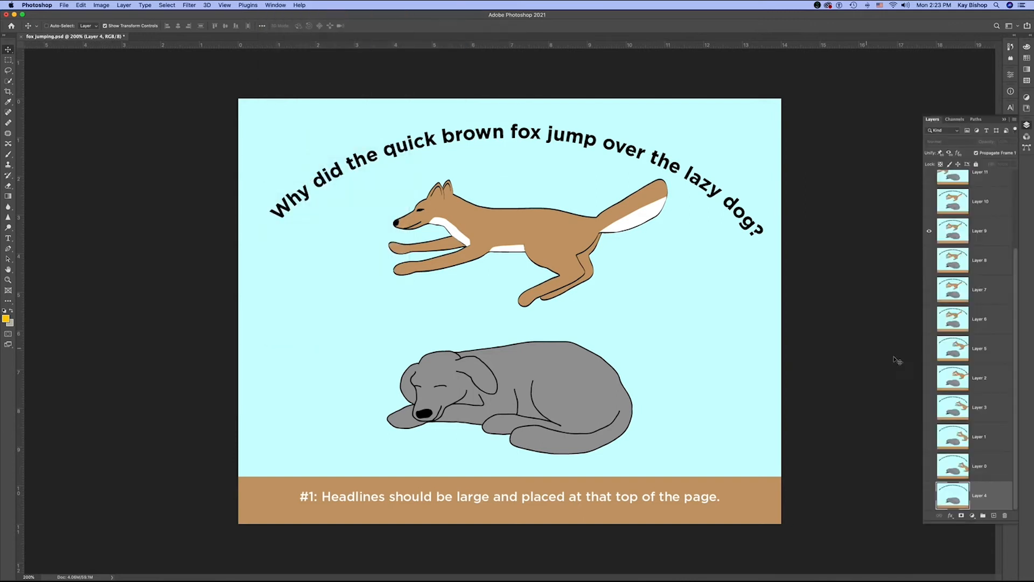
pyautogui.moveTo(1015, 305); pyautogui.dragTo(1007, 249)
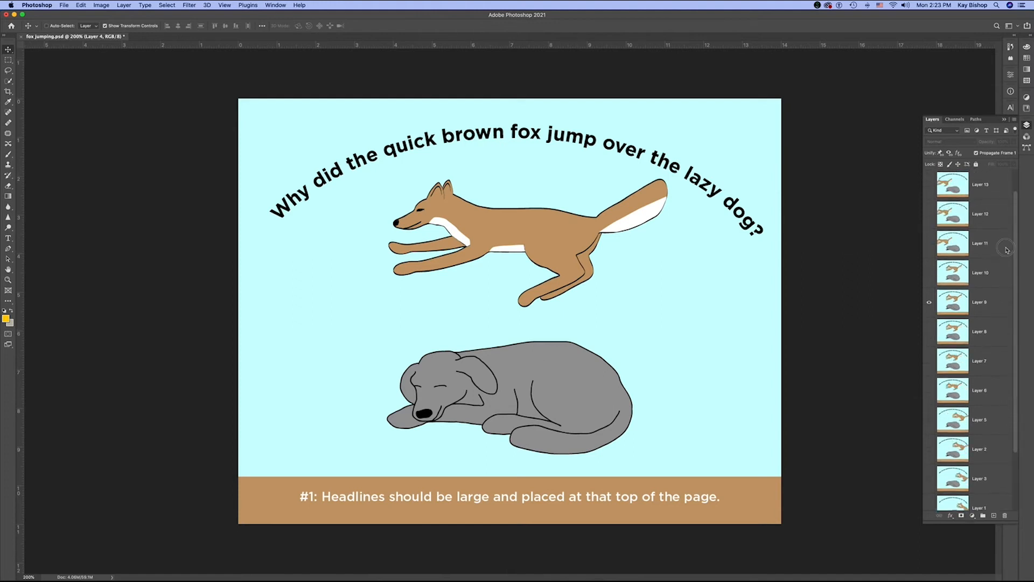
pyautogui.scroll(-3, 1007, 259)
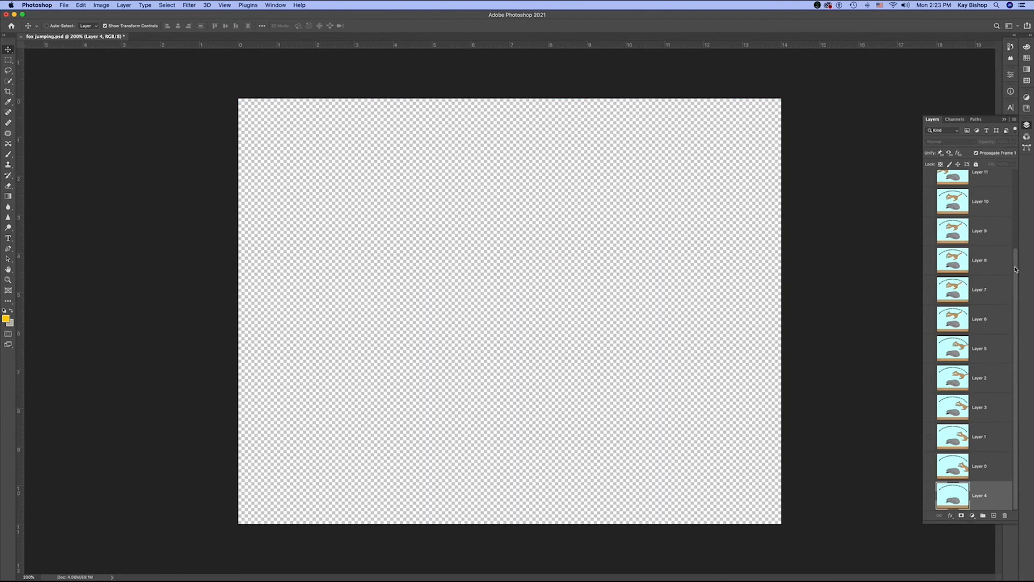
# - Toggle layer visibility from Layer 4 up through Layer 4 copy to examine the fox's position on the individual layers
pyautogui.moveTo(1015, 265); pyautogui.dragTo(1012, 459)
pyautogui.click(928, 500)
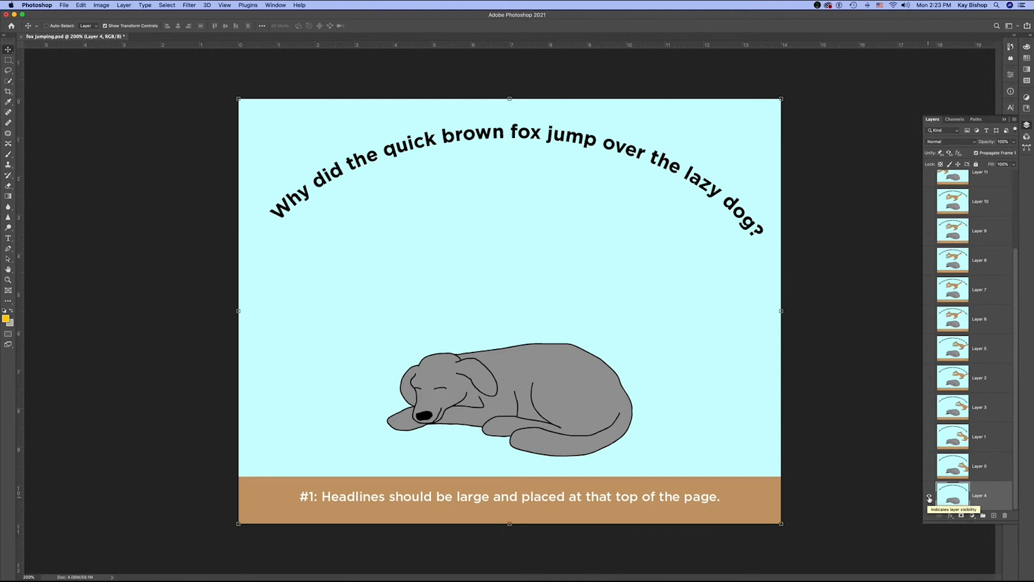
pyautogui.click(930, 467)
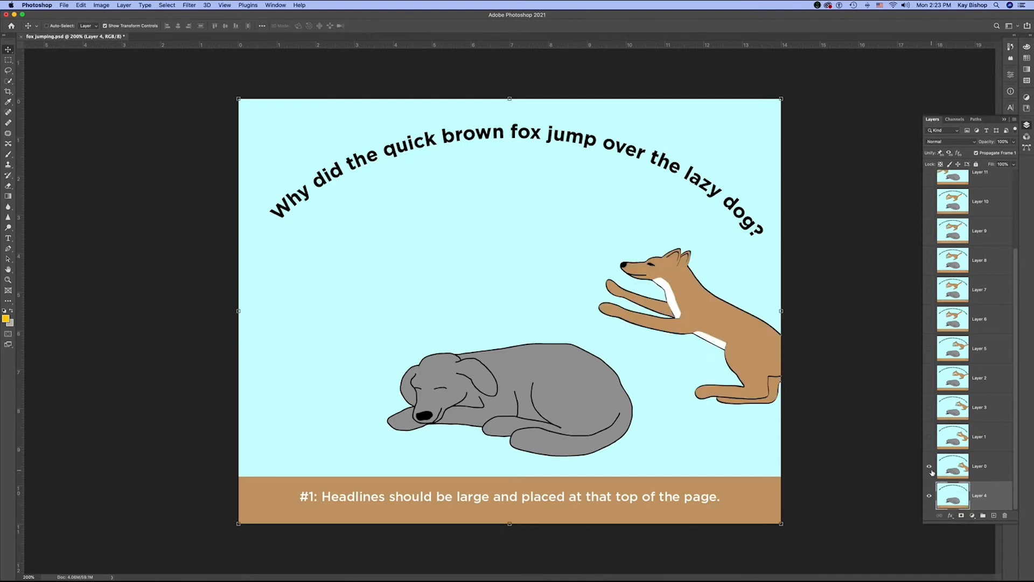
pyautogui.click(929, 466)
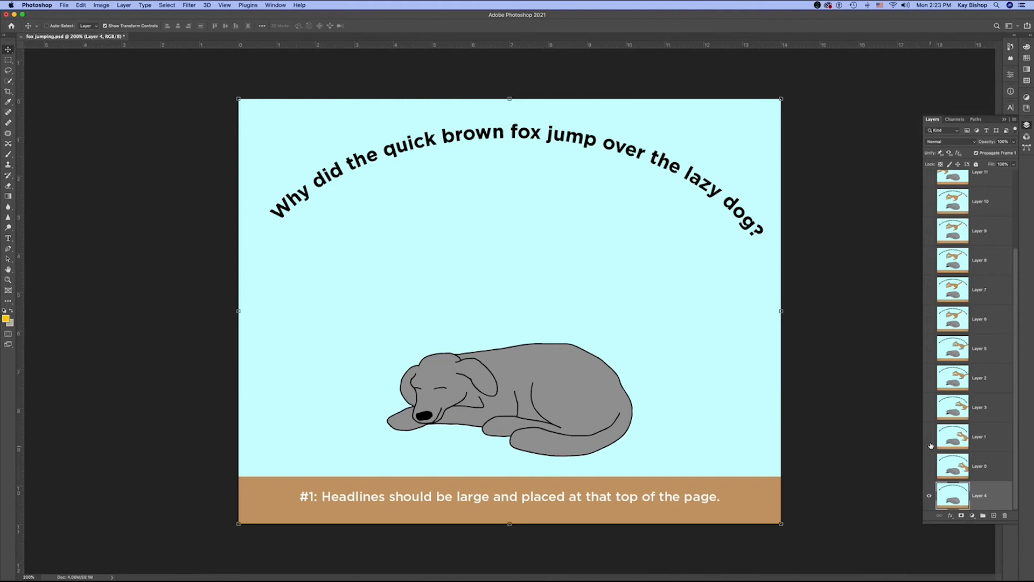
pyautogui.click(929, 438)
pyautogui.click(929, 437)
pyautogui.click(929, 408)
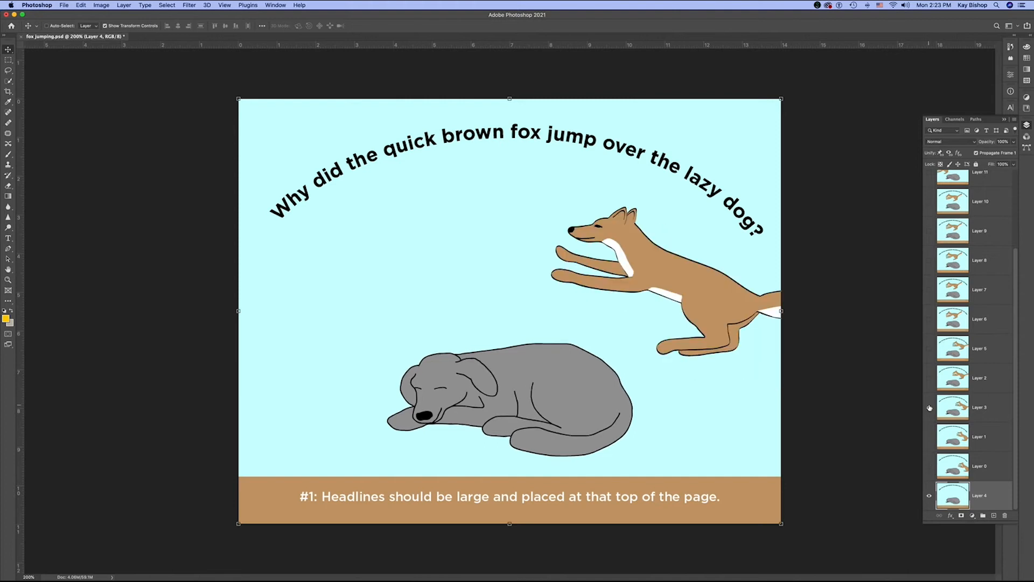
pyautogui.click(929, 408)
pyautogui.click(929, 379)
pyautogui.click(930, 379)
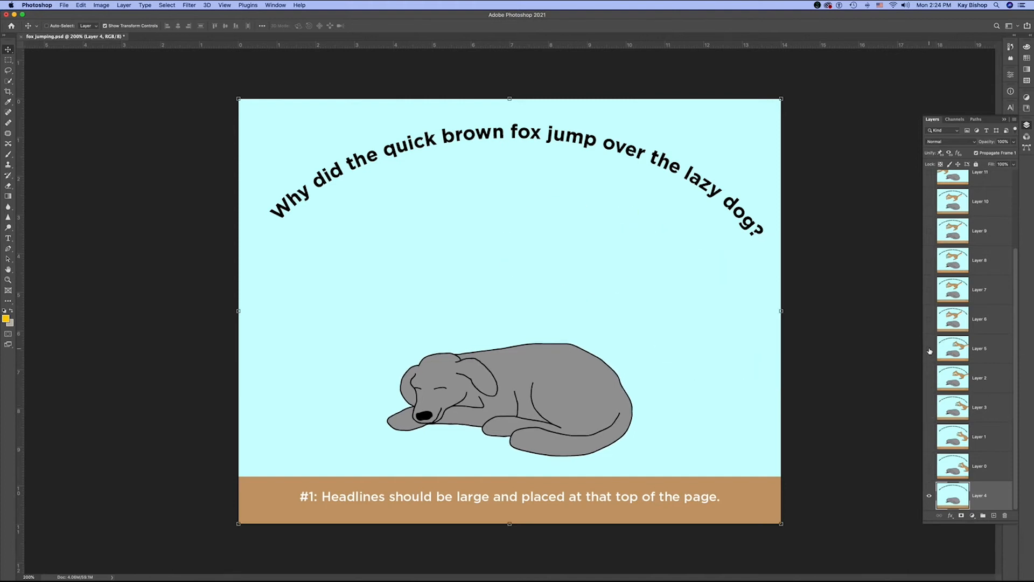
pyautogui.click(929, 350)
pyautogui.click(929, 349)
pyautogui.click(930, 290)
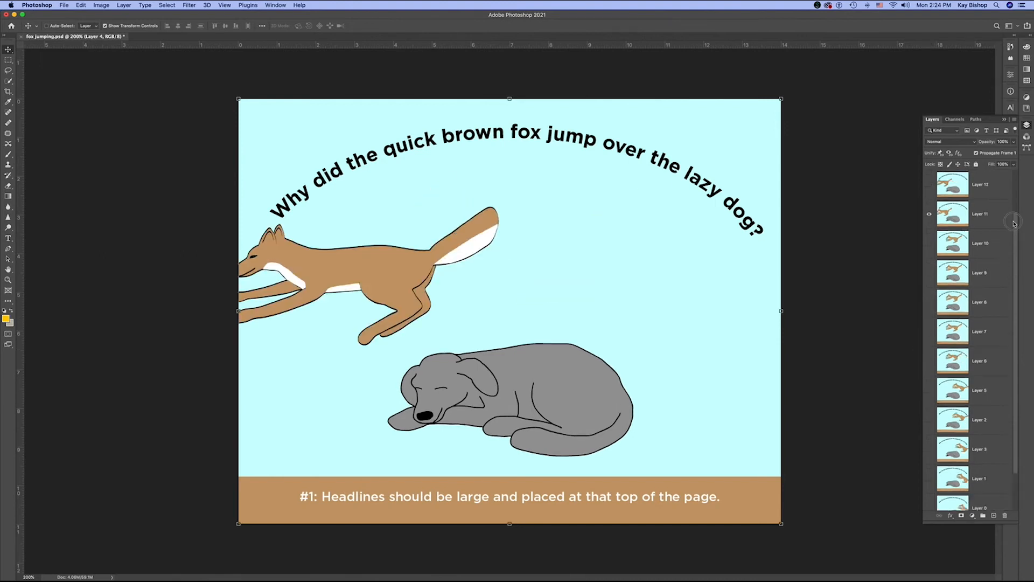
pyautogui.click(929, 184)
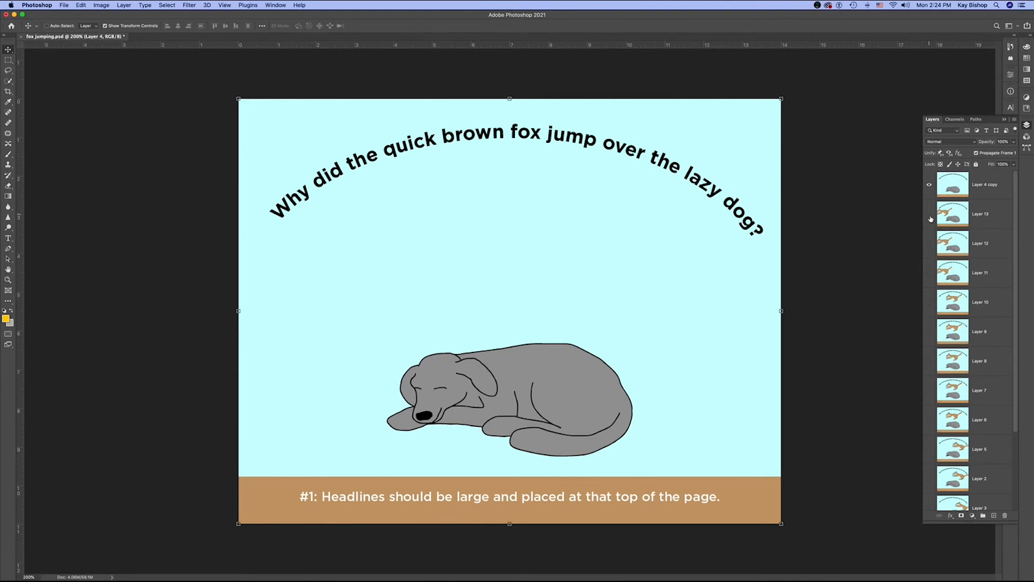
pyautogui.click(930, 184)
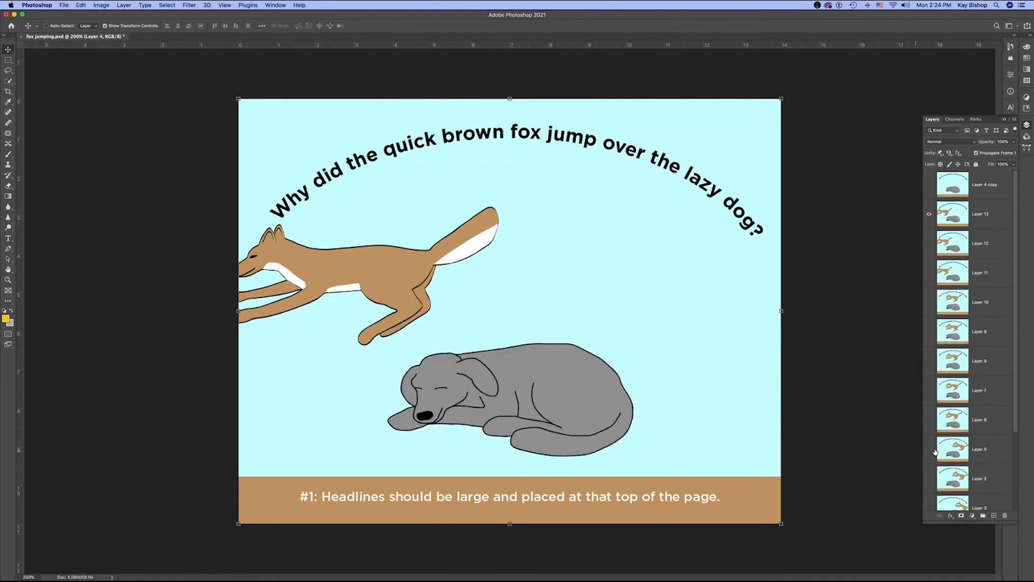
# - Display the Timeline panel and look over its frame animation options
pyautogui.click(275, 6)
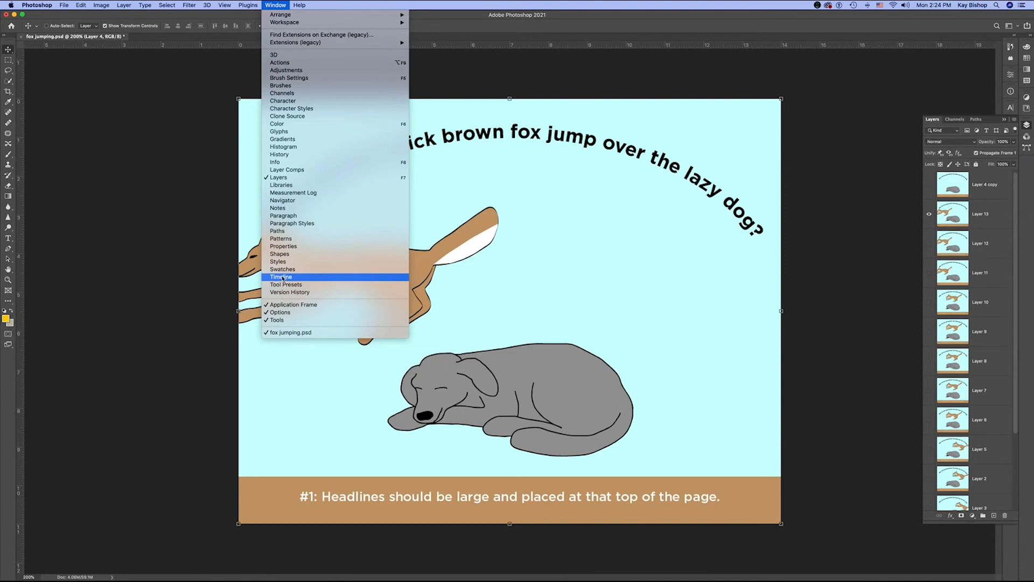
pyautogui.click(310, 279)
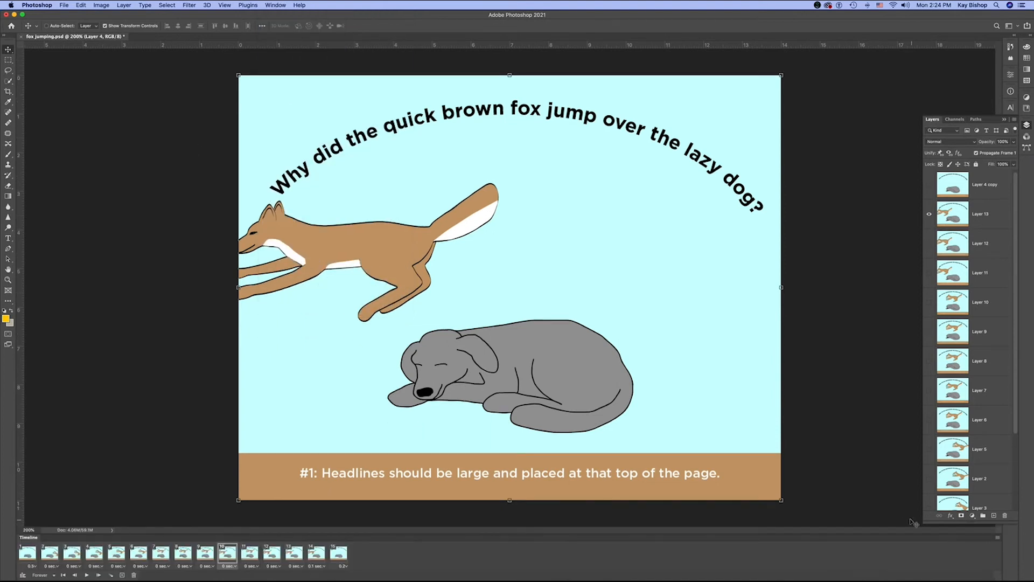
pyautogui.click(998, 539)
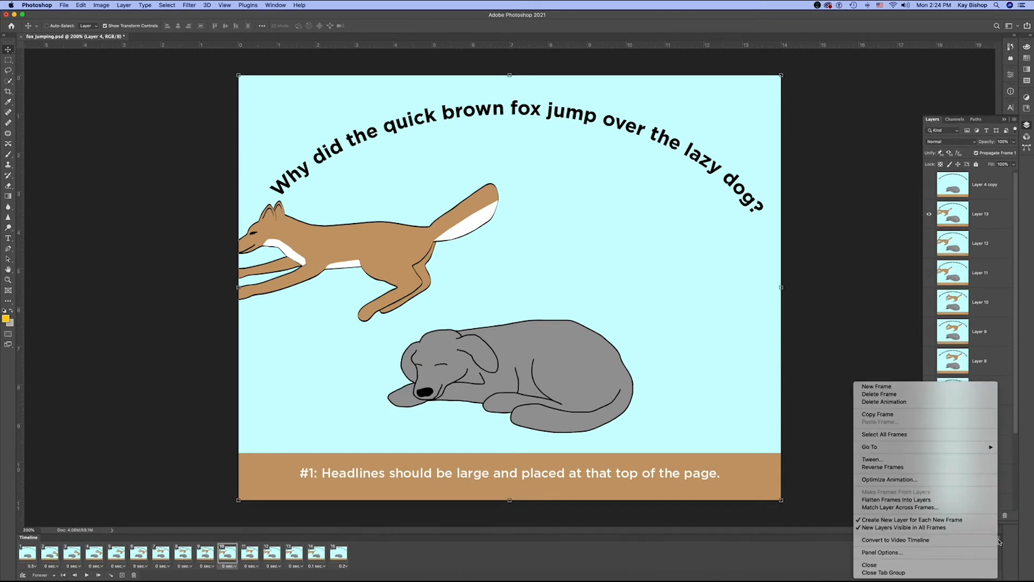
pyautogui.click(902, 529)
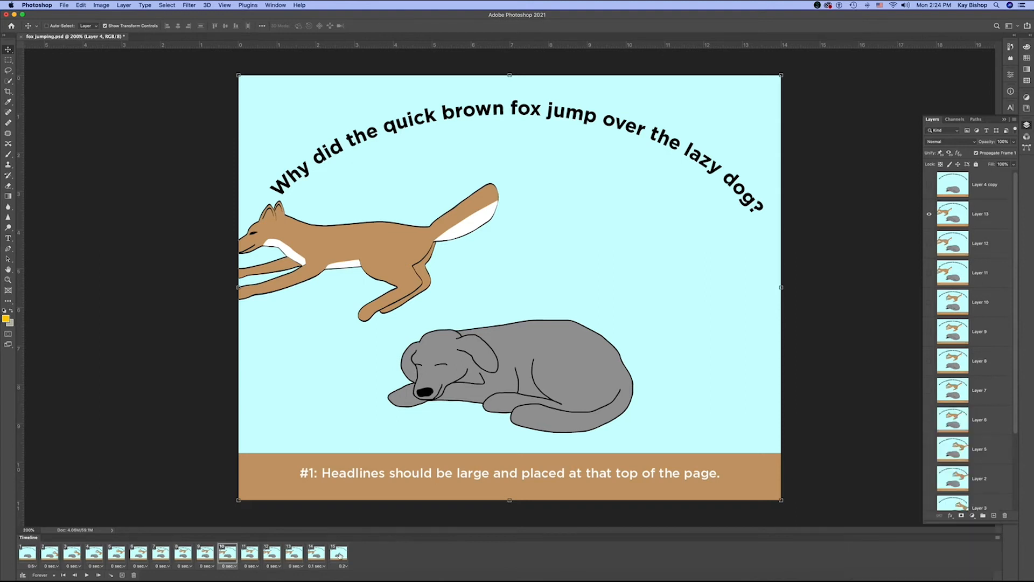
# - Delete the existing animation frames from the timeline and make new frames from the layers
pyautogui.click(339, 555)
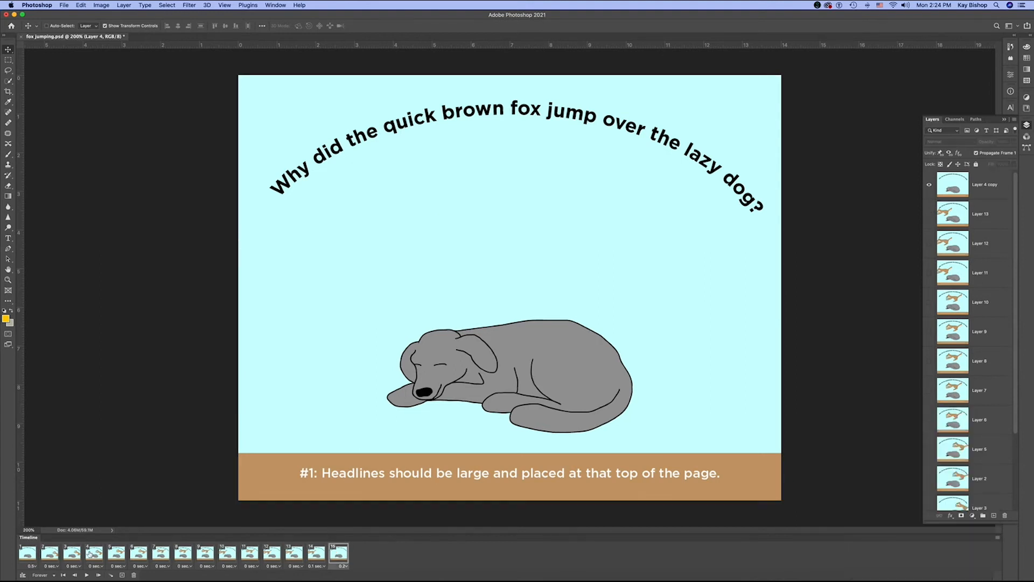
pyautogui.click(134, 575)
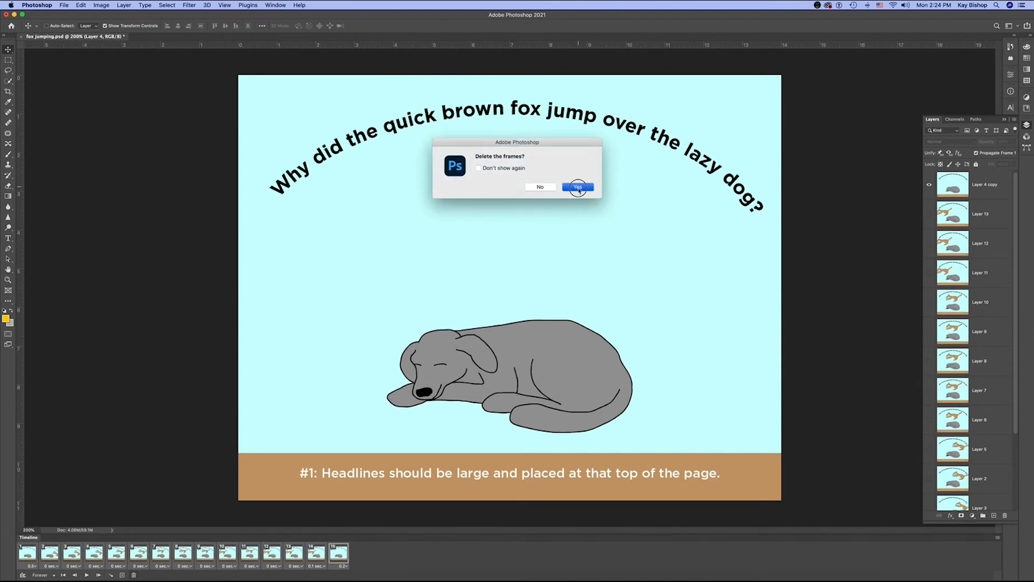
pyautogui.click(578, 188)
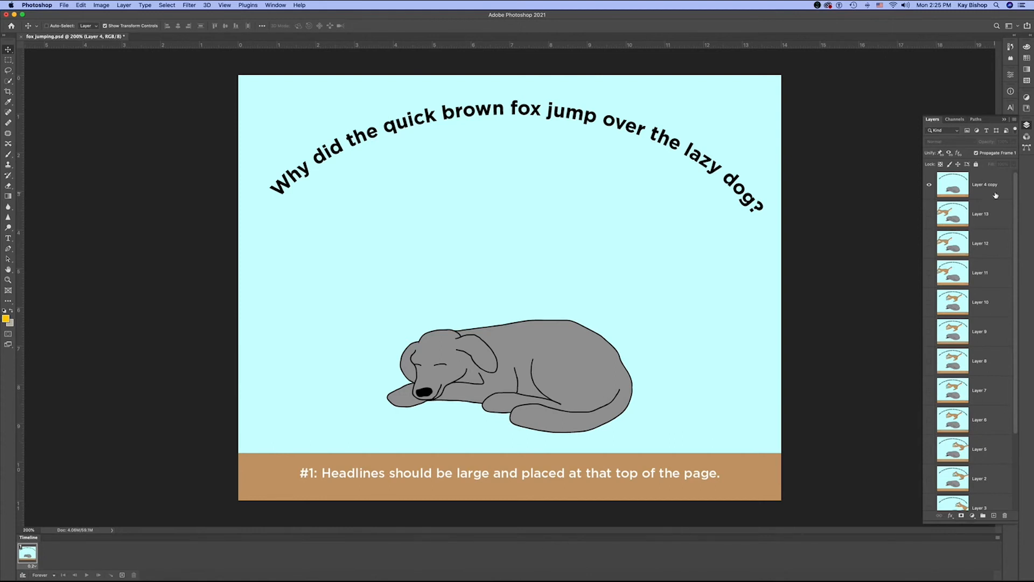
pyautogui.click(998, 537)
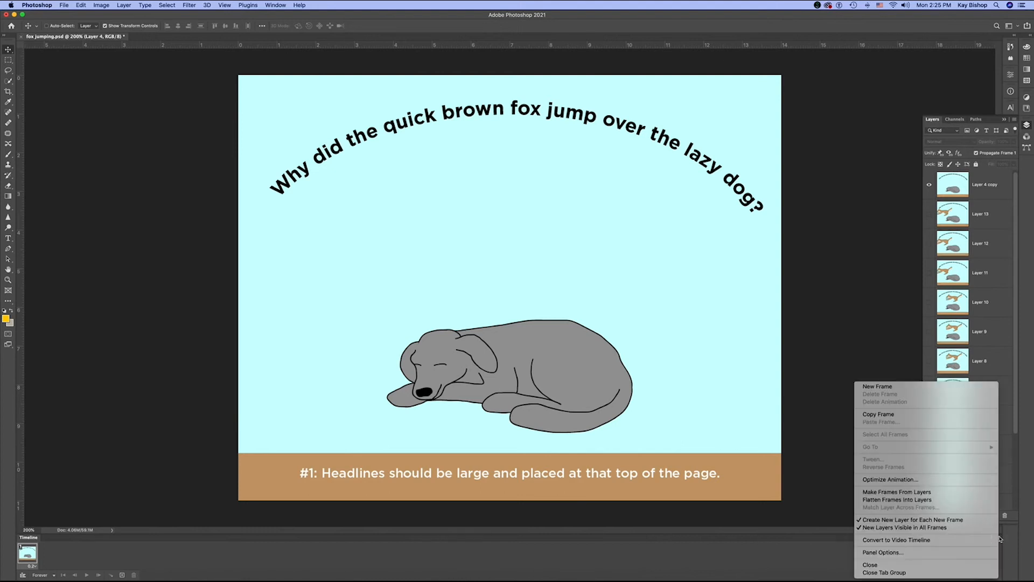
pyautogui.click(907, 492)
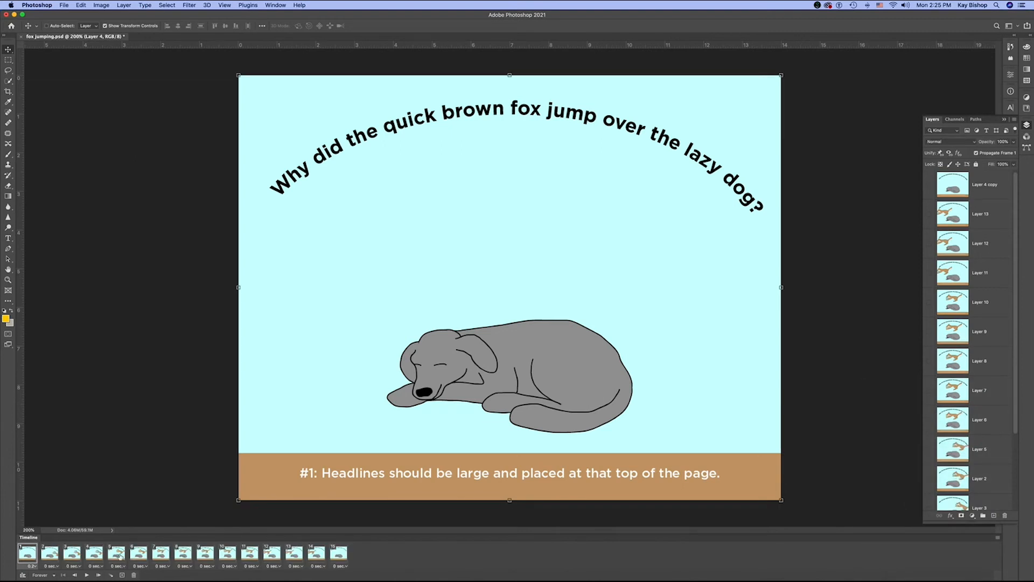
# - Play the frame animation of the jumping fox to check its timing, and stop it
pyautogui.moveTo(474, 571)
pyautogui.click(86, 575)
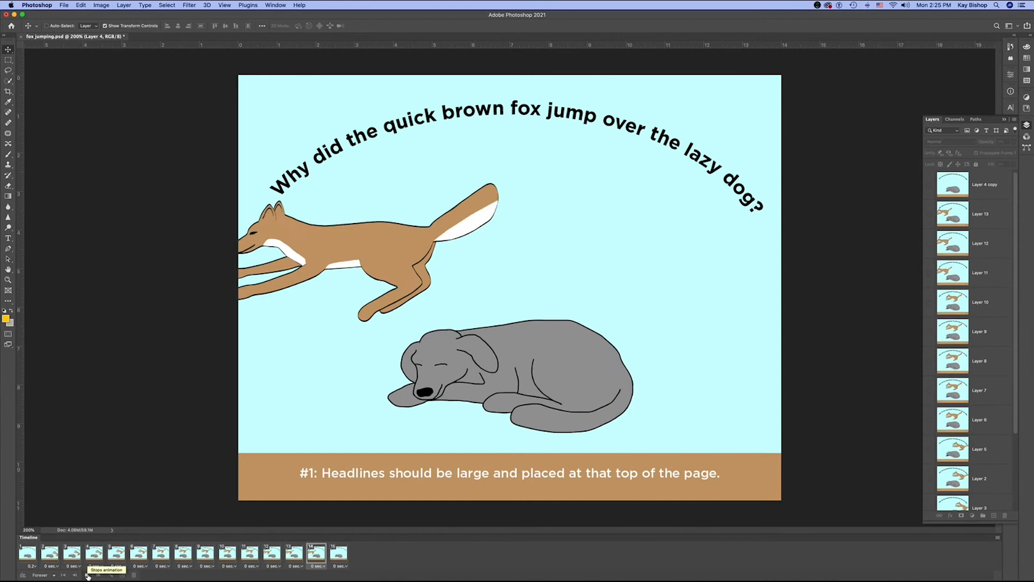
pyautogui.click(87, 575)
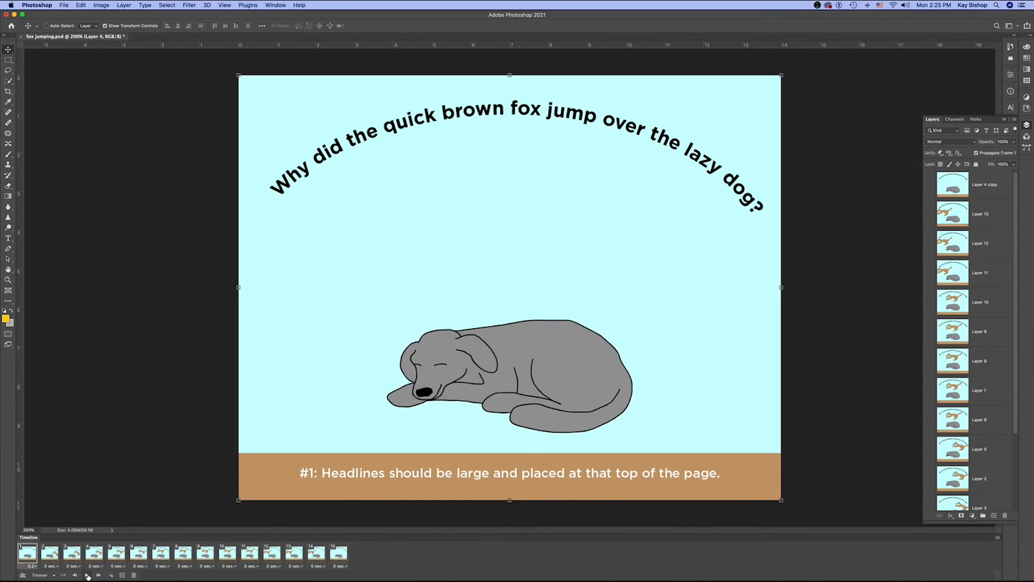
# - Set the delay of animation frame 2 to 0.1 seconds
pyautogui.click(56, 567)
pyautogui.click(60, 507)
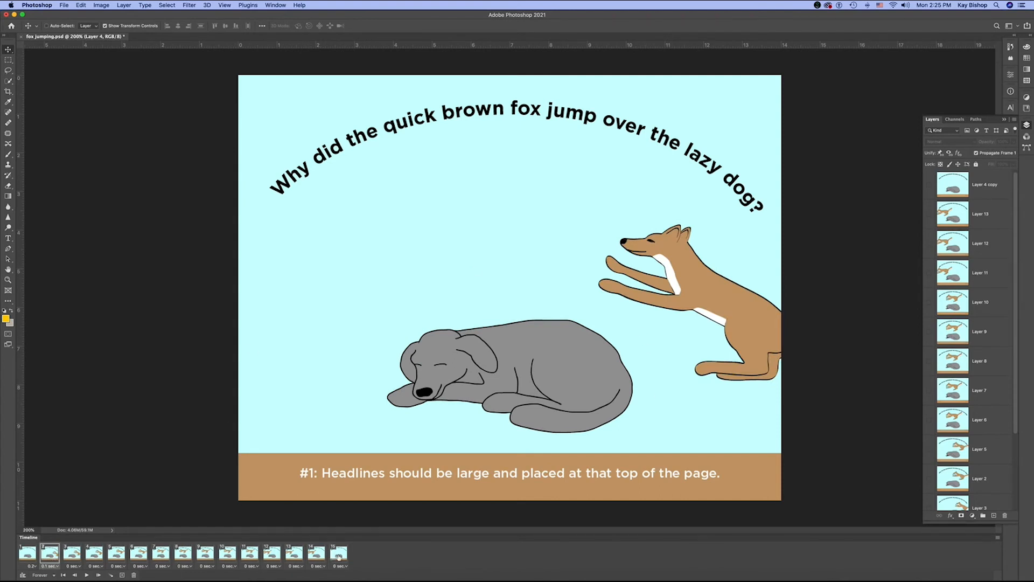
pyautogui.keyDown('shift'); pyautogui.click(319, 559); pyautogui.keyUp('shift')
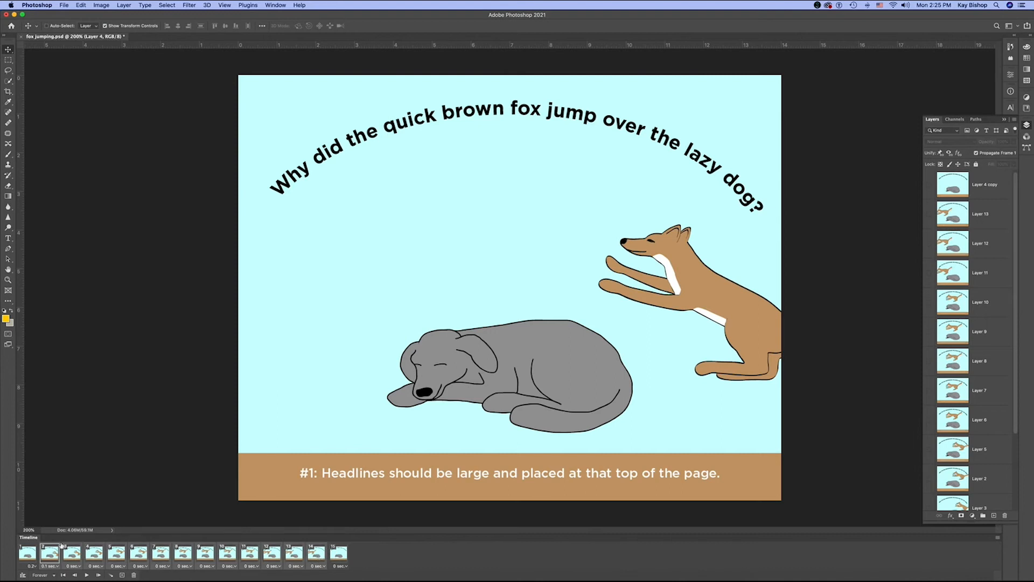
# - Set the delay of animation frames 3 to 14 to 0.1 seconds, and play the animation to check the timing
pyautogui.click(319, 565)
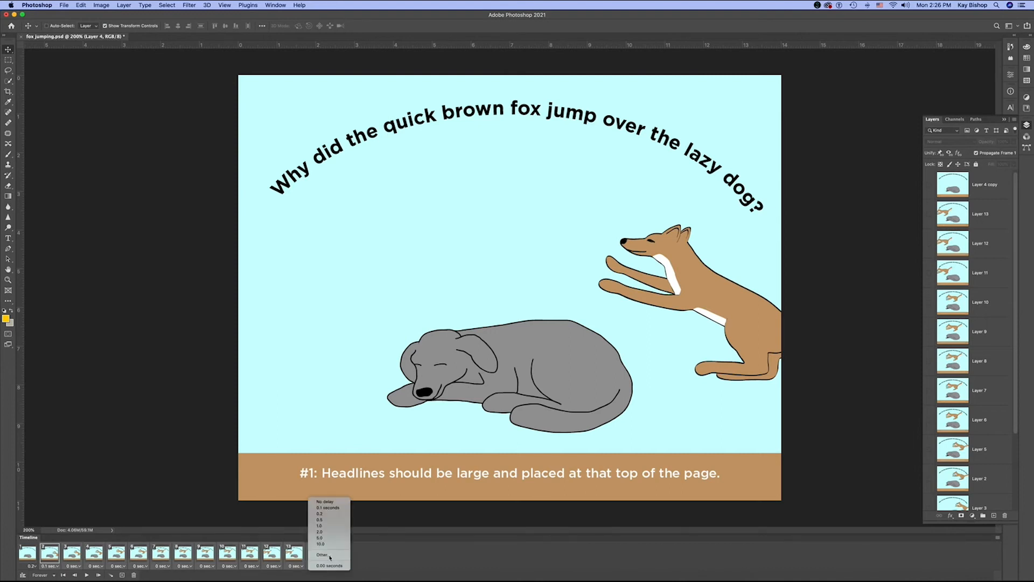
pyautogui.click(334, 508)
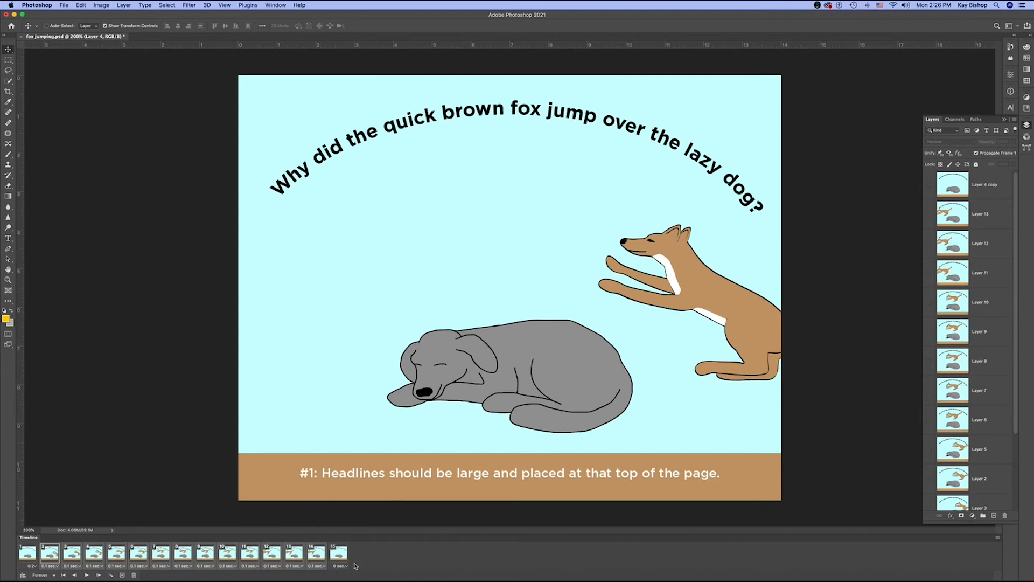
pyautogui.click(87, 574)
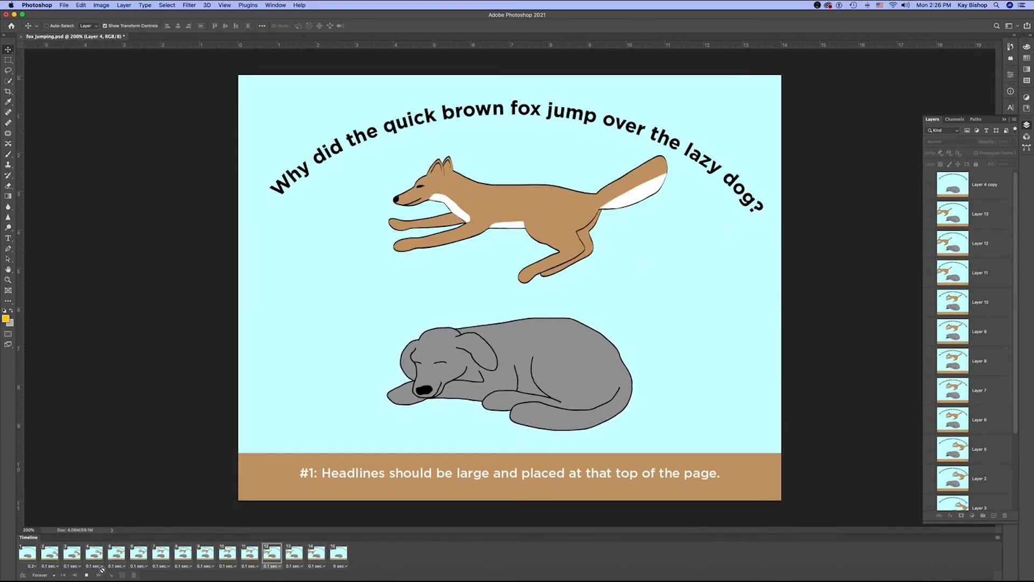
pyautogui.click(86, 576)
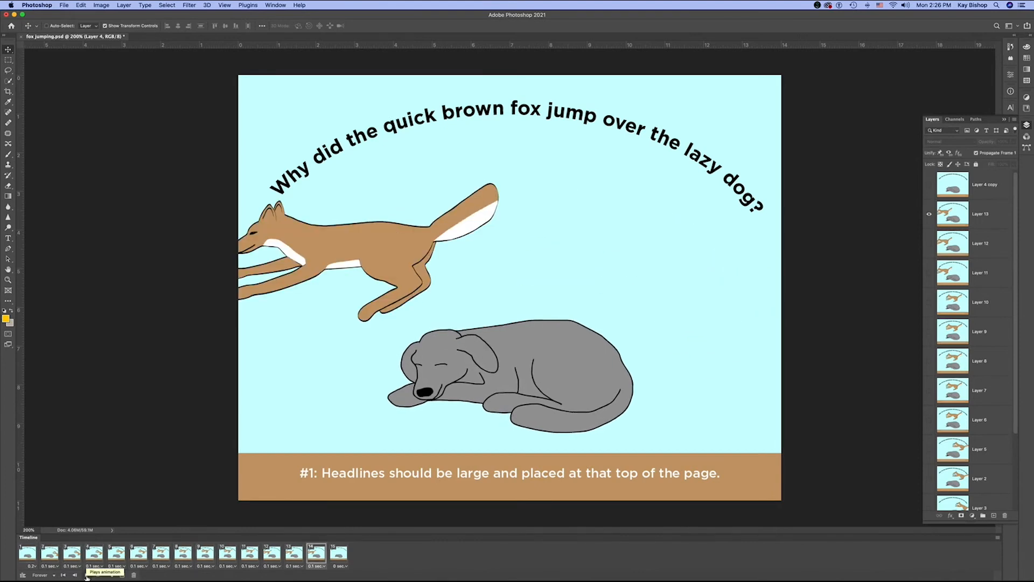
# - Start a Save for Web (Legacy) export of the animation, keeping the GIF 128 Dithered preset
pyautogui.click(65, 6)
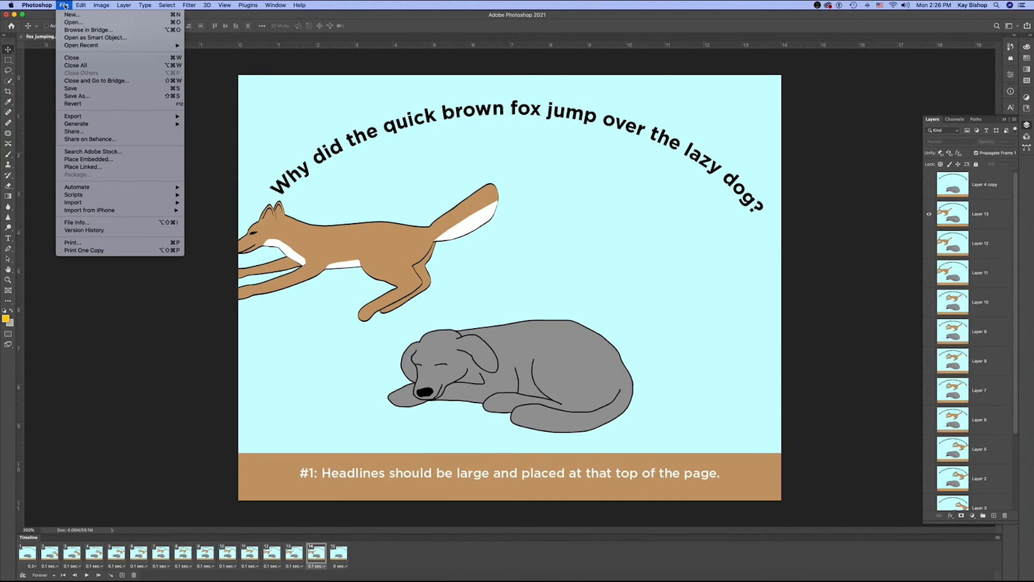
pyautogui.moveTo(94, 116)
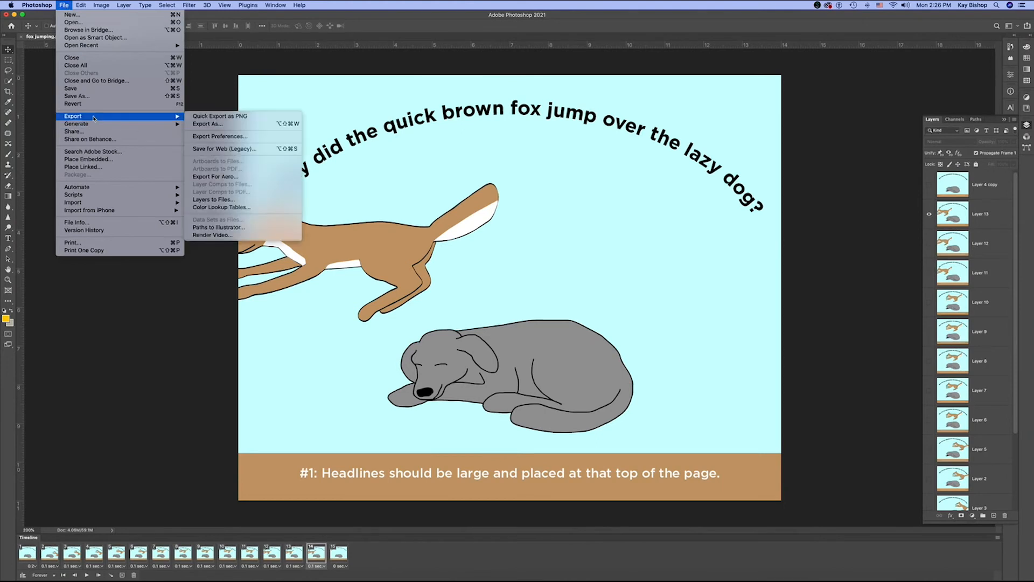
pyautogui.click(237, 153)
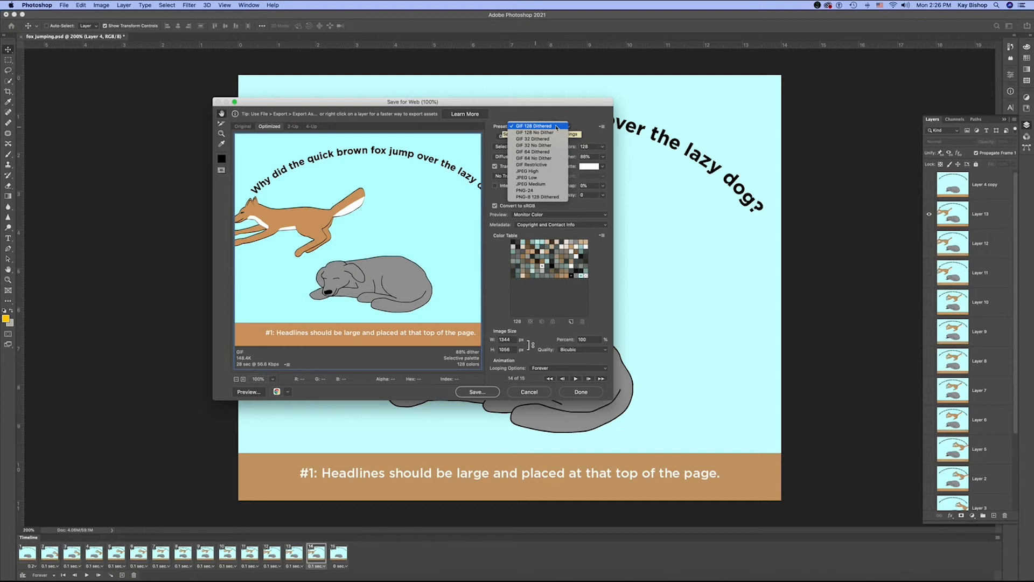
pyautogui.click(610, 255)
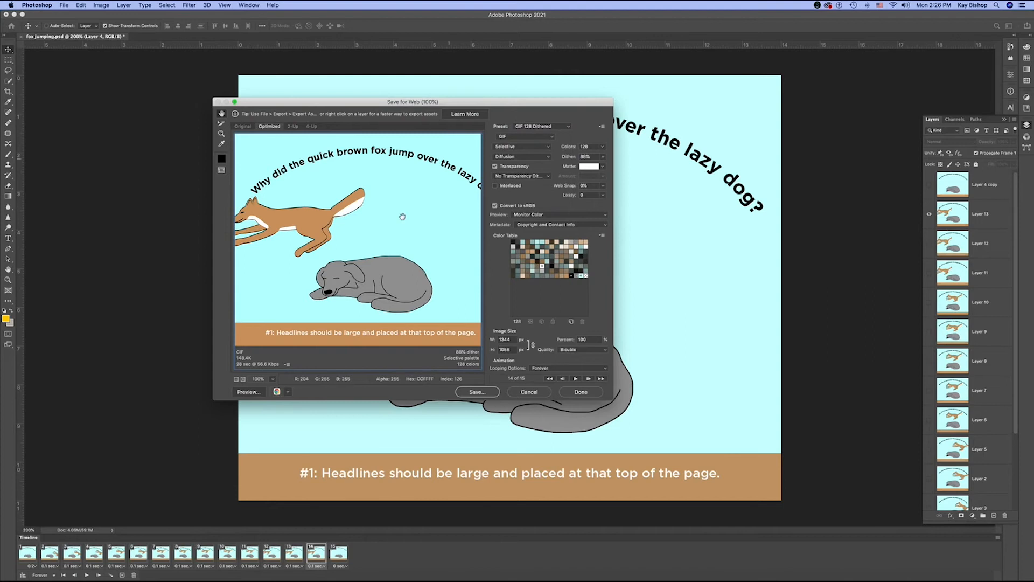
# - Preview the GIF export in Google Chrome, and return to the Save for Web dialog in Photoshop
pyautogui.click(288, 392)
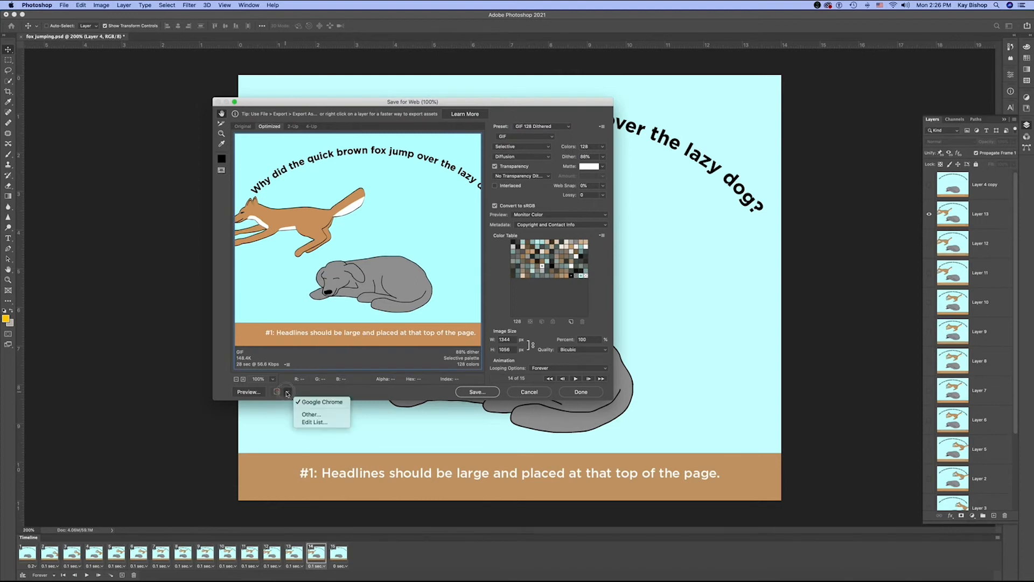
pyautogui.click(247, 396)
pyautogui.click(248, 394)
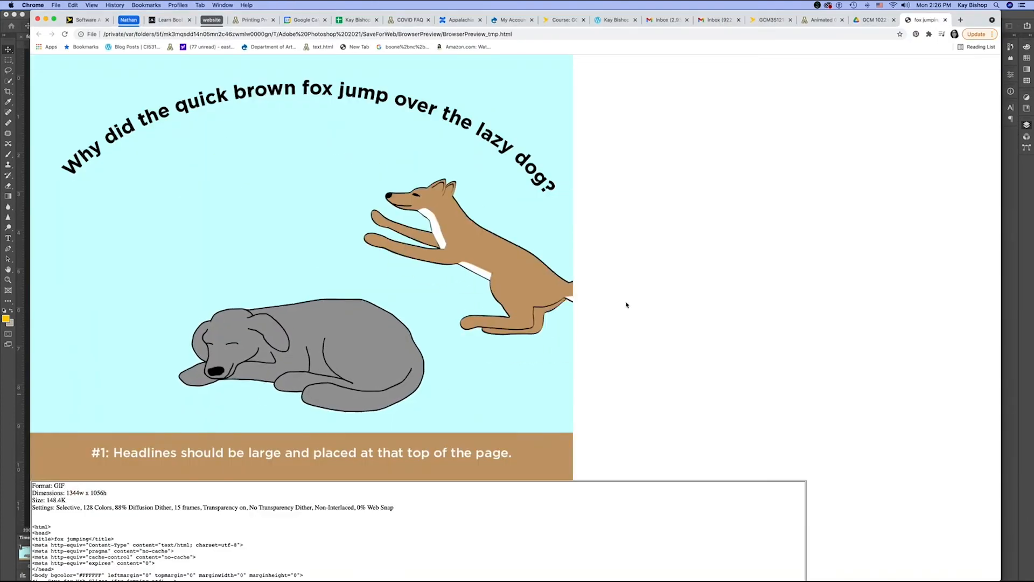
pyautogui.press('super+Tab')
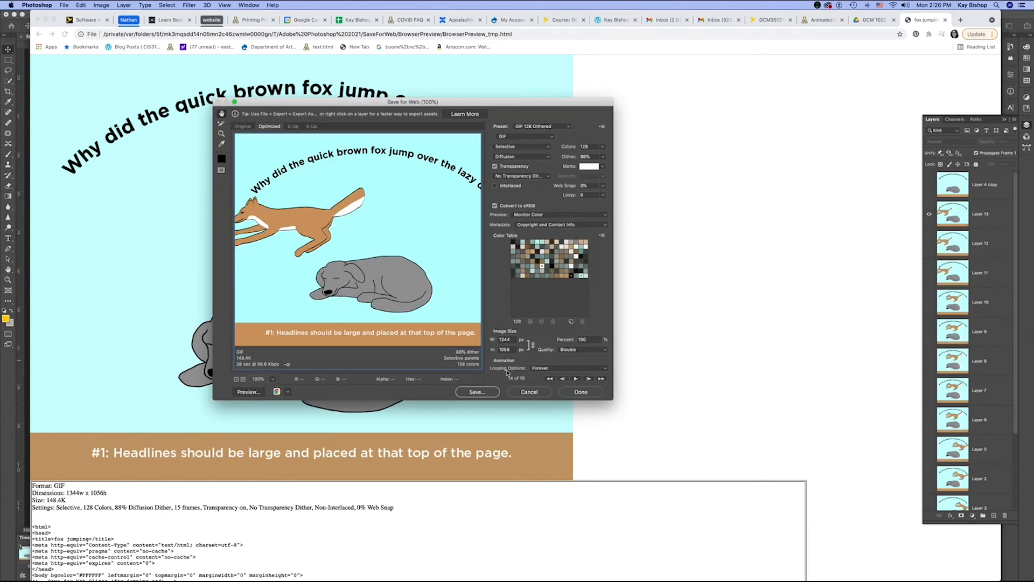
# - Save the animation to the desktop as fox-jumping.gif, check the saved file's preview in Finder, and return to Photoshop
pyautogui.click(477, 392)
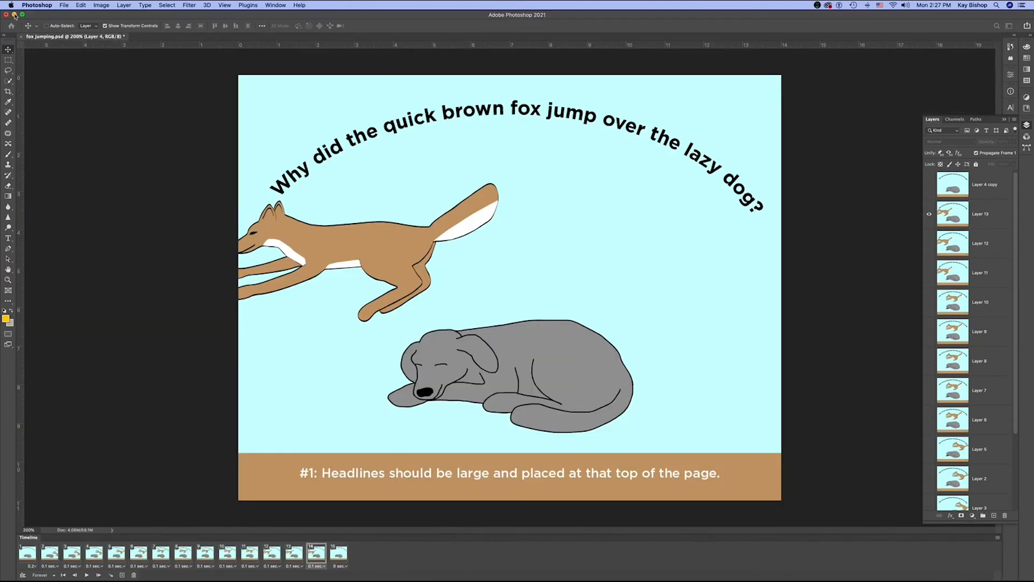
pyautogui.click(15, 15)
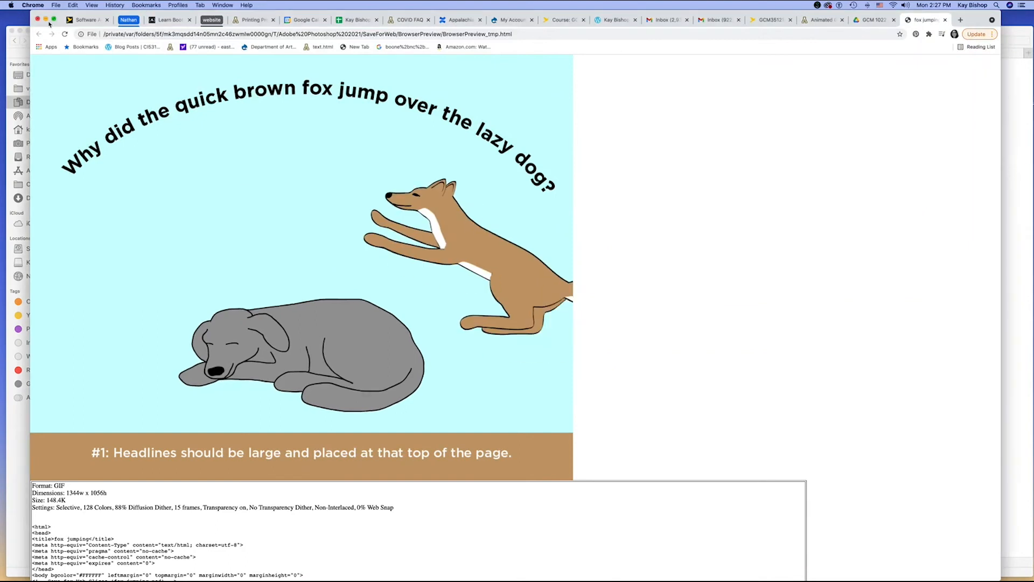
pyautogui.click(46, 20)
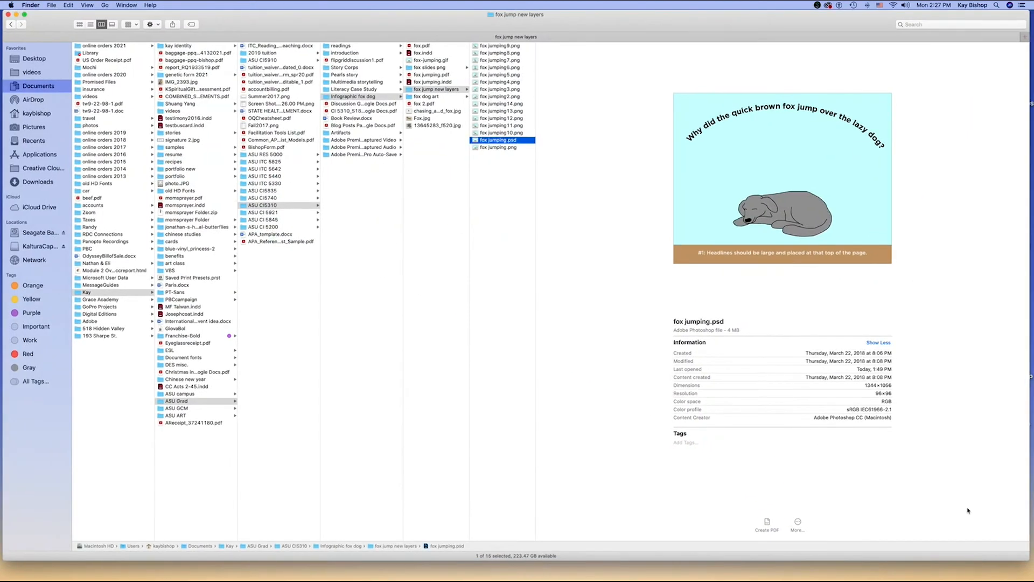
pyautogui.moveTo(1030, 560); pyautogui.dragTo(1030, 578)
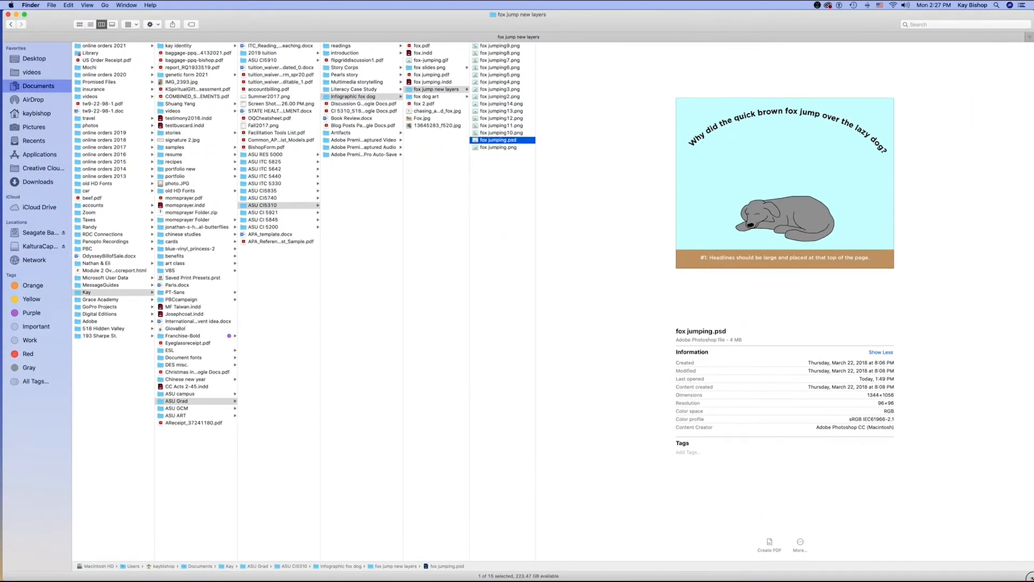
pyautogui.click(47, 61)
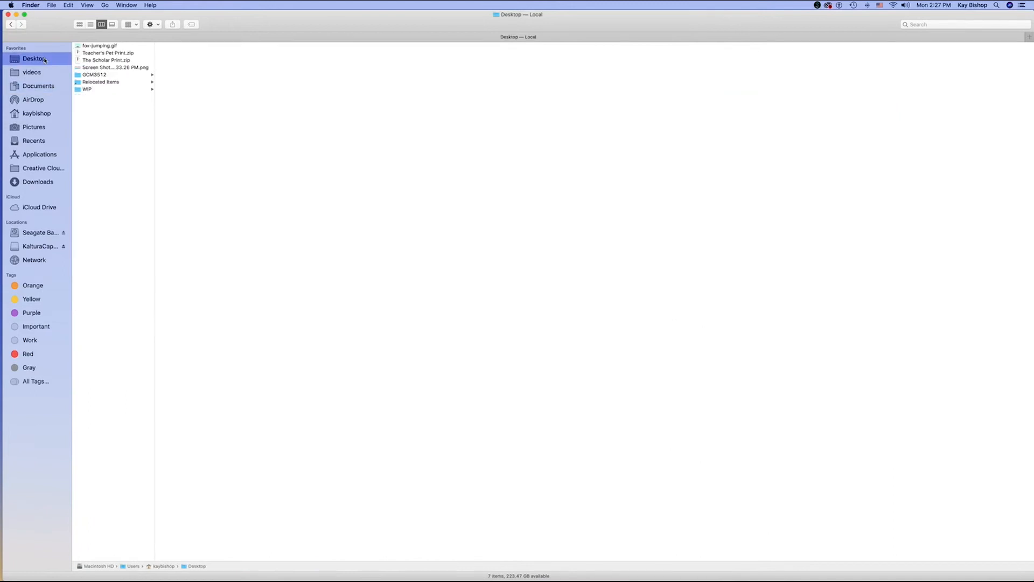
pyautogui.click(96, 47)
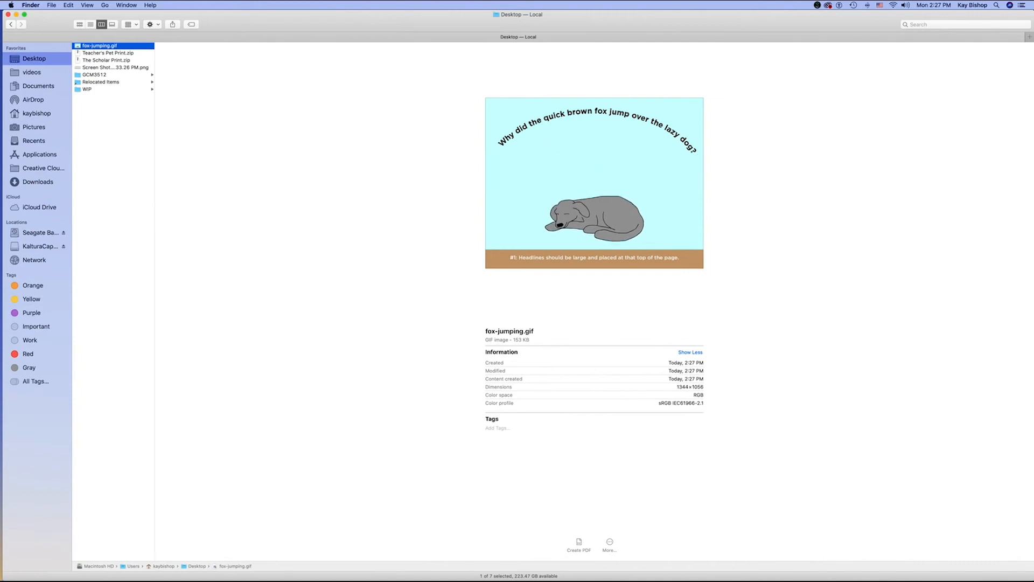
pyautogui.moveTo(704, 576)
pyautogui.click(624, 570)
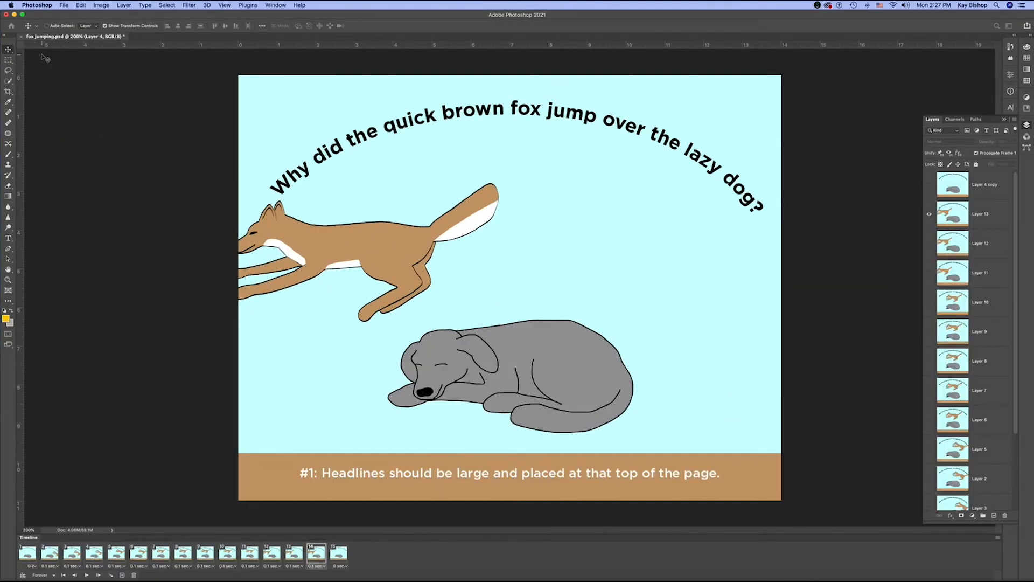
# - Switch to Finder to watch the fox-jumping.gif preview once more, and go back to Photoshop
pyautogui.click(14, 15)
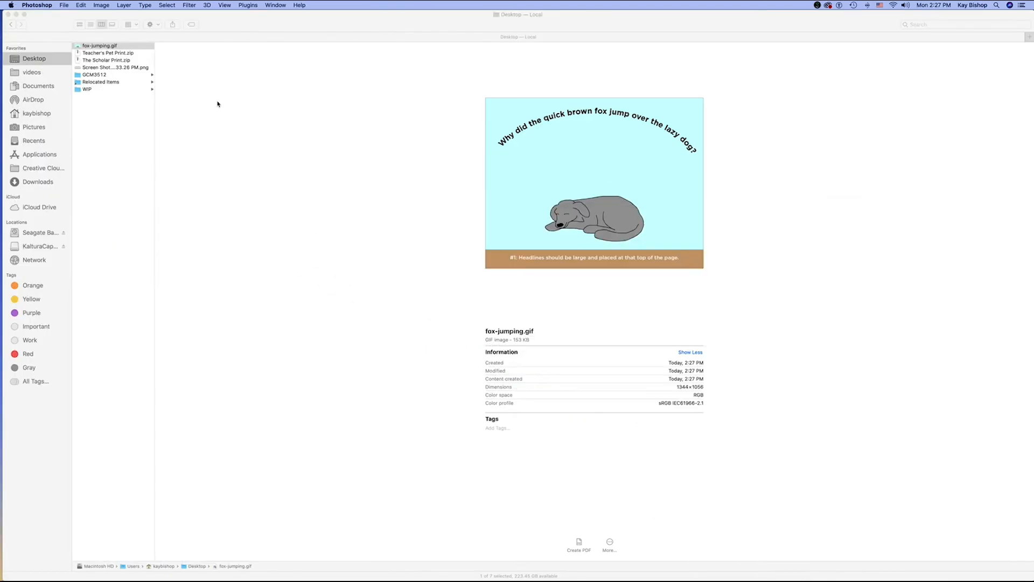
pyautogui.click(97, 46)
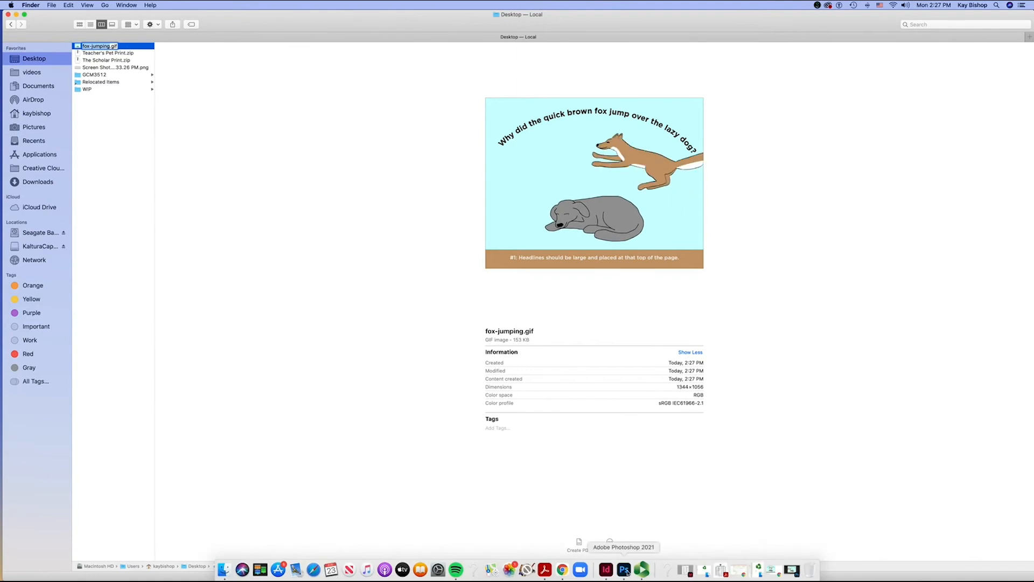
pyautogui.click(633, 569)
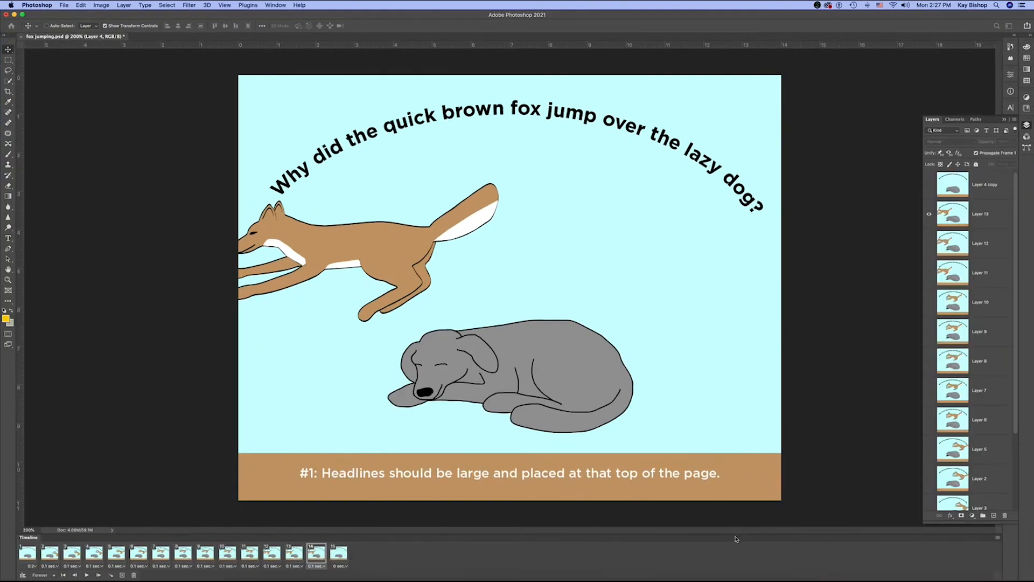
# - Hide Layer 13 in animation frame 14, and open fox.ai from the fox dog art folder with the default PDF import settings
pyautogui.click(929, 214)
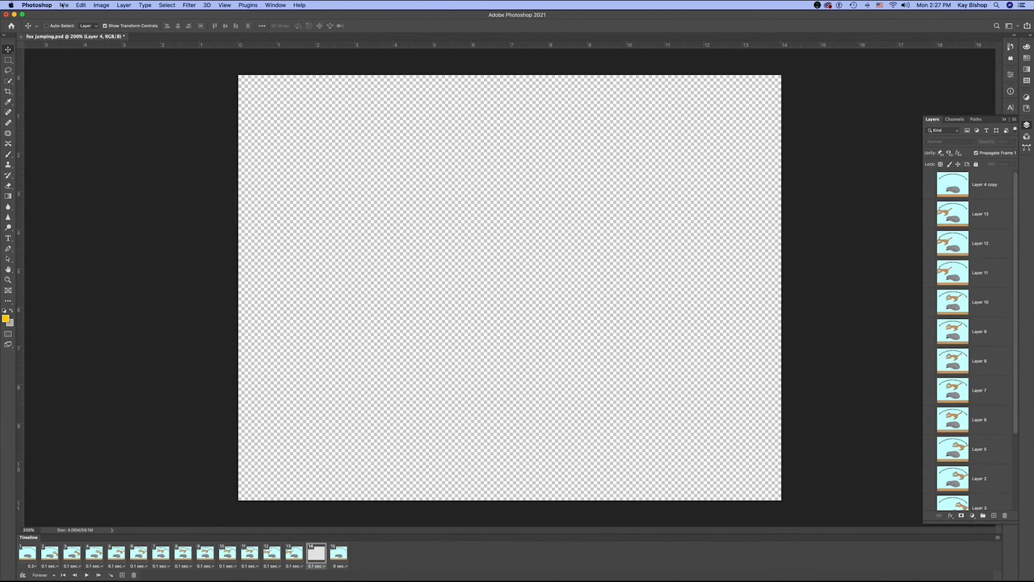
pyautogui.click(65, 5)
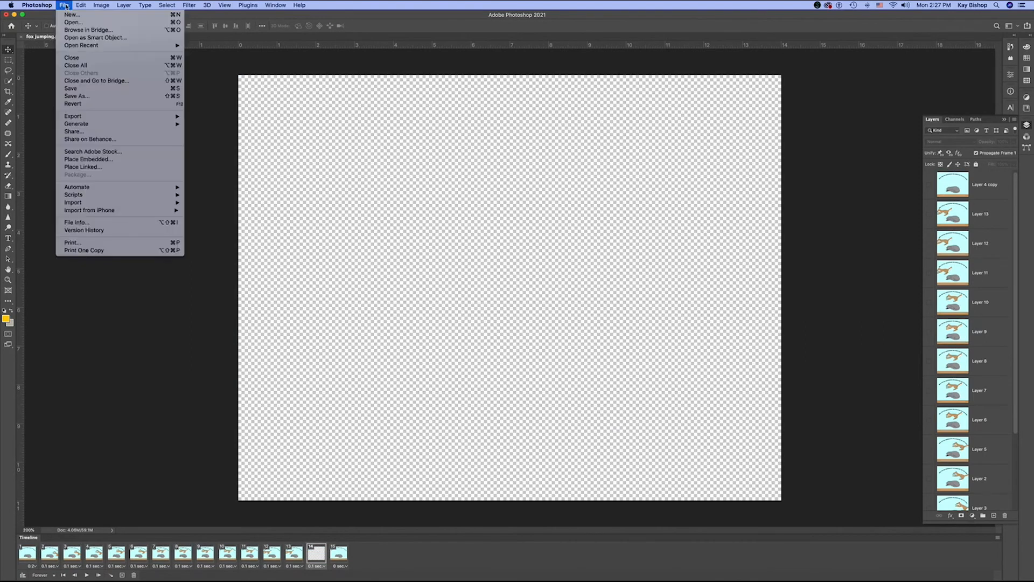
pyautogui.click(76, 24)
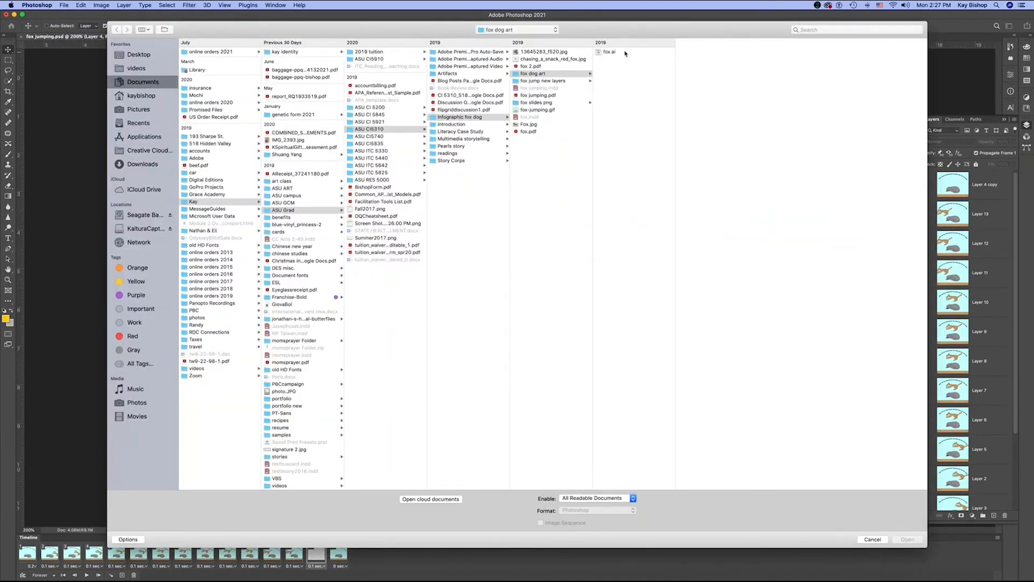
pyautogui.click(610, 50)
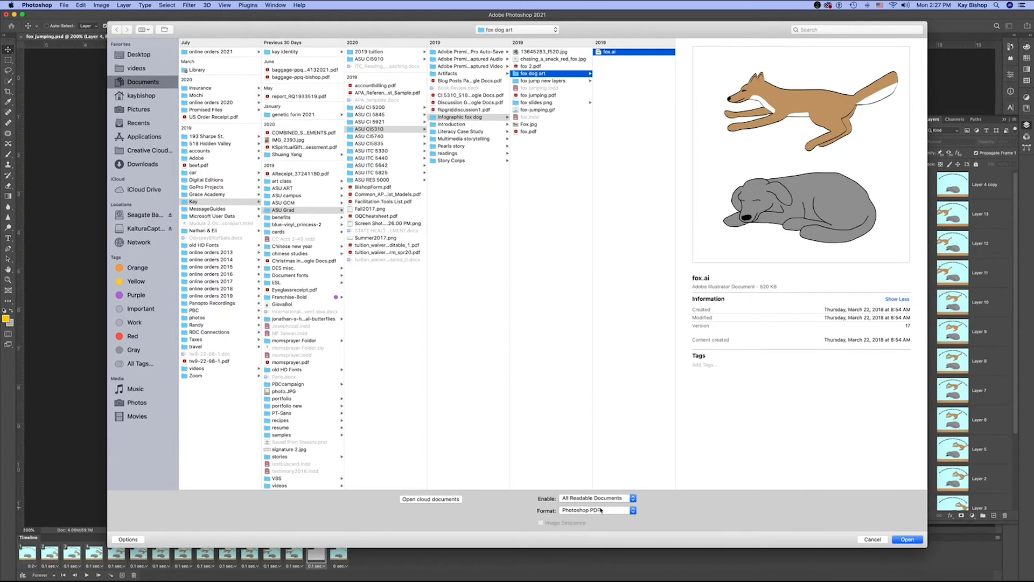
pyautogui.click(916, 541)
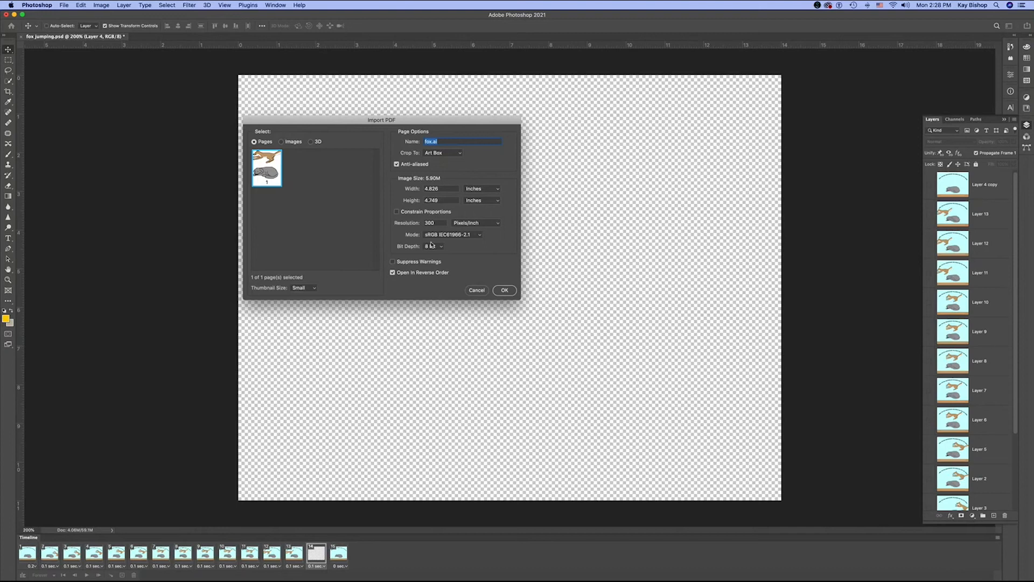
pyautogui.click(505, 291)
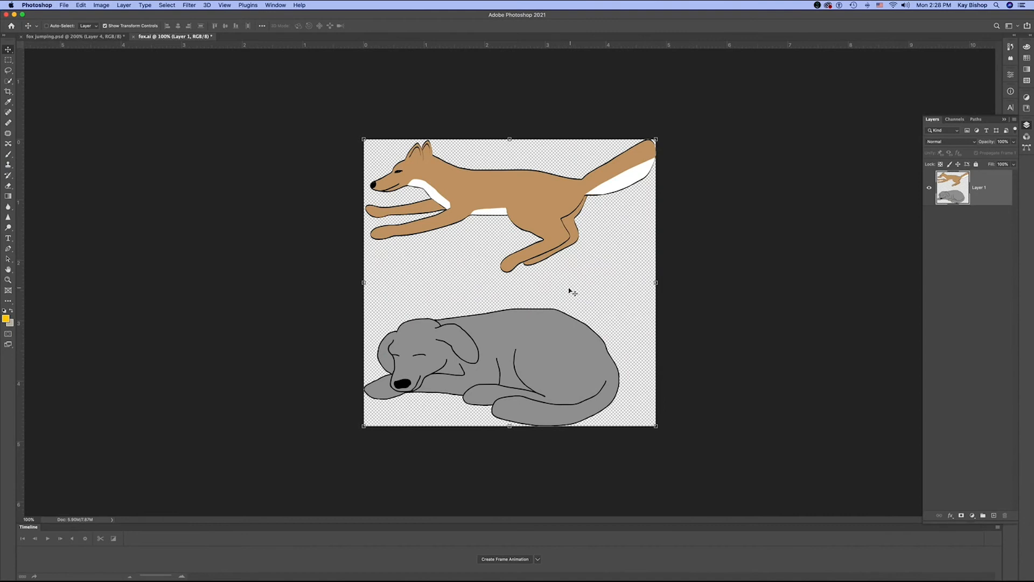
# - Open the Image Size settings for fox.ai, try a resolution of 96 pixels/inch with resampling on, and reset the values
pyautogui.click(101, 5)
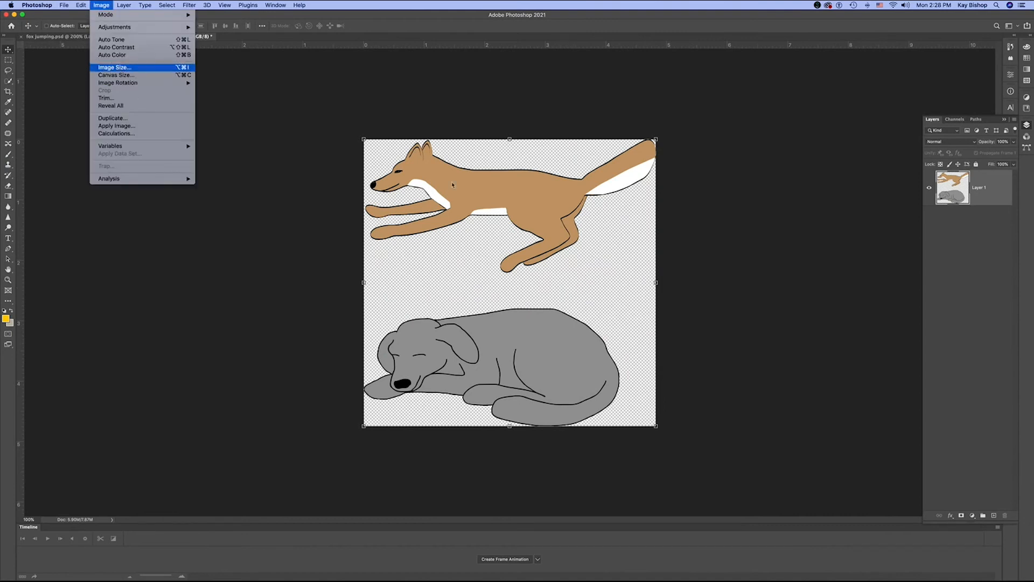
pyautogui.click(121, 67)
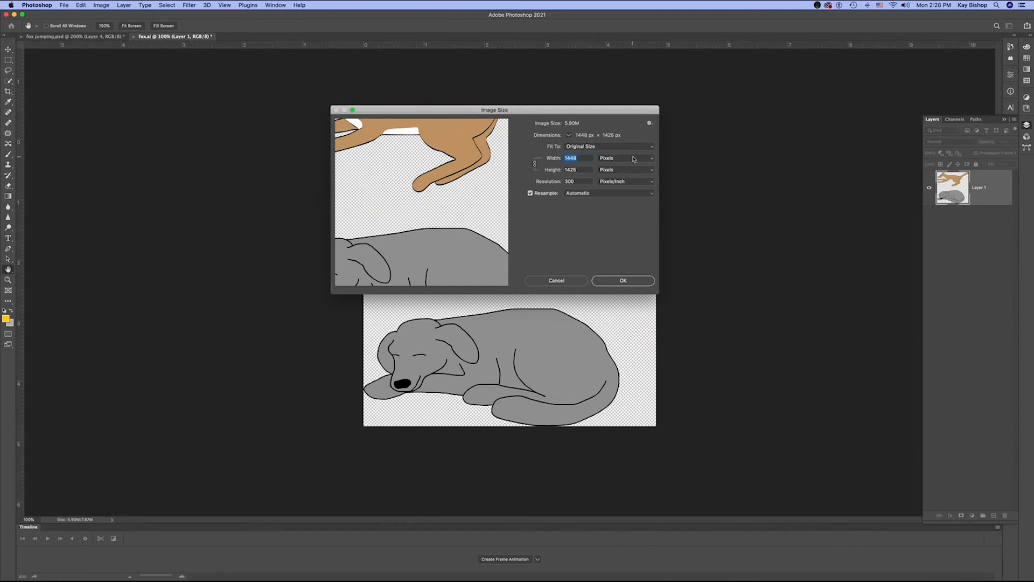
pyautogui.doubleClick(582, 181)
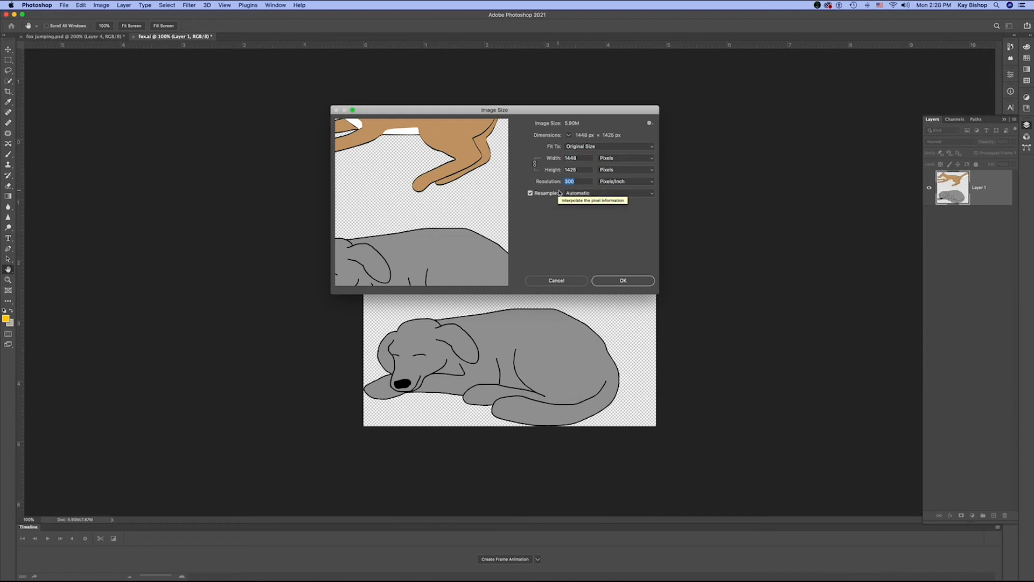
pyautogui.write('96')
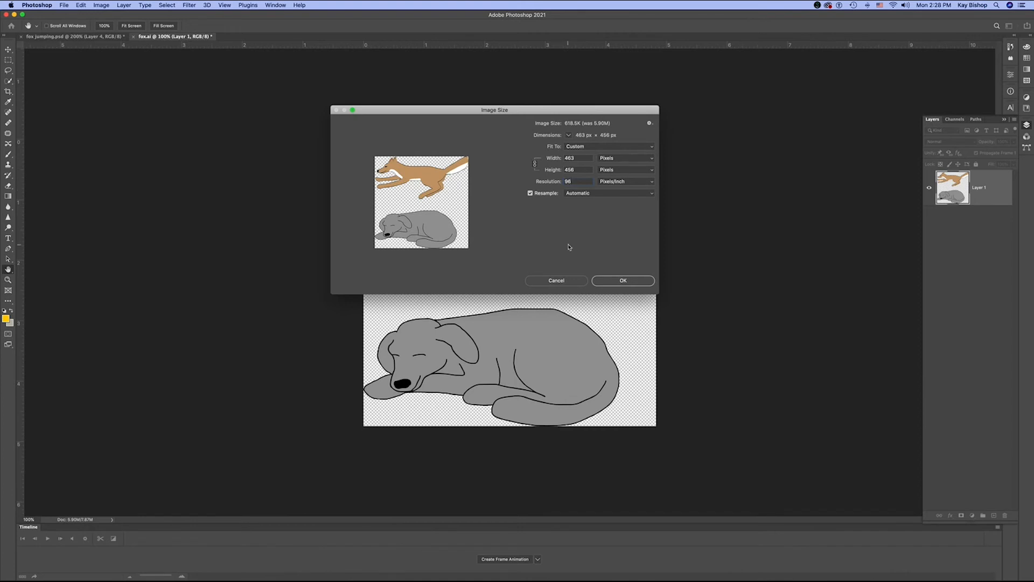
pyautogui.keyDown('alt'); pyautogui.click(556, 281); pyautogui.keyUp('alt')
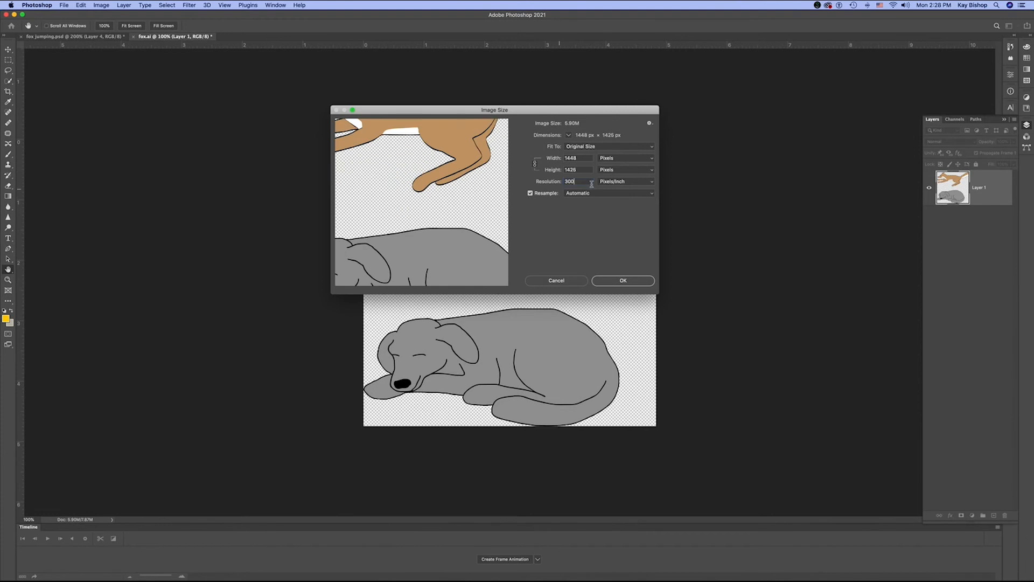
# - Turn off resampling and set the fox.ai image resolution to 96 pixels/inch
pyautogui.click(531, 193)
pyautogui.moveTo(587, 181); pyautogui.dragTo(534, 182)
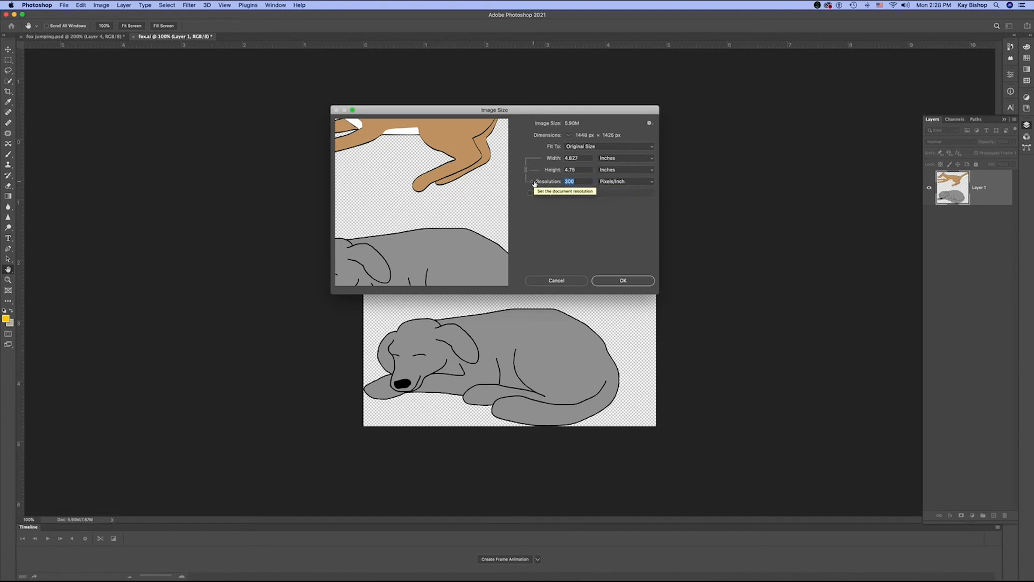
pyautogui.write('96')
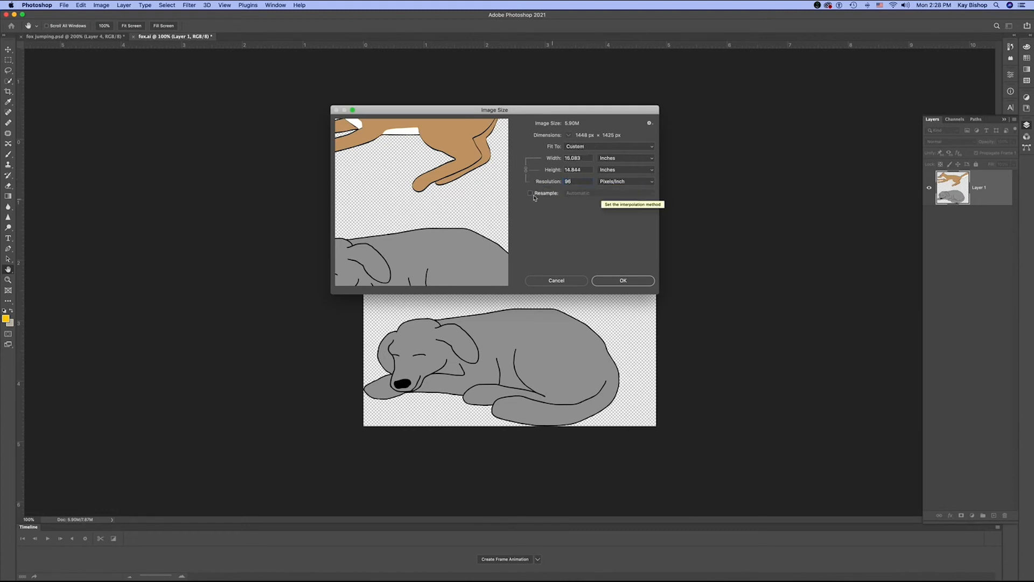
# - Turn resampling back on for fox.ai, switch the width and height units to Pixels, and apply the image size
pyautogui.click(530, 194)
pyautogui.click(644, 160)
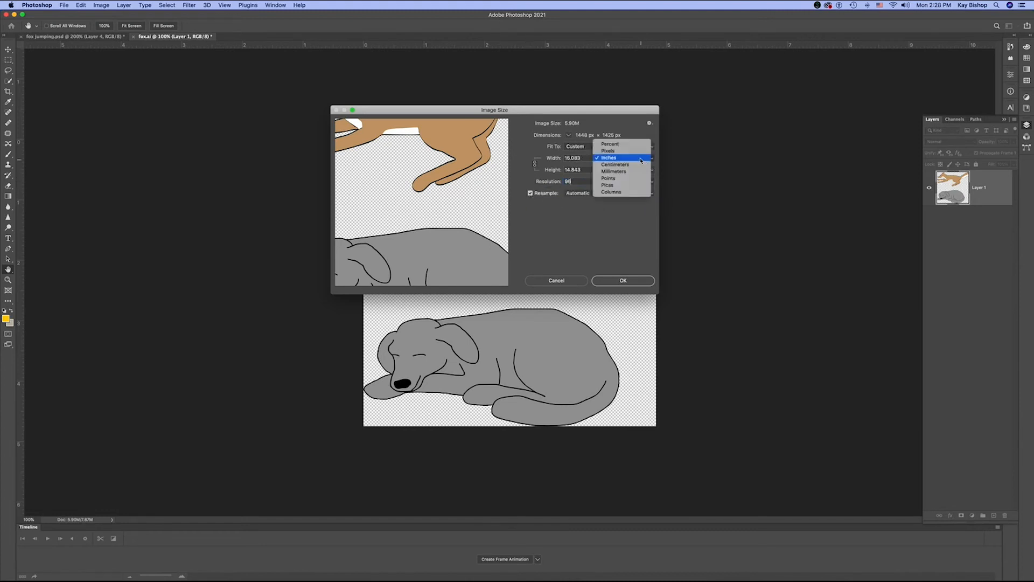
pyautogui.click(612, 148)
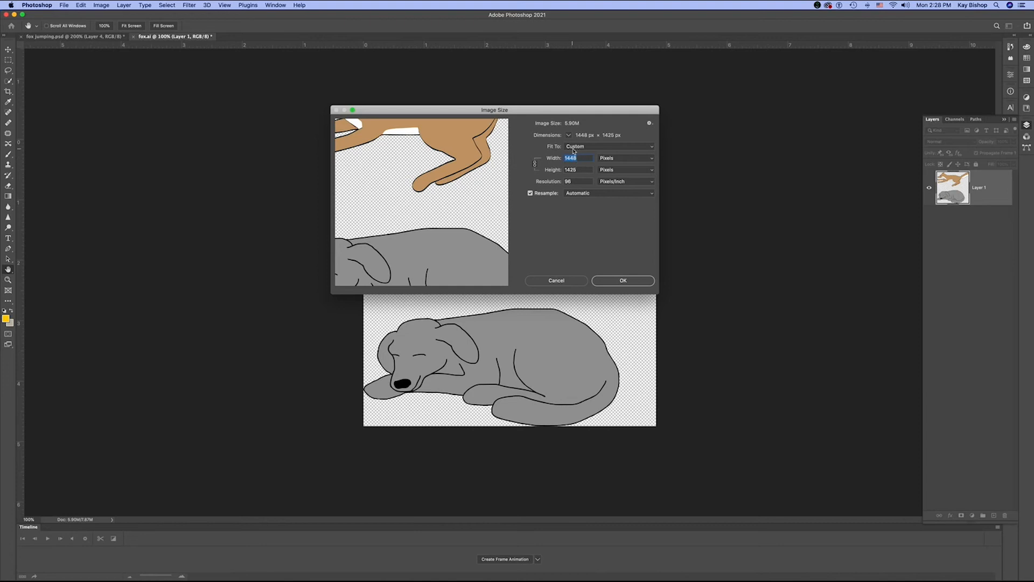
pyautogui.click(621, 282)
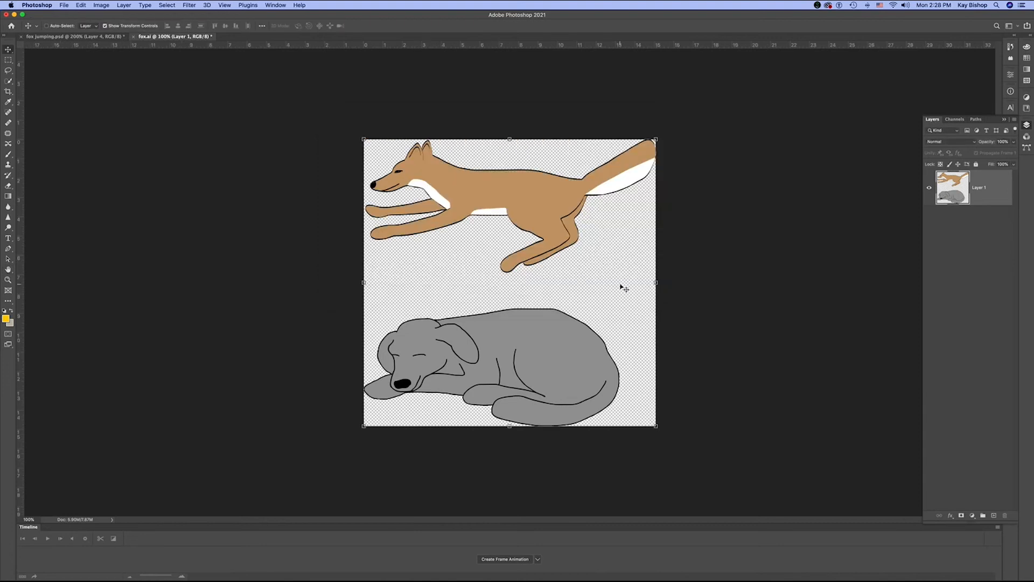
# - Create a new document from the Web Most Common preset at 96 pixels/inch with a black background
pyautogui.click(62, 6)
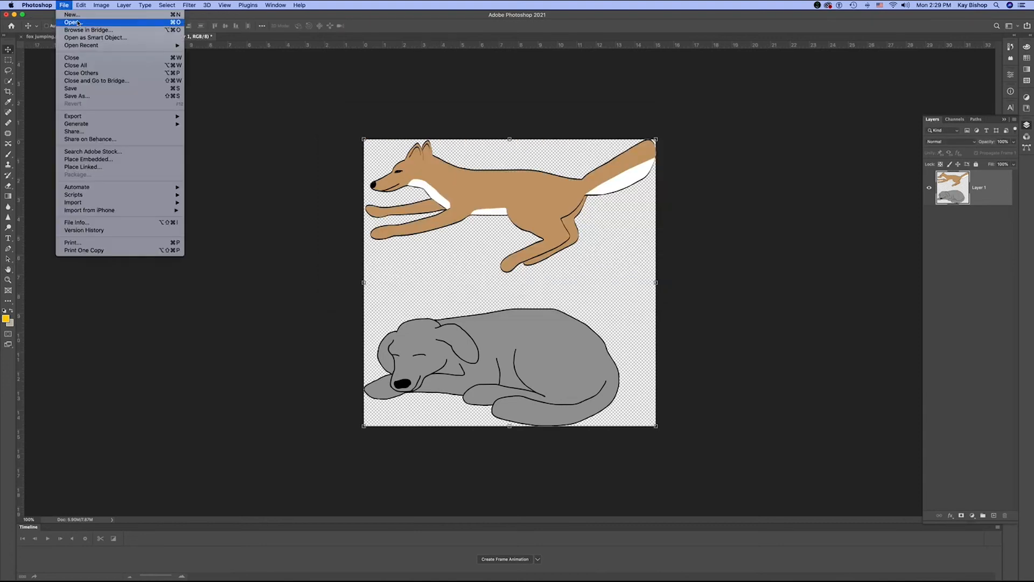
pyautogui.click(72, 14)
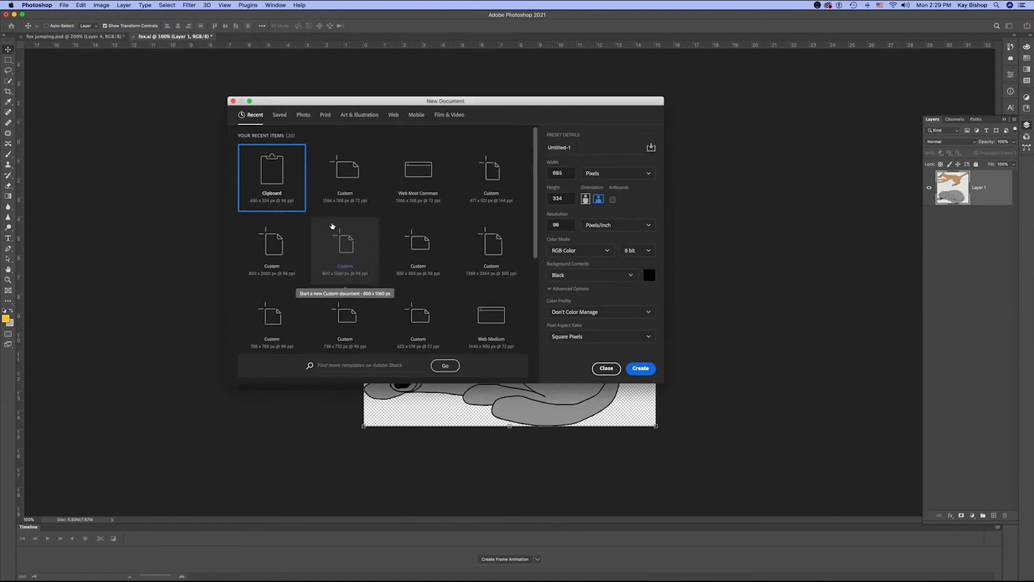
pyautogui.click(394, 116)
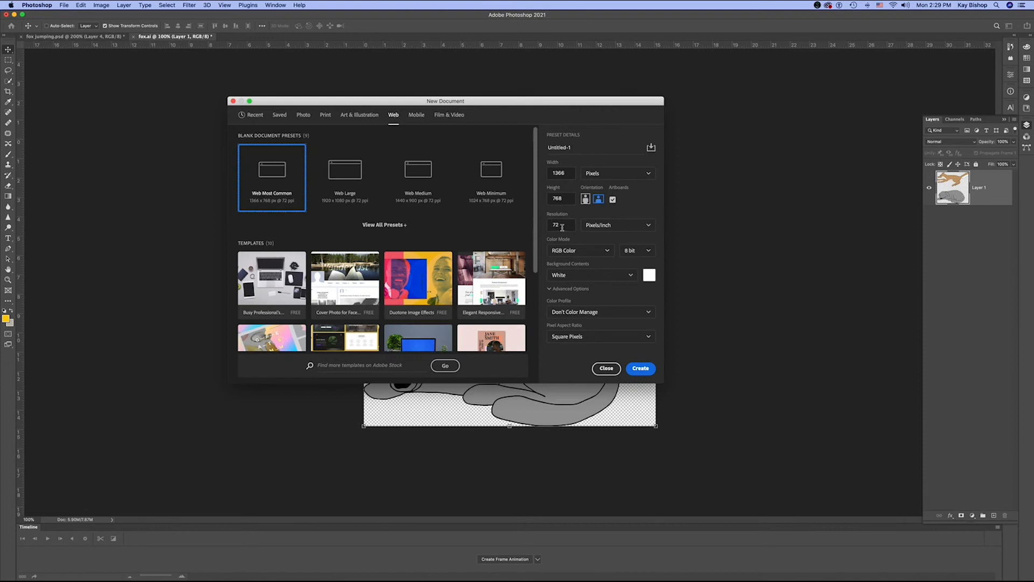
pyautogui.moveTo(562, 227); pyautogui.dragTo(541, 226)
pyautogui.write('96')
pyautogui.click(631, 274)
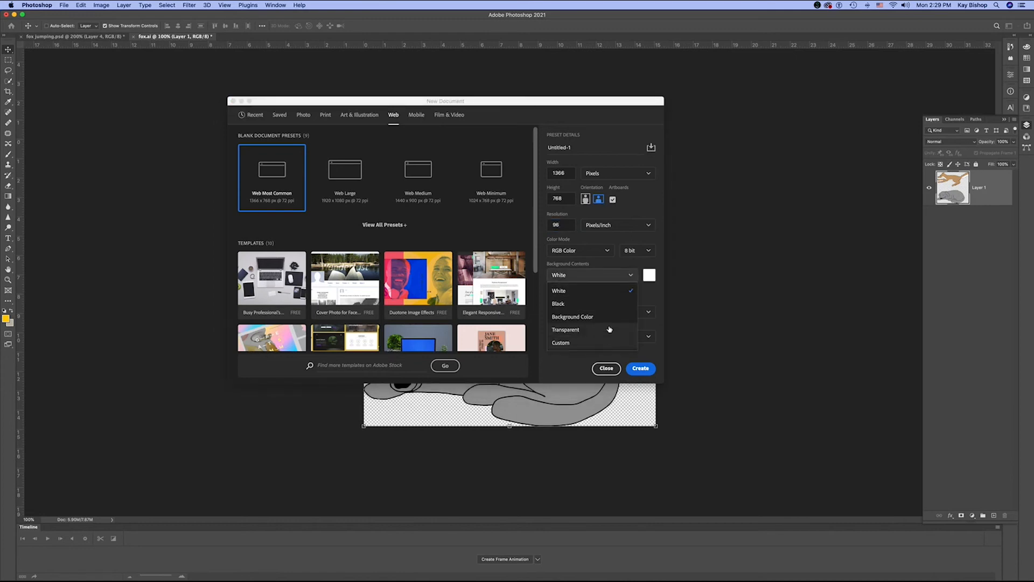
pyautogui.click(611, 303)
pyautogui.click(646, 371)
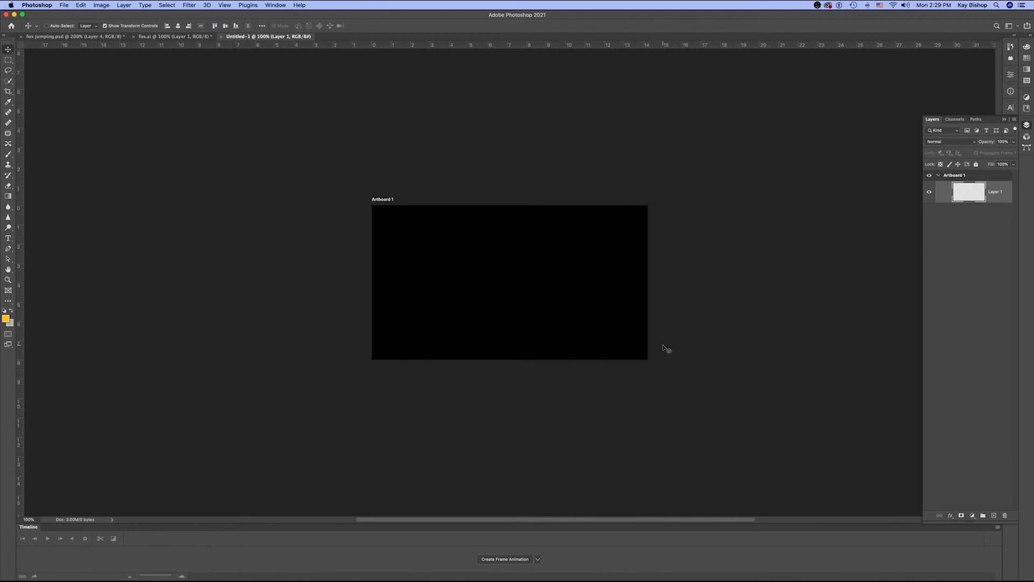
# - Add an empty layer to the new document, and copy the fox and dog artwork from fox.ai into it
pyautogui.press('super+equal')
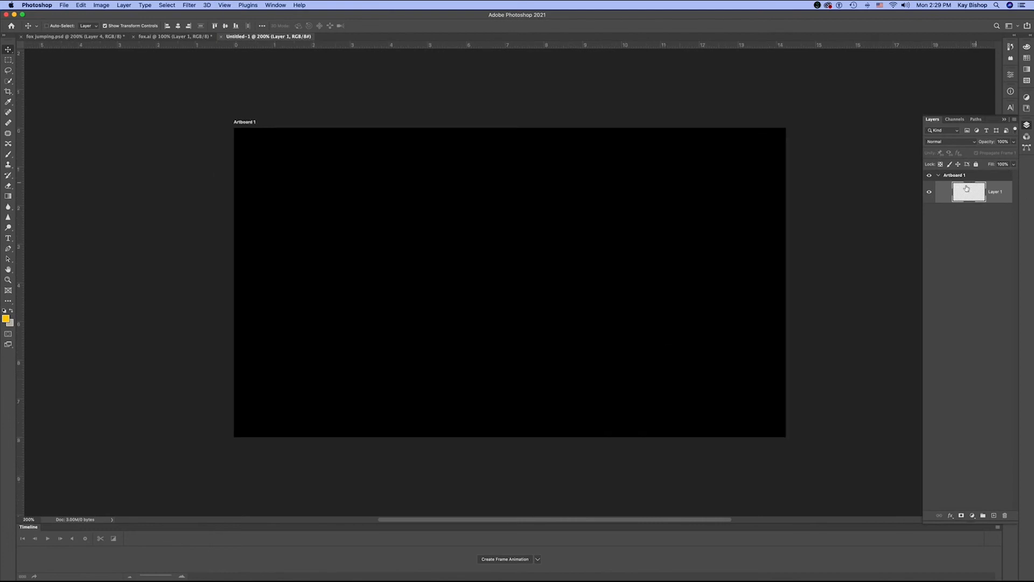
pyautogui.click(992, 516)
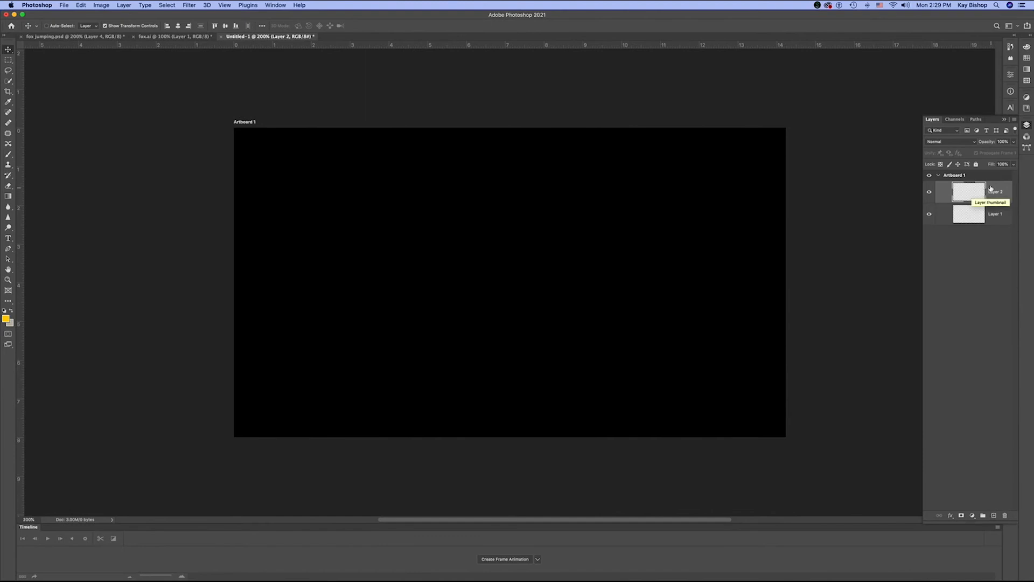
pyautogui.click(174, 36)
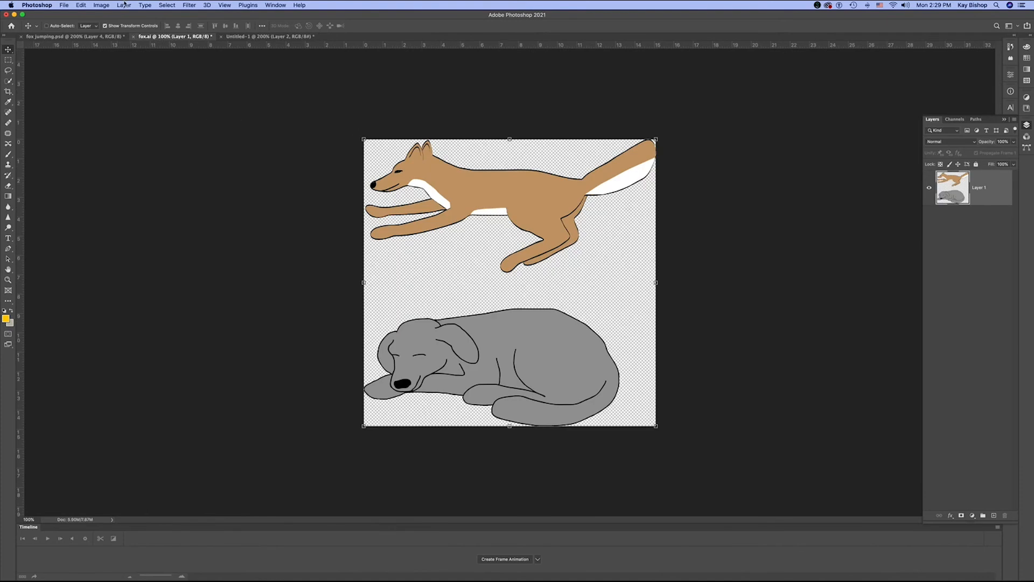
pyautogui.press('super')
pyautogui.click(239, 37)
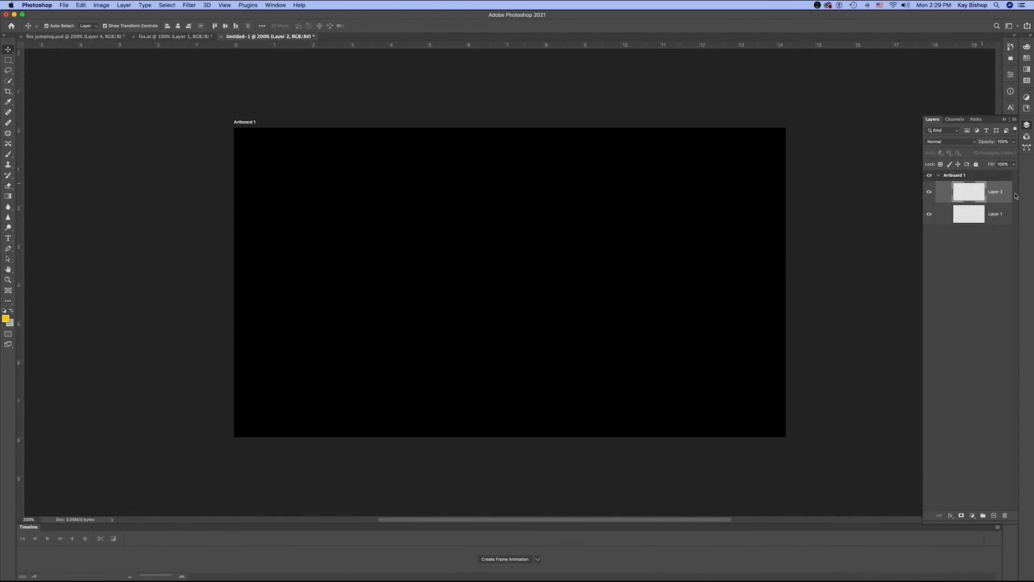
pyautogui.press('super+v')
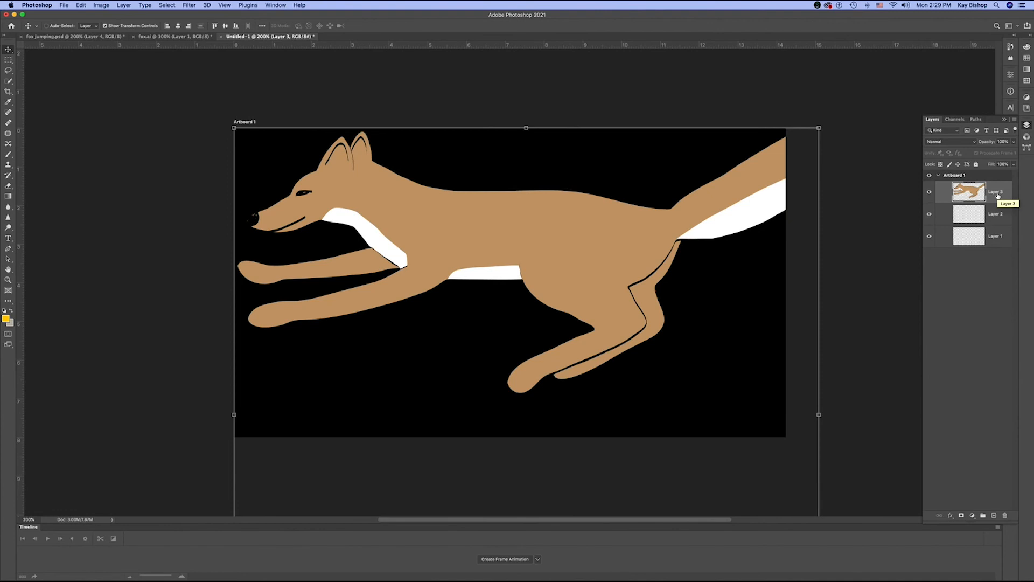
# - Scale the pasted fox and dog artwork down proportionally until both animals fit inside the artboard
pyautogui.press('super+minus')
pyautogui.press('super+minus')
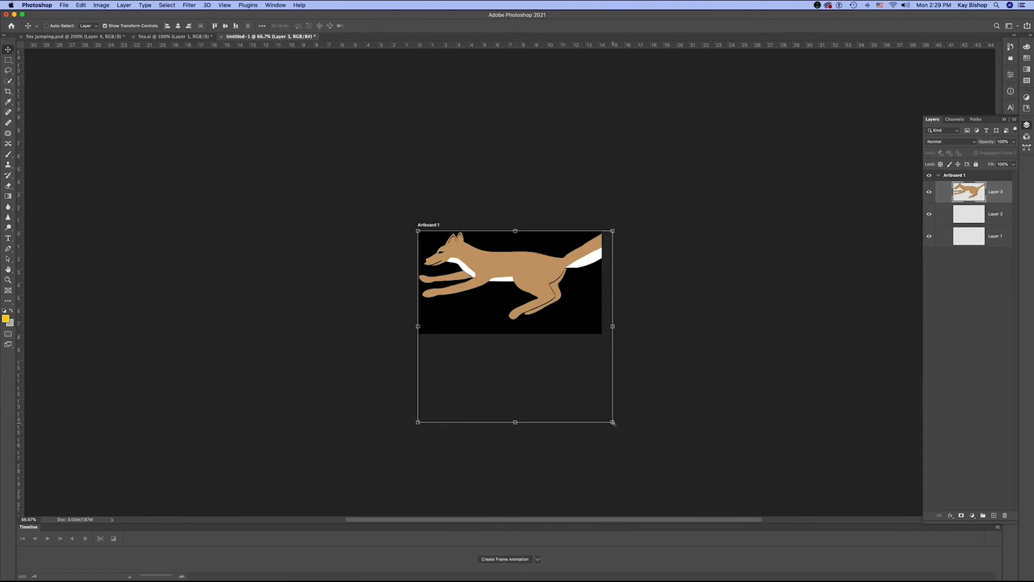
pyautogui.moveTo(613, 423); pyautogui.dragTo(545, 335)
pyautogui.press('Return')
pyautogui.press('super+equal')
pyautogui.press('super+equal')
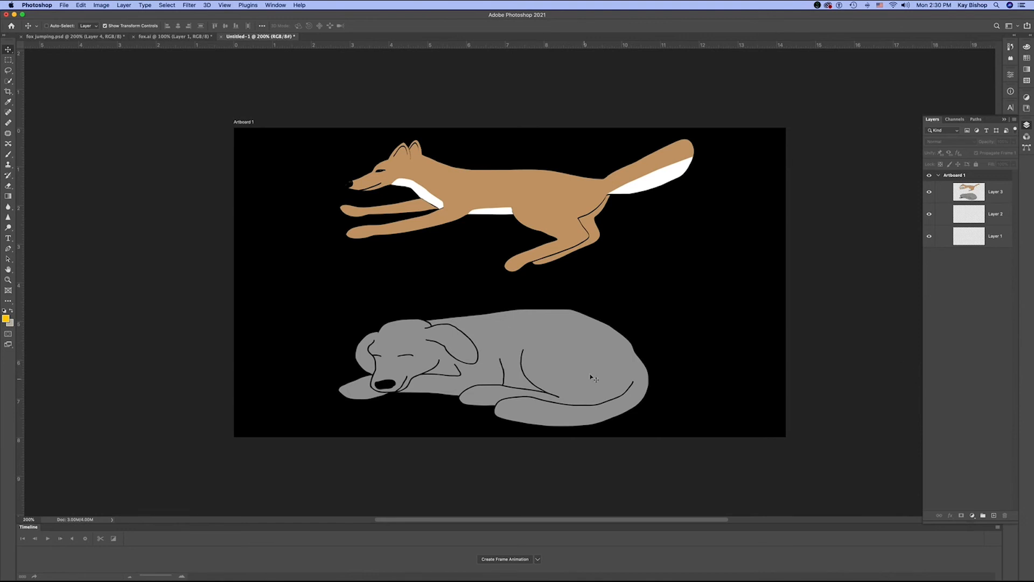
# - Duplicate Layer 3 with the fox and dog artwork, keeping the default name and destination
pyautogui.click(966, 202)
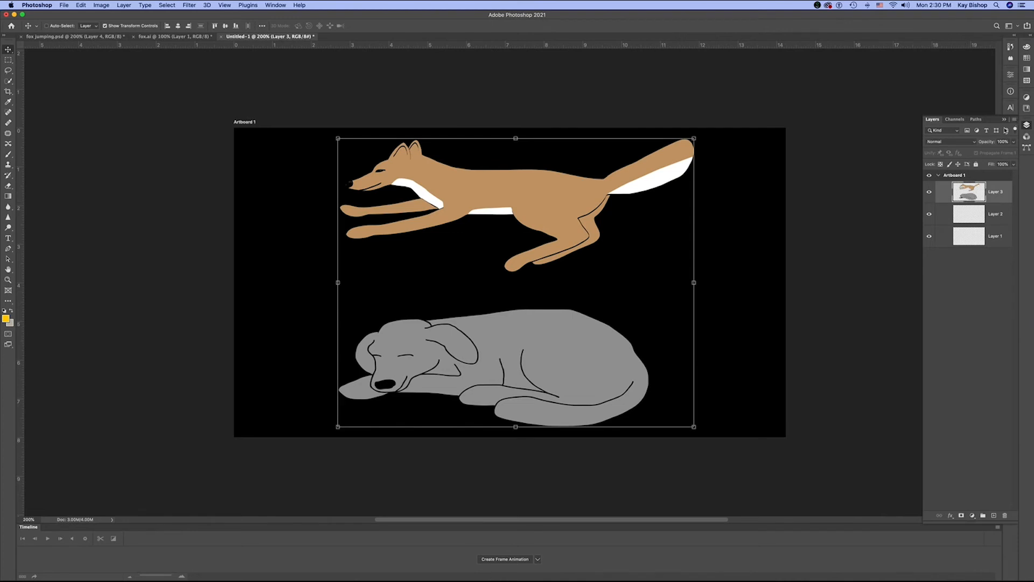
pyautogui.click(1016, 119)
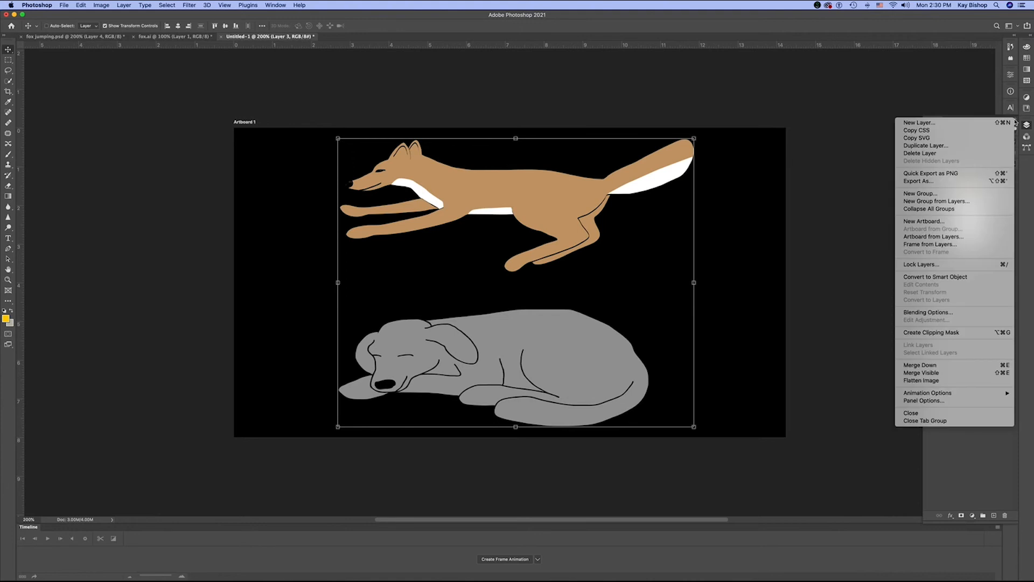
pyautogui.click(927, 146)
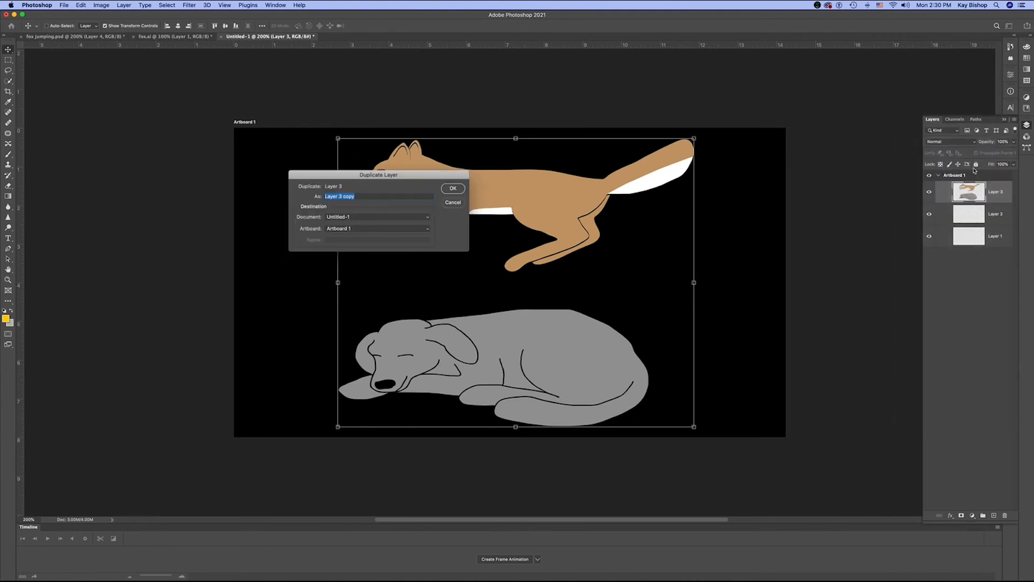
pyautogui.click(454, 189)
# - Move the empty Layer 2 to the top of the layer stack in Artboard 1
pyautogui.click(973, 218)
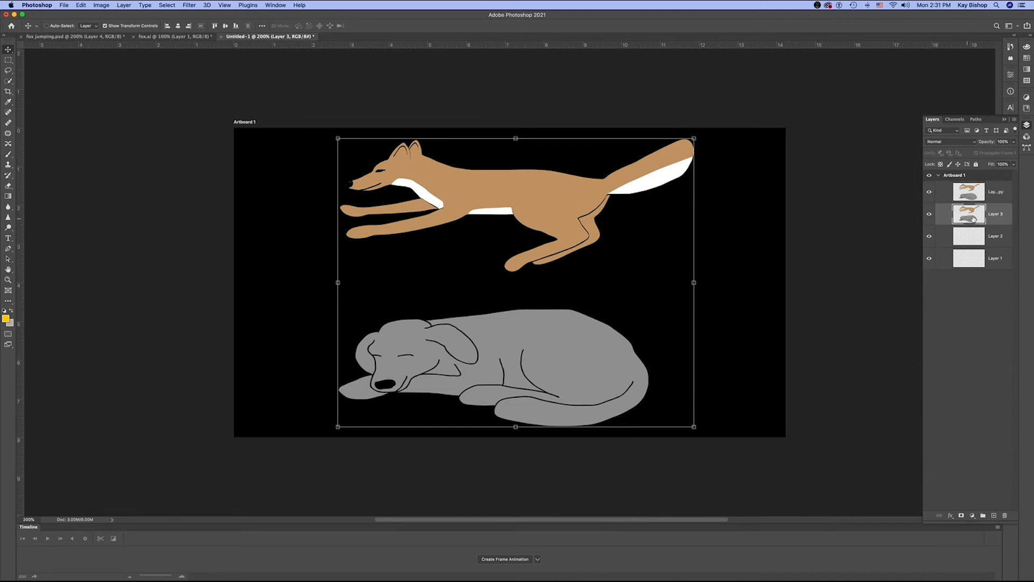
pyautogui.click(963, 192)
pyautogui.click(968, 238)
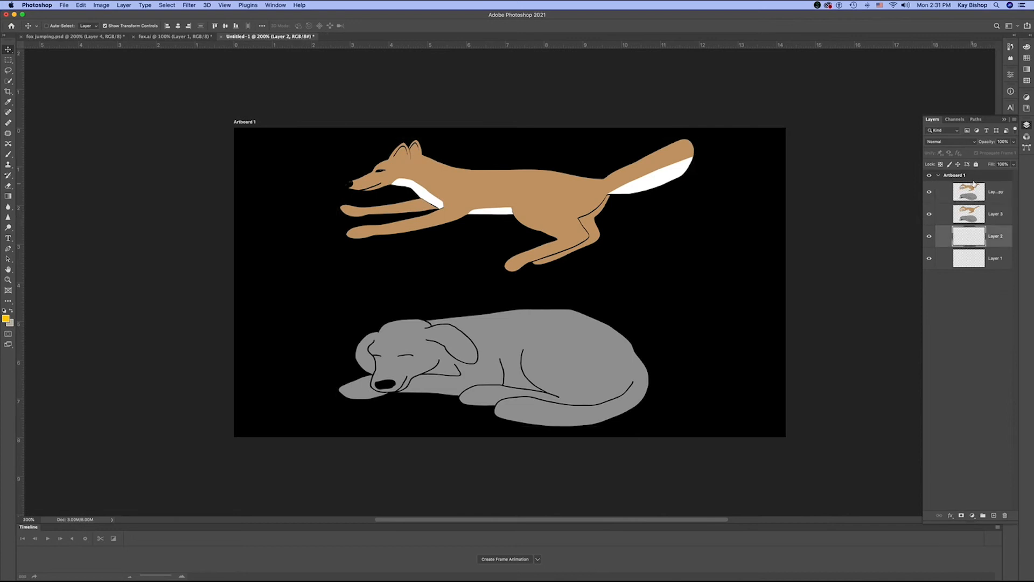
pyautogui.moveTo(967, 235); pyautogui.dragTo(959, 179)
pyautogui.click(981, 264)
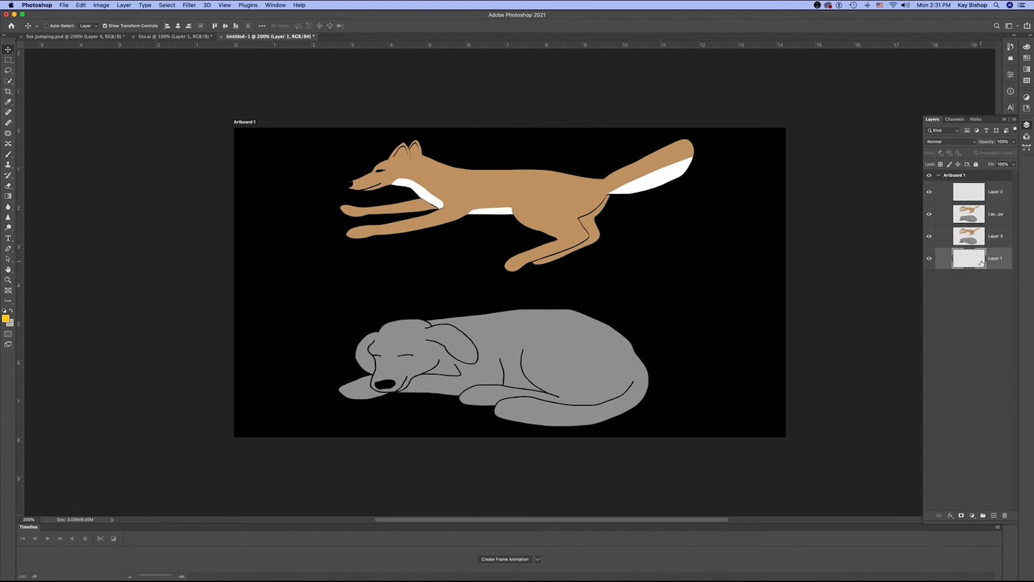
# - Lasso the fox on Layer 3 and delete it, then hide the Layer 3 copy and clear the selection
pyautogui.click(976, 235)
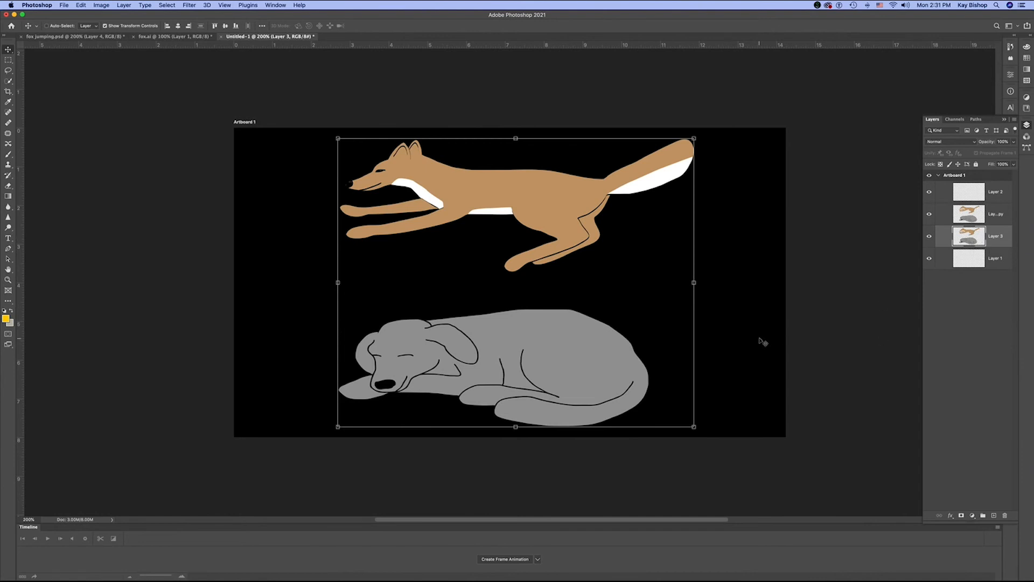
pyautogui.click(8, 61)
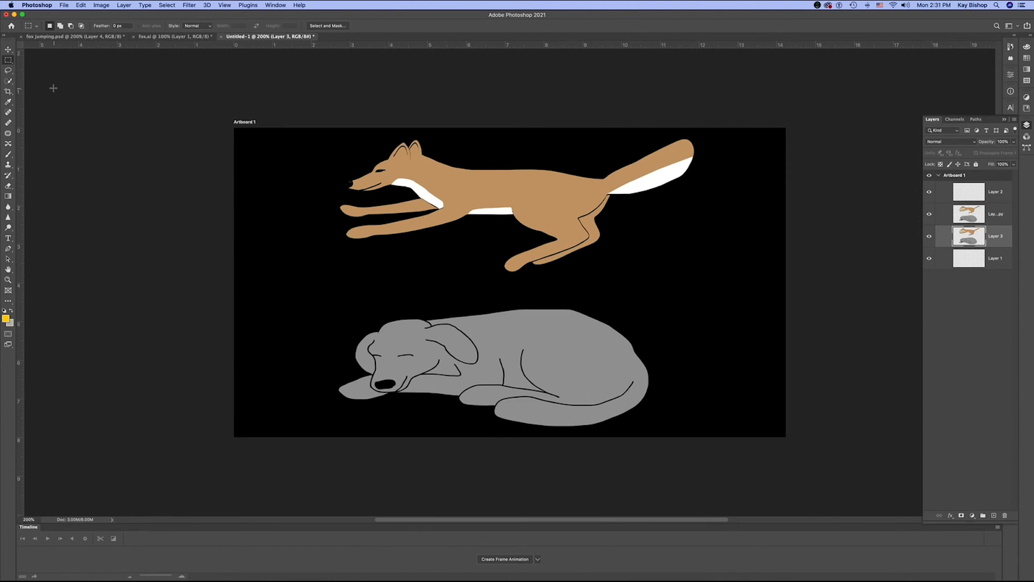
pyautogui.click(8, 70)
pyautogui.moveTo(341, 153)
pyautogui.mouseDown()
pyautogui.moveTo(314, 215)
pyautogui.moveTo(364, 266)
pyautogui.moveTo(533, 288)
pyautogui.moveTo(569, 289)
pyautogui.moveTo(730, 197)
pyautogui.moveTo(666, 106)
pyautogui.moveTo(329, 102)
pyautogui.moveTo(305, 130)
pyautogui.mouseUp()
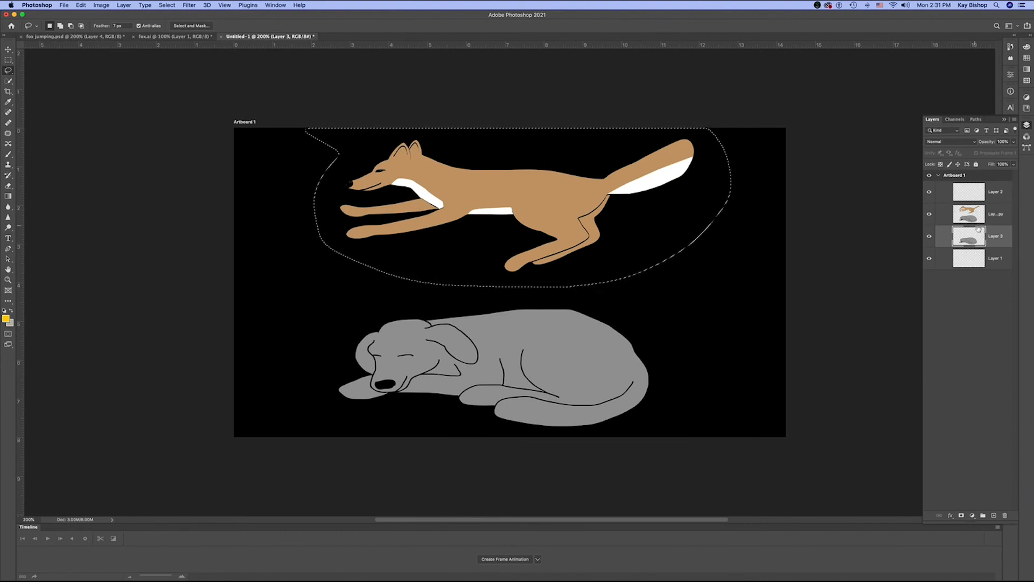
pyautogui.press('Delete')
pyautogui.click(950, 288)
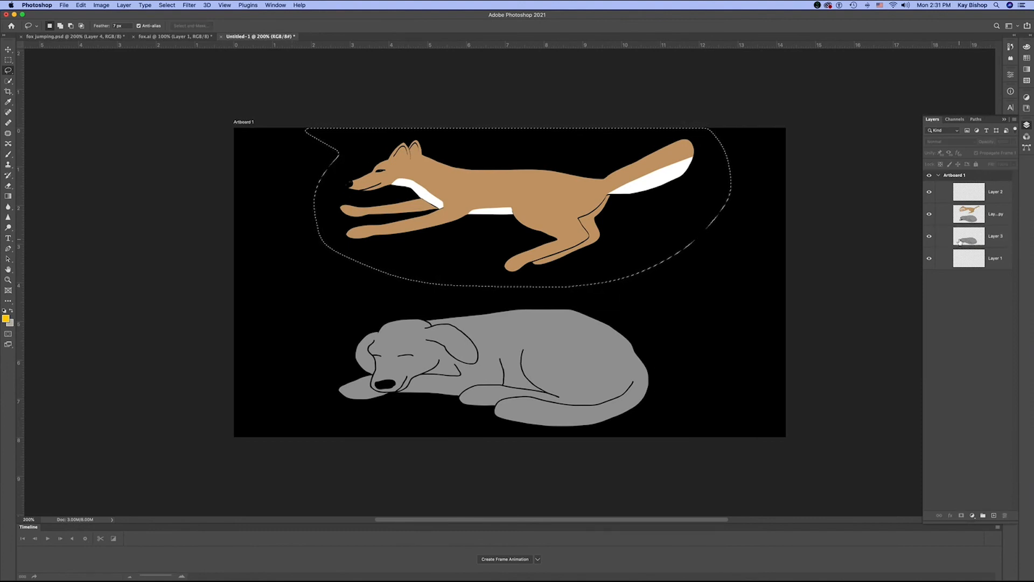
pyautogui.click(929, 214)
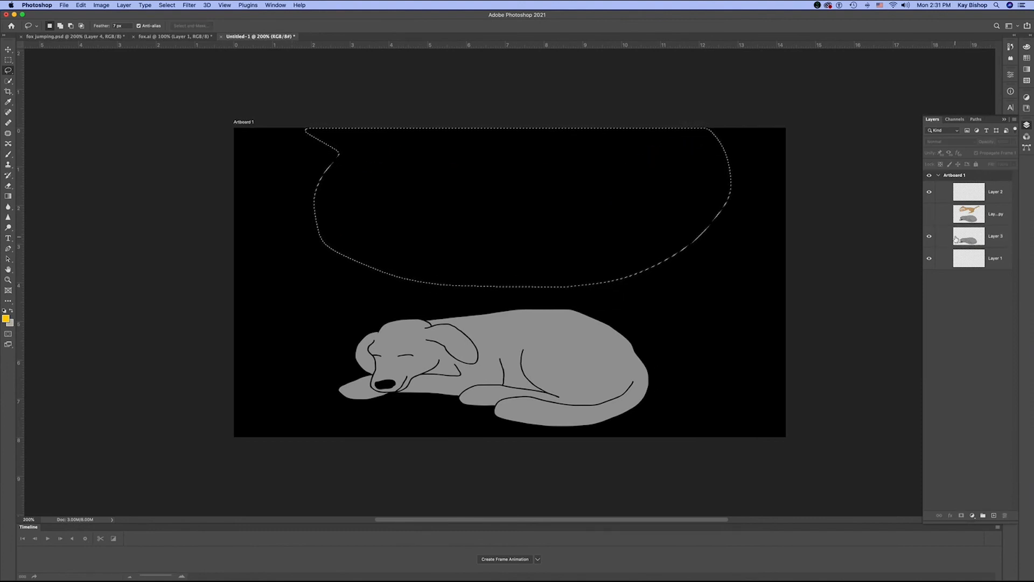
pyautogui.press('super+d')
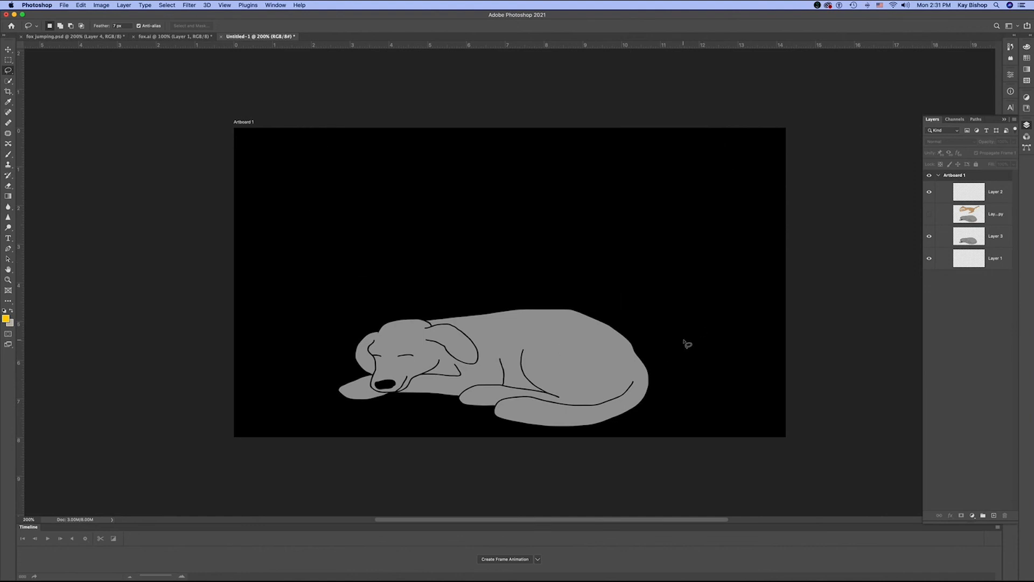
# - Show and select the Layer 3 copy, and draw a lasso selection closely around the fox
pyautogui.click(990, 214)
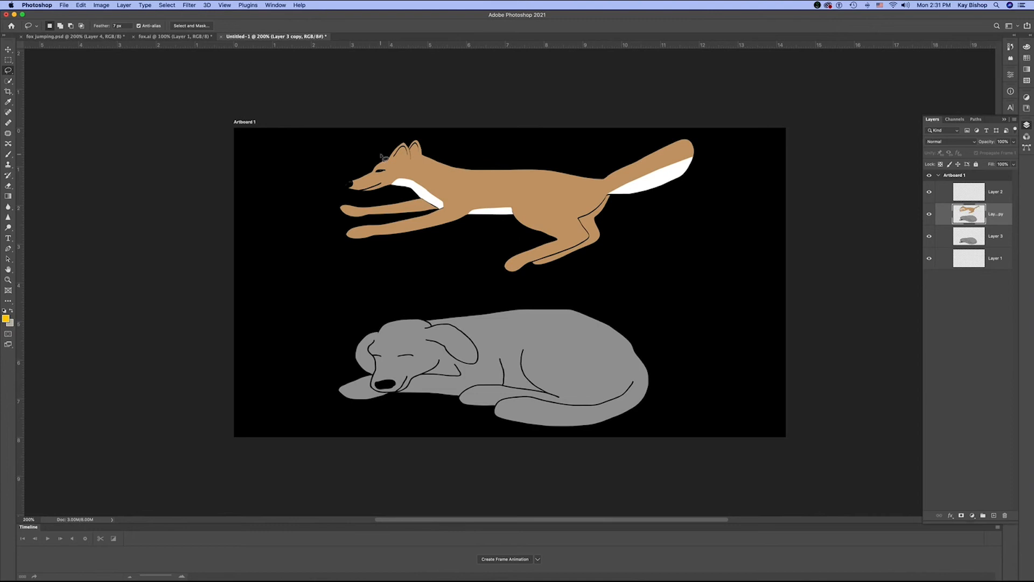
pyautogui.moveTo(378, 145)
pyautogui.mouseDown()
pyautogui.moveTo(316, 165)
pyautogui.moveTo(311, 223)
pyautogui.moveTo(387, 264)
pyautogui.moveTo(518, 286)
pyautogui.moveTo(646, 247)
pyautogui.moveTo(693, 171)
pyautogui.moveTo(672, 130)
pyautogui.mouseUp()
pyautogui.moveTo(399, 129)
pyautogui.mouseDown()
pyautogui.moveTo(335, 171)
pyautogui.moveTo(324, 206)
pyautogui.moveTo(340, 252)
pyautogui.moveTo(456, 288)
pyautogui.moveTo(530, 290)
pyautogui.moveTo(594, 267)
pyautogui.moveTo(619, 217)
pyautogui.moveTo(703, 183)
pyautogui.moveTo(718, 155)
pyautogui.moveTo(707, 129)
pyautogui.moveTo(581, 154)
pyautogui.moveTo(517, 153)
pyautogui.moveTo(393, 129)
pyautogui.mouseUp()
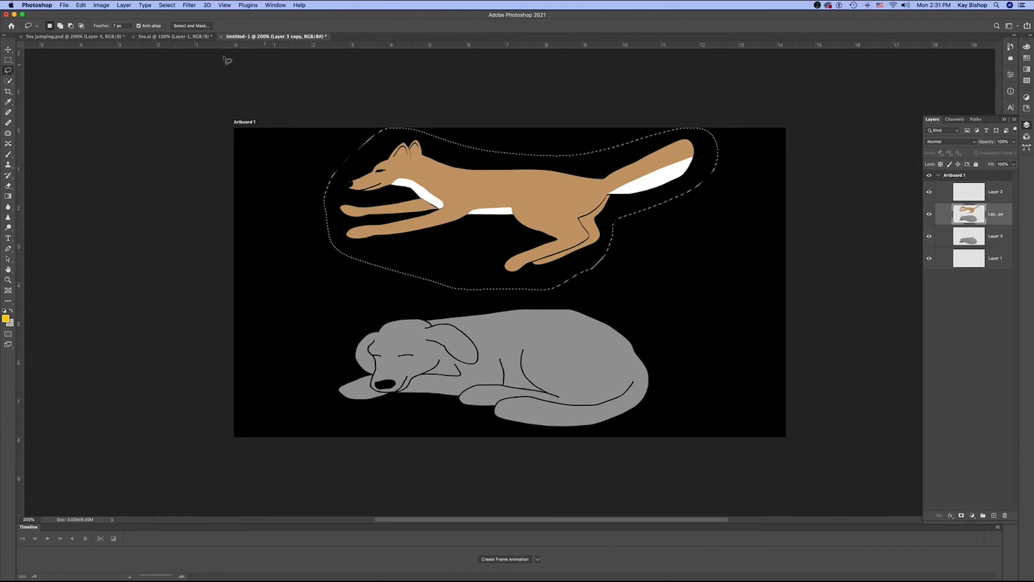
# - Try moving the selected fox down past the dog's tail end and partly off the artboard, and undo the move
pyautogui.click(8, 49)
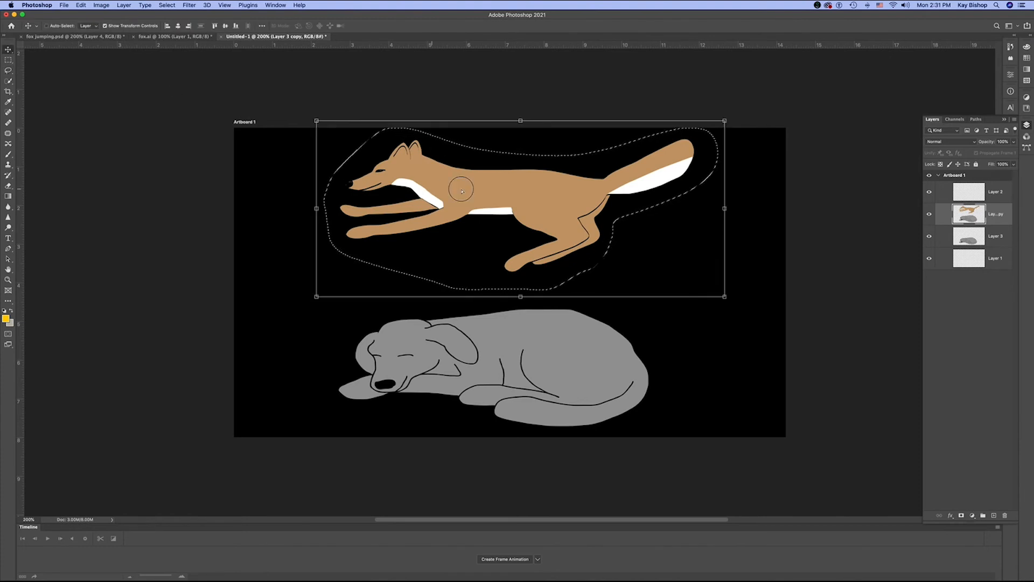
pyautogui.moveTo(430, 190)
pyautogui.mouseDown()
pyautogui.moveTo(648, 230)
pyautogui.moveTo(703, 251)
pyautogui.moveTo(743, 298)
pyautogui.mouseUp()
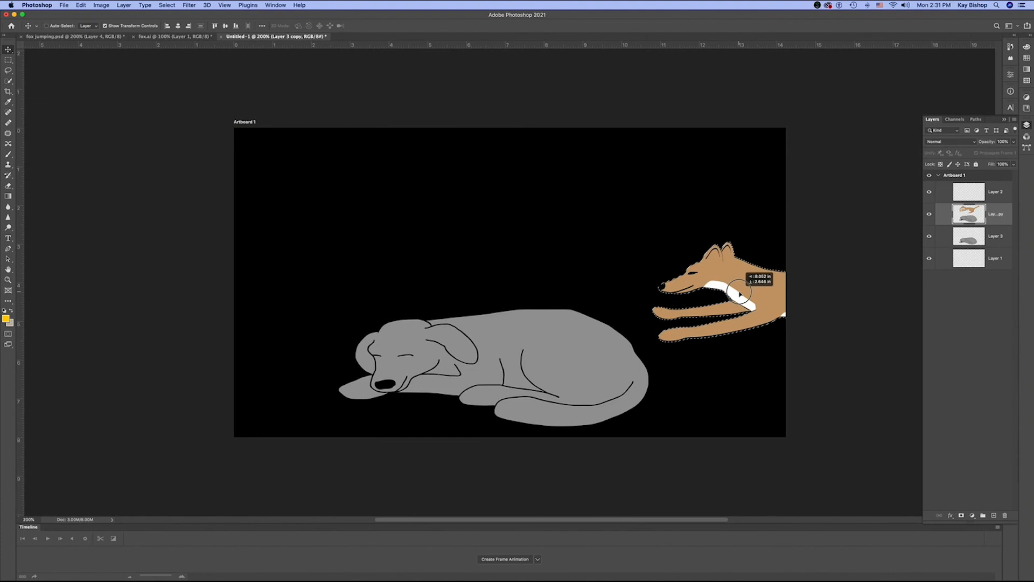
pyautogui.press('super+z')
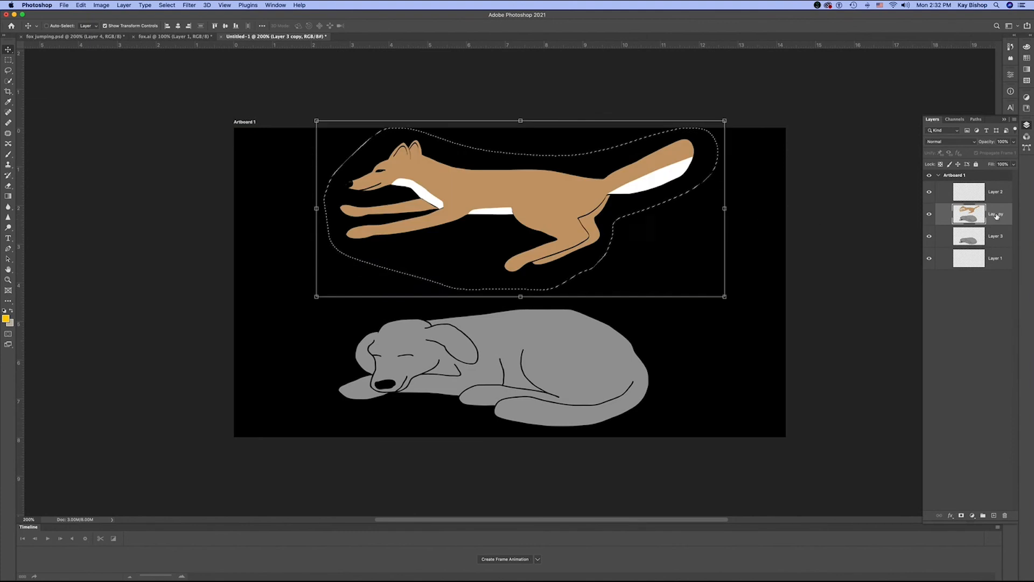
# - Duplicate the Layer 3 copy within Artboard 1 as Layer 3 copy 2
pyautogui.click(1016, 119)
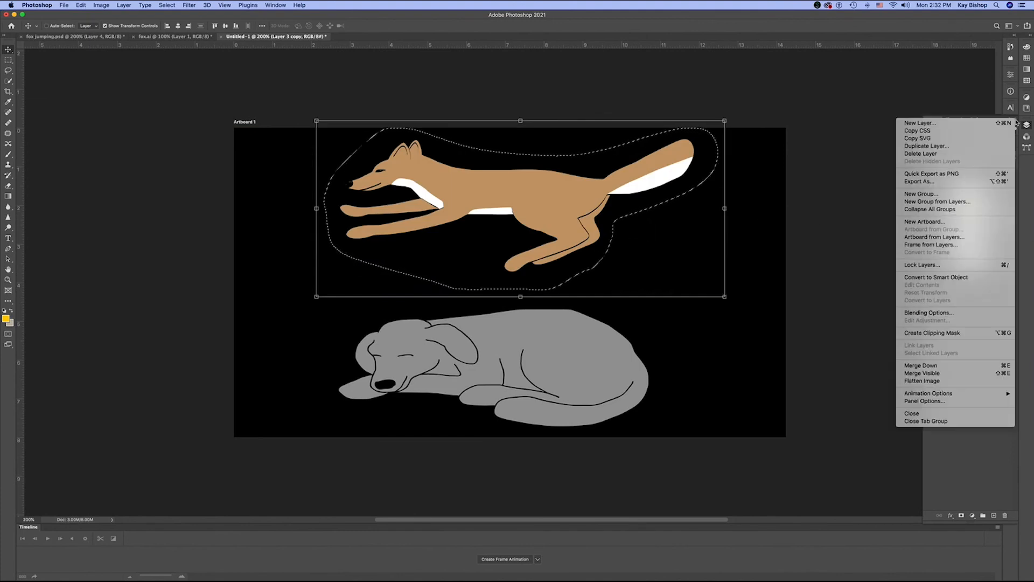
pyautogui.click(997, 143)
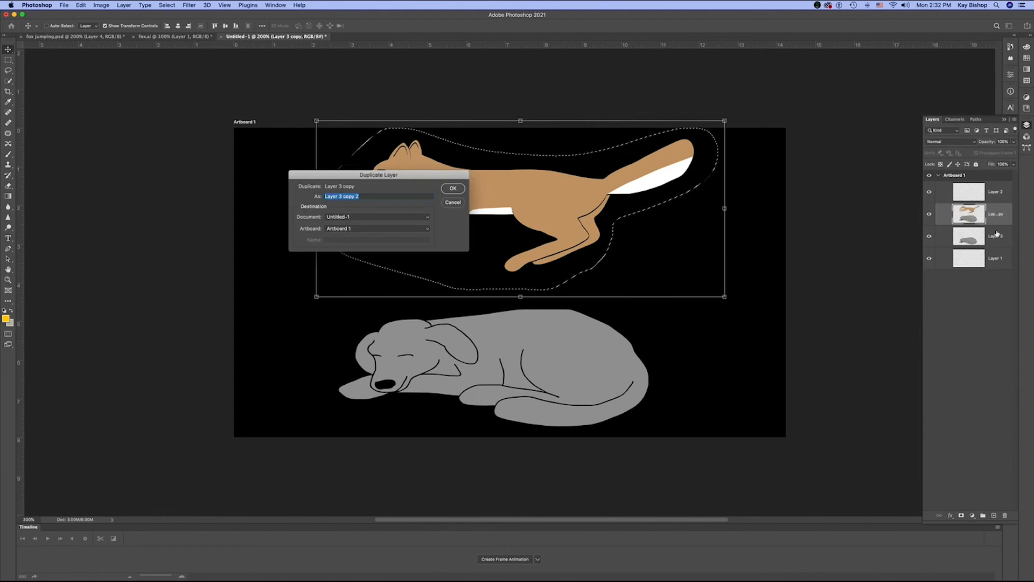
pyautogui.press('Return')
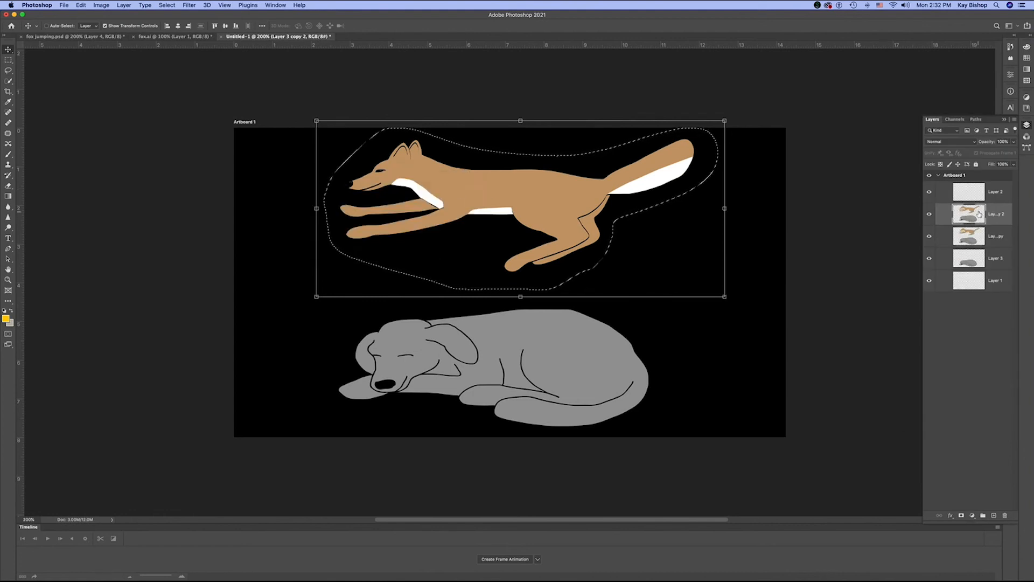
# - Move the fox on Layer 3 copy 2 beyond the dog's tail end and partly off the artboard, and place that layer below the hidden Layer 3 copy
pyautogui.moveTo(462, 198); pyautogui.dragTo(793, 331)
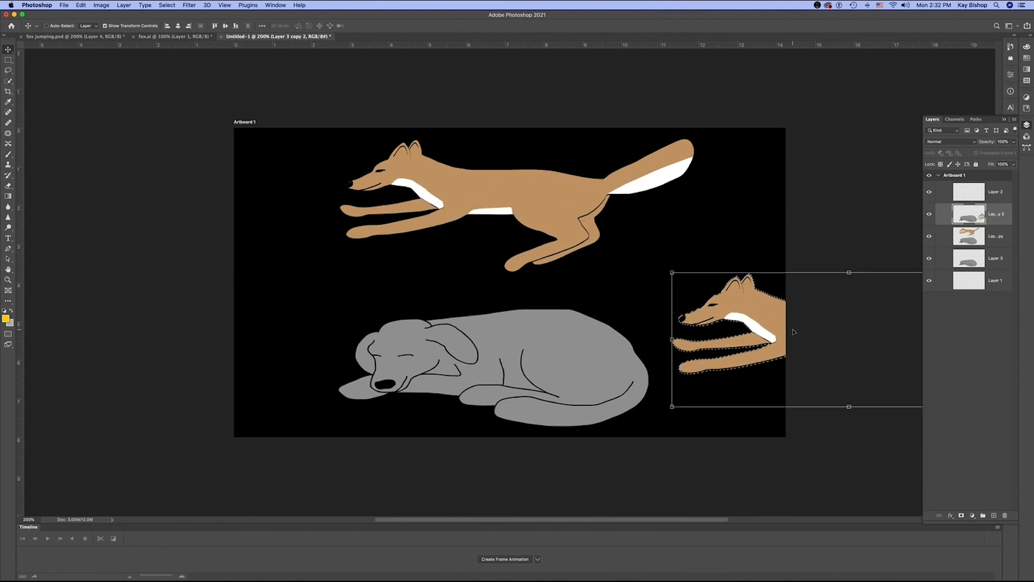
pyautogui.click(930, 237)
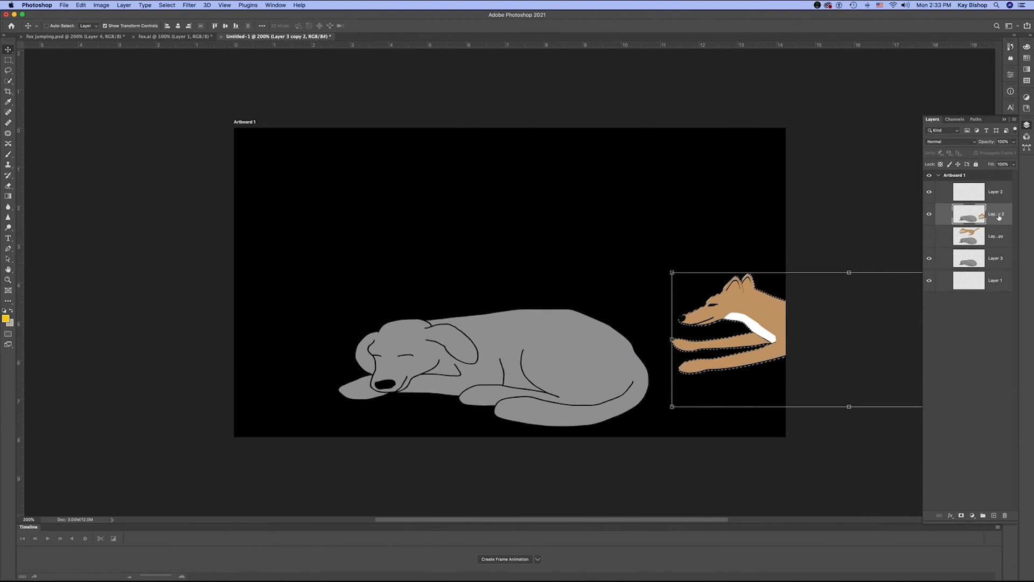
pyautogui.moveTo(999, 216); pyautogui.dragTo(1001, 235)
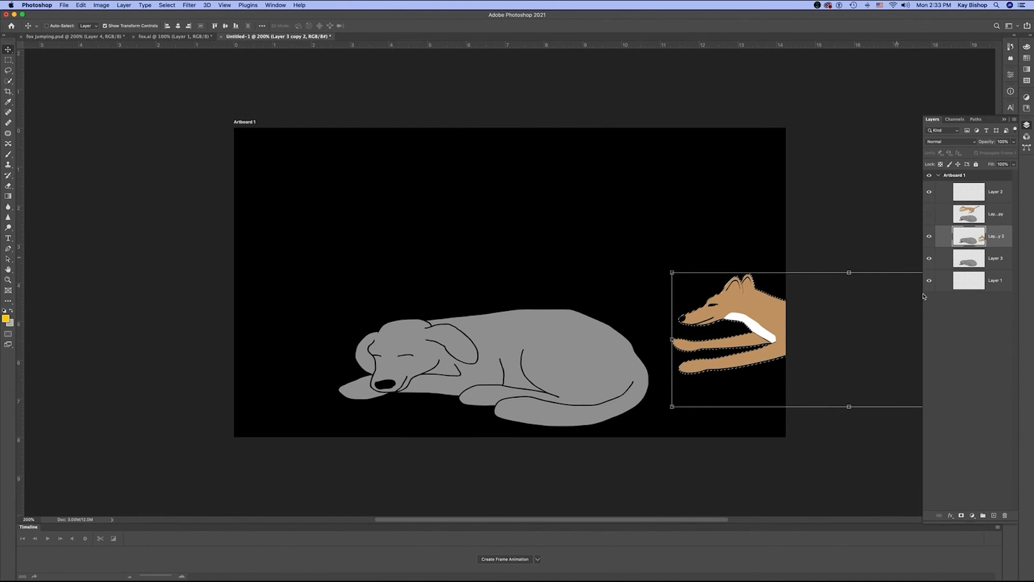
# - Show Layer 3 copy and duplicate it within Artboard 1 as Layer 3 copy 3
pyautogui.click(990, 216)
pyautogui.click(930, 214)
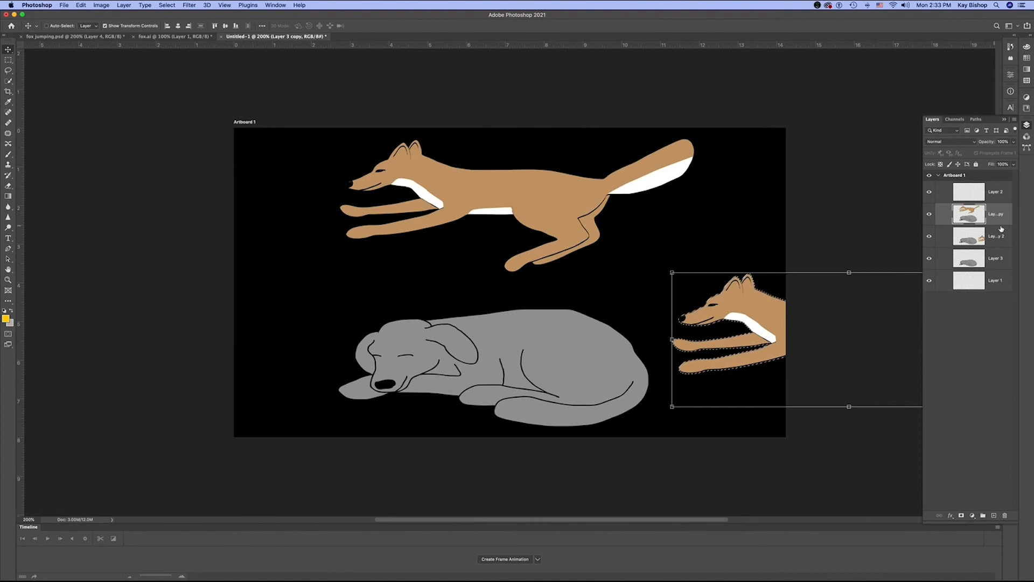
pyautogui.click(1016, 120)
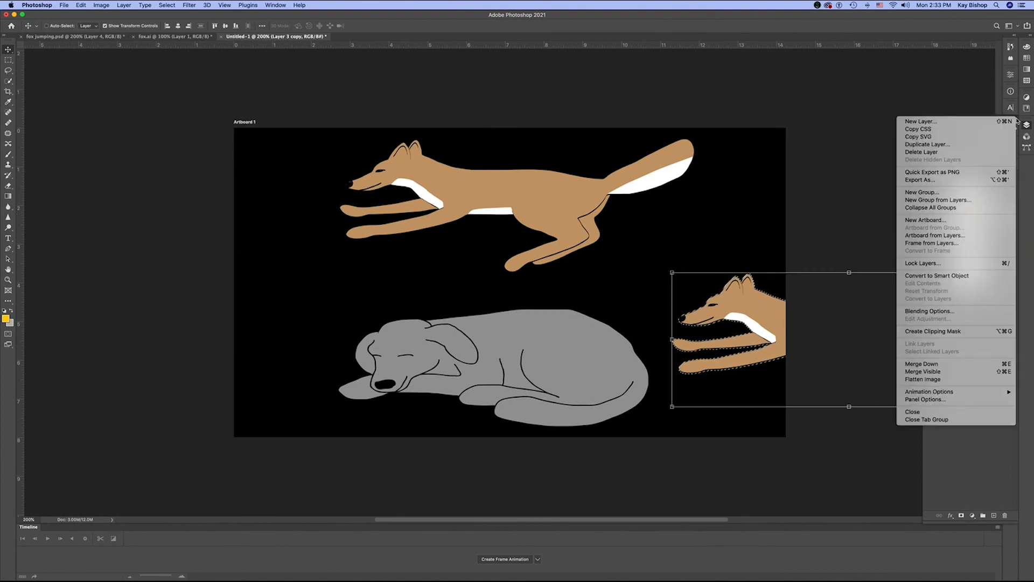
pyautogui.click(986, 145)
pyautogui.click(453, 188)
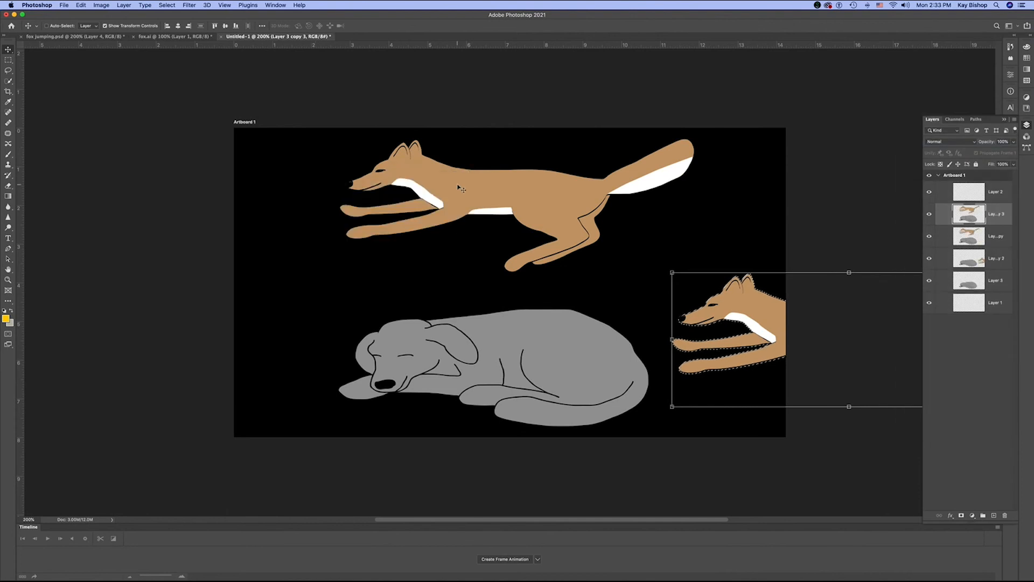
# - Lasso the fox on Layer 3 copy 3 and move it above and slightly ahead of the Layer 3 copy 2 fox, partly off the artboard
pyautogui.click(174, 190)
pyautogui.click(11, 69)
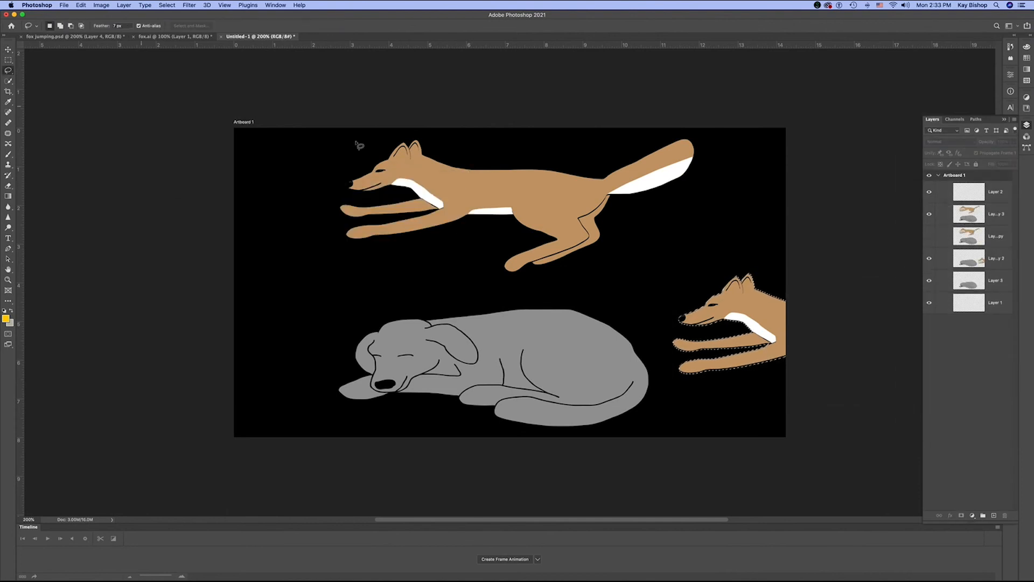
pyautogui.moveTo(377, 138)
pyautogui.mouseDown()
pyautogui.moveTo(328, 192)
pyautogui.moveTo(336, 239)
pyautogui.moveTo(404, 277)
pyautogui.moveTo(474, 291)
pyautogui.moveTo(598, 276)
pyautogui.moveTo(630, 227)
pyautogui.moveTo(697, 182)
pyautogui.moveTo(712, 131)
pyautogui.moveTo(372, 138)
pyautogui.mouseUp()
pyautogui.click(8, 49)
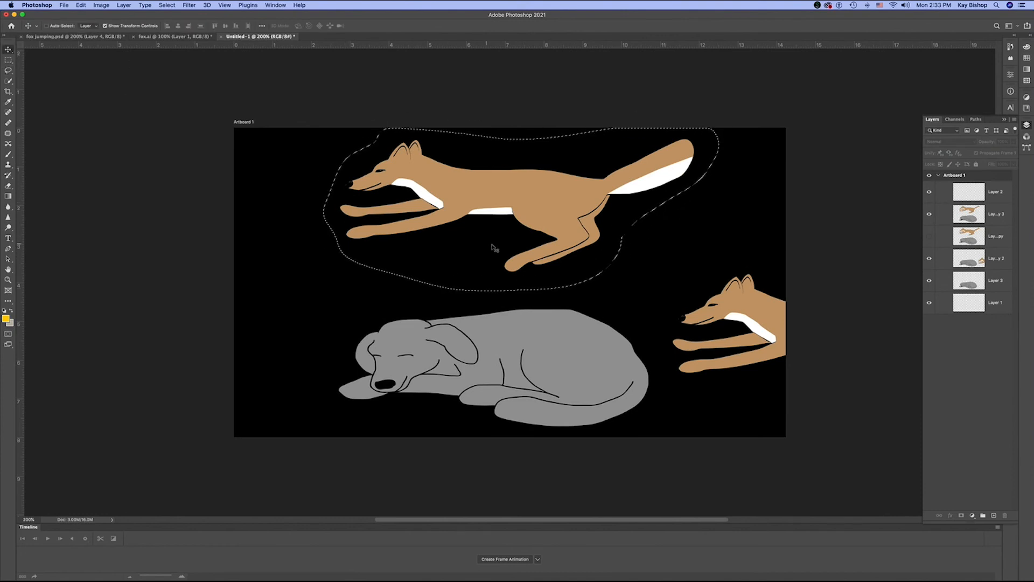
pyautogui.moveTo(519, 203)
pyautogui.mouseDown()
pyautogui.moveTo(690, 218)
pyautogui.moveTo(736, 237)
pyautogui.moveTo(775, 265)
pyautogui.moveTo(773, 276)
pyautogui.moveTo(793, 277)
pyautogui.moveTo(736, 257)
pyautogui.moveTo(758, 275)
pyautogui.mouseUp()
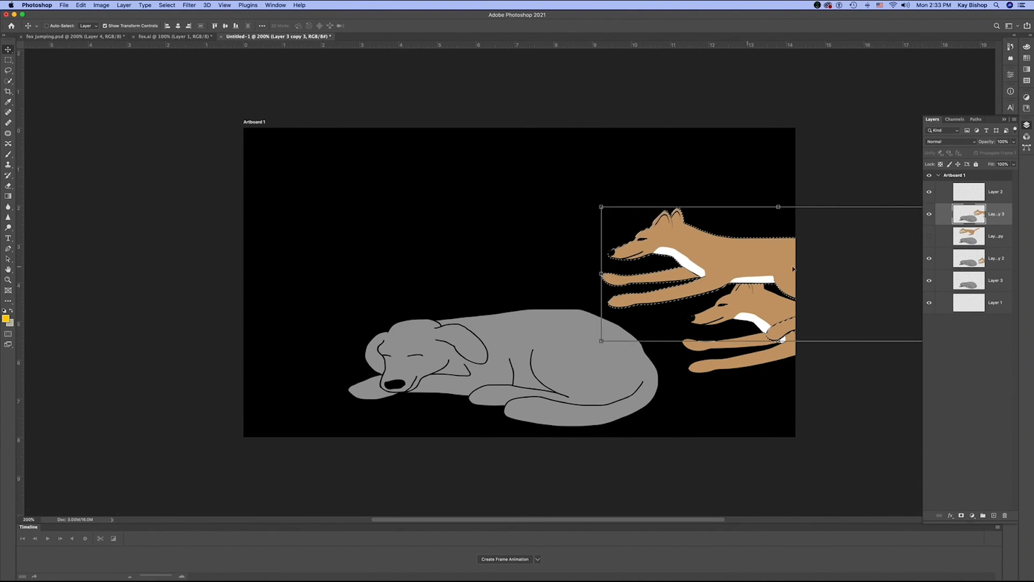
# - Hide Layer 3 copy 3 and clear the lasso selection
pyautogui.click(929, 214)
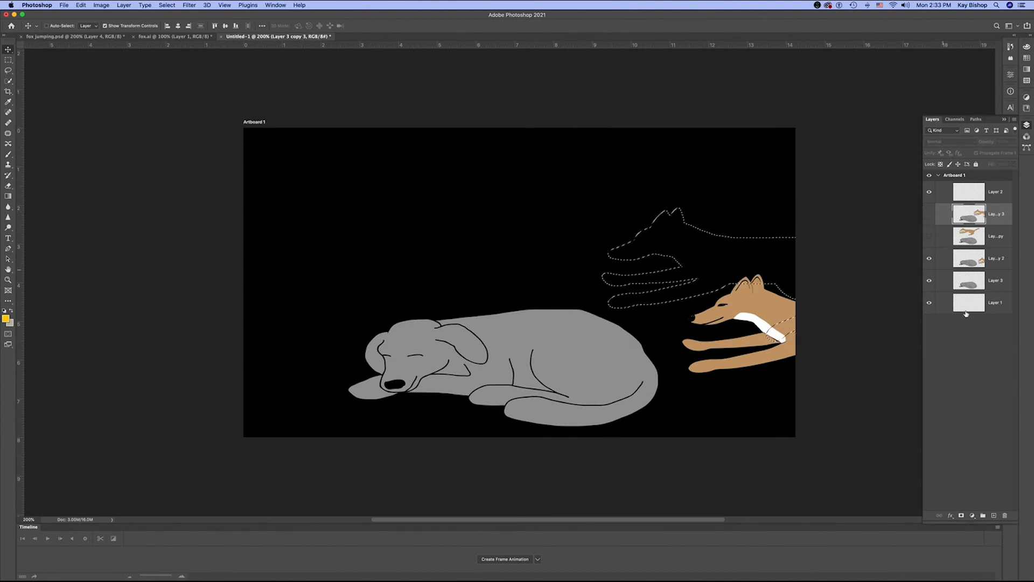
pyautogui.click(8, 71)
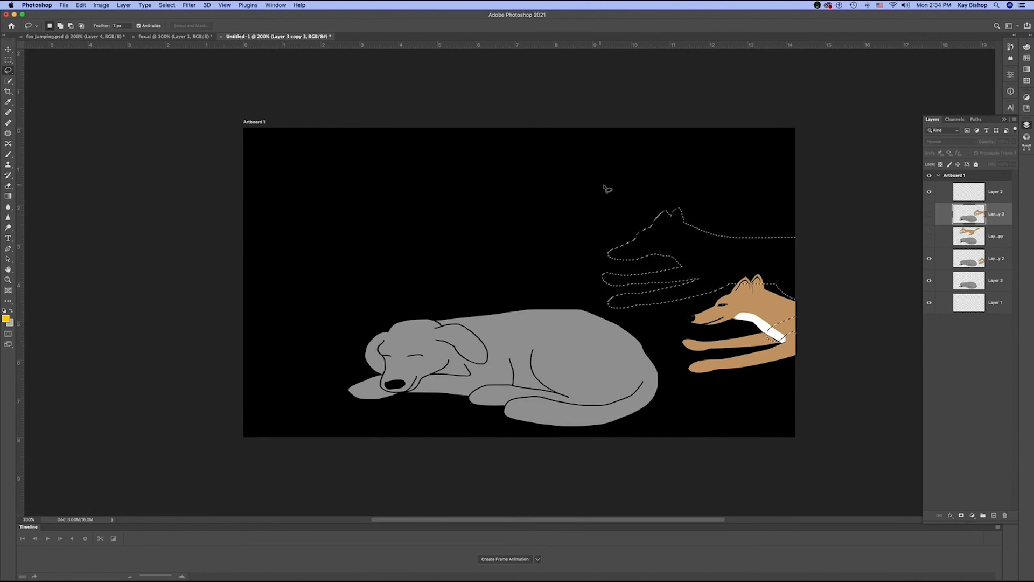
pyautogui.click(605, 189)
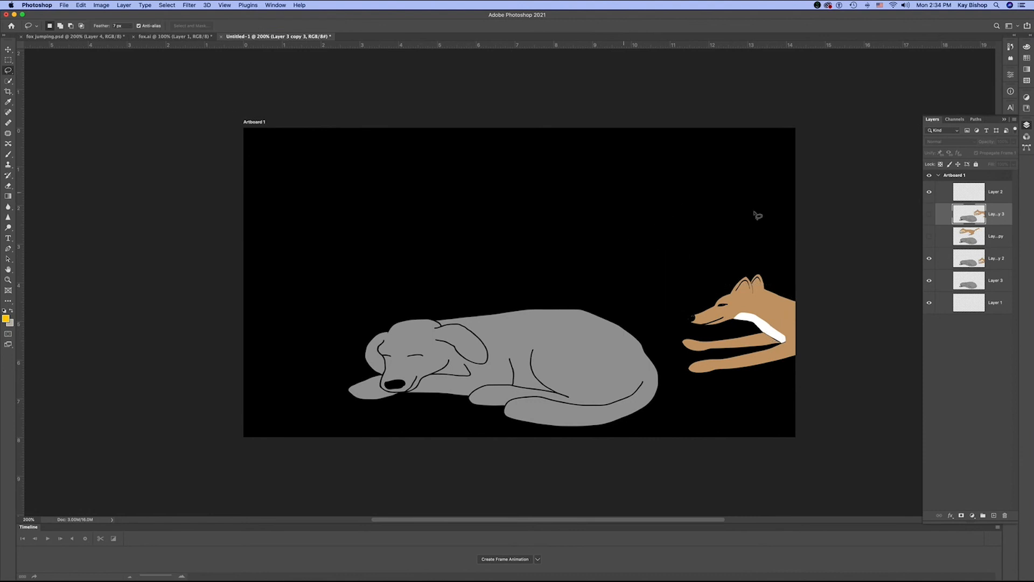
# - Preview the fox's motion by alternately showing and hiding Layer 3 copy 2 and Layer 3 copy 3
pyautogui.click(929, 259)
pyautogui.click(929, 259)
pyautogui.click(929, 215)
pyautogui.click(930, 214)
pyautogui.click(929, 259)
pyautogui.click(931, 214)
pyautogui.click(931, 215)
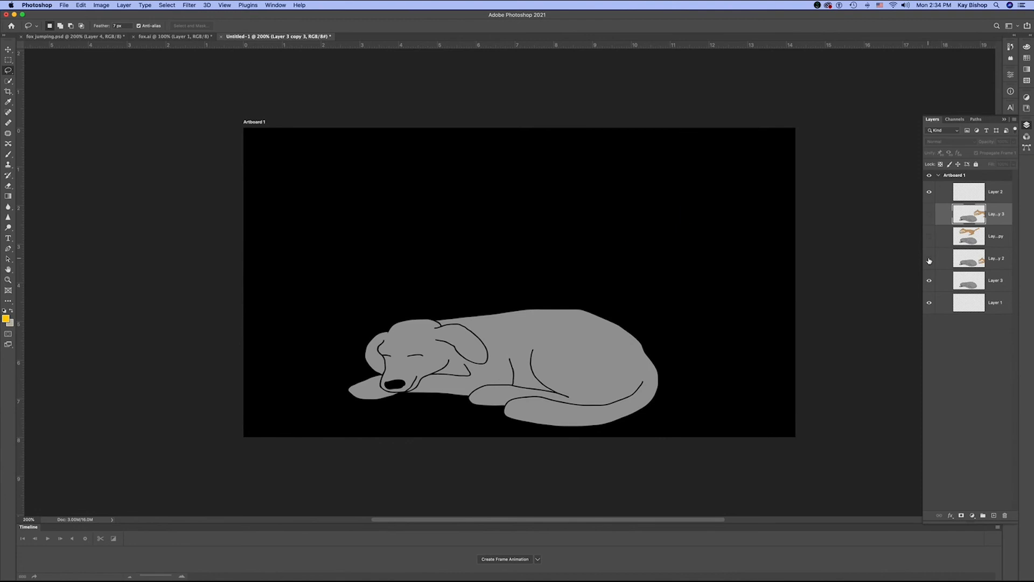
pyautogui.click(930, 259)
pyautogui.click(930, 259)
pyautogui.click(927, 216)
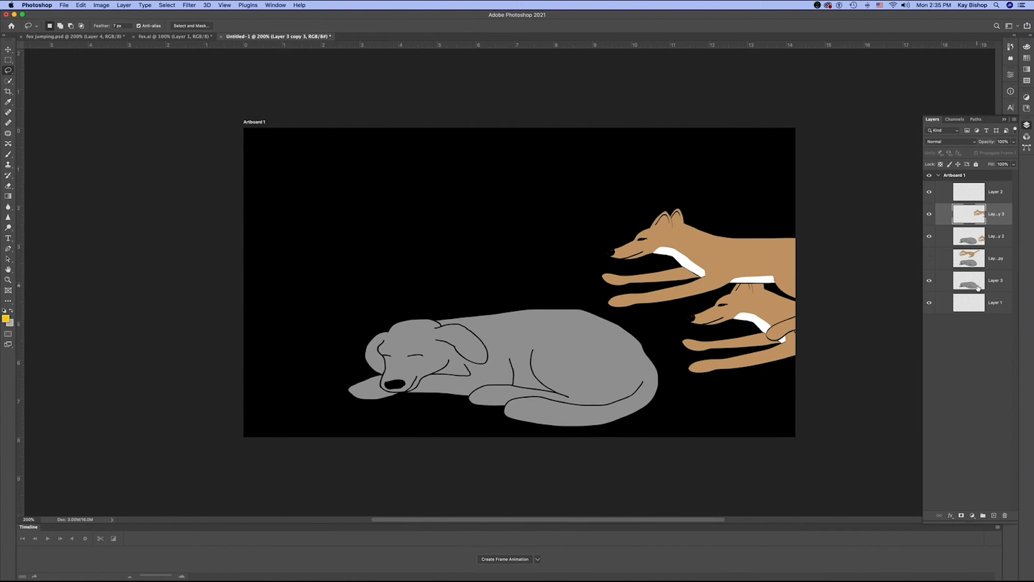
# - Check the fox poses on the Layer 3 copies one by one, leaving only the Layer 3 copy 3 fox shown with the dog
pyautogui.click(930, 259)
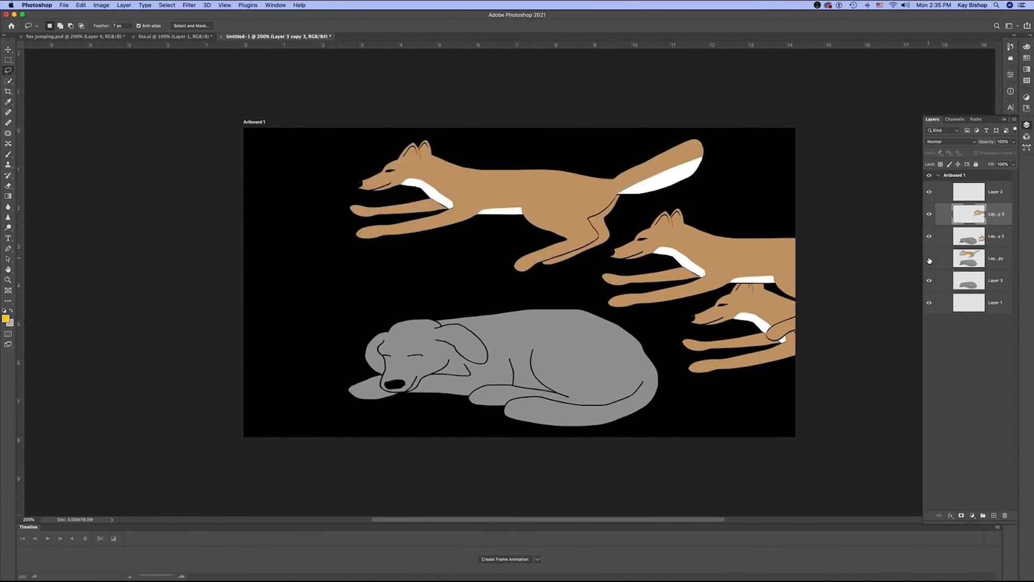
pyautogui.click(929, 260)
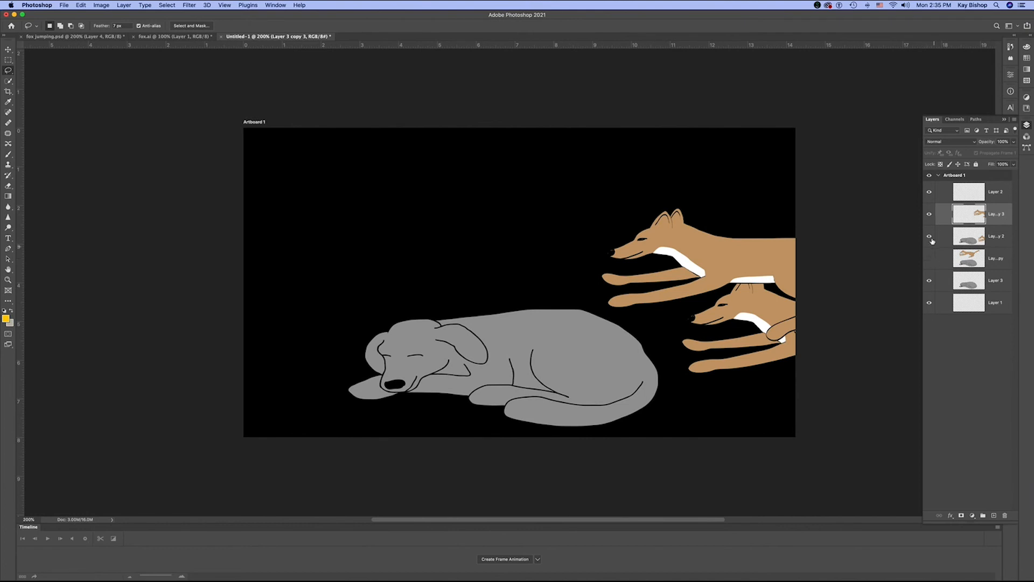
pyautogui.click(929, 213)
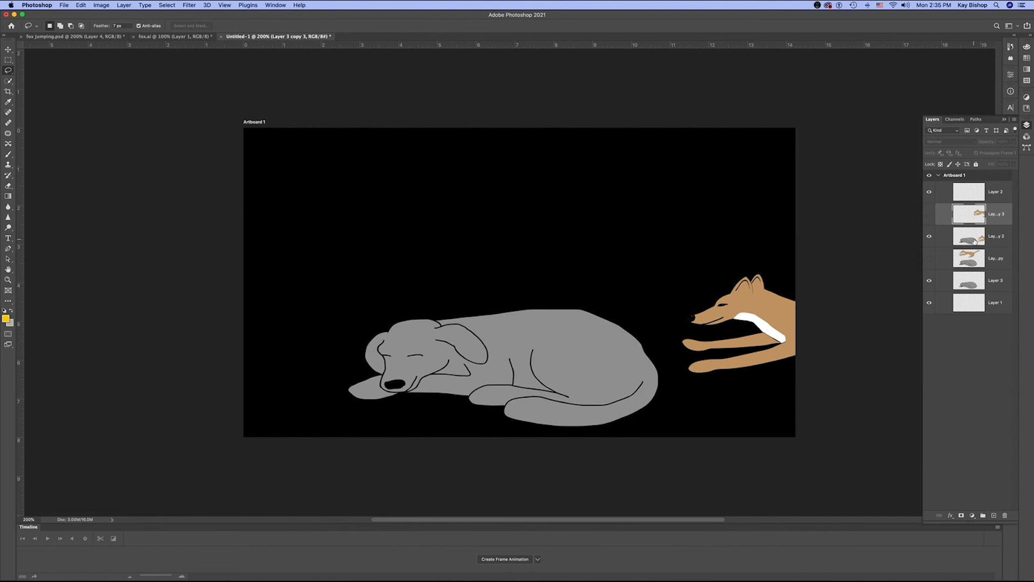
pyautogui.click(929, 236)
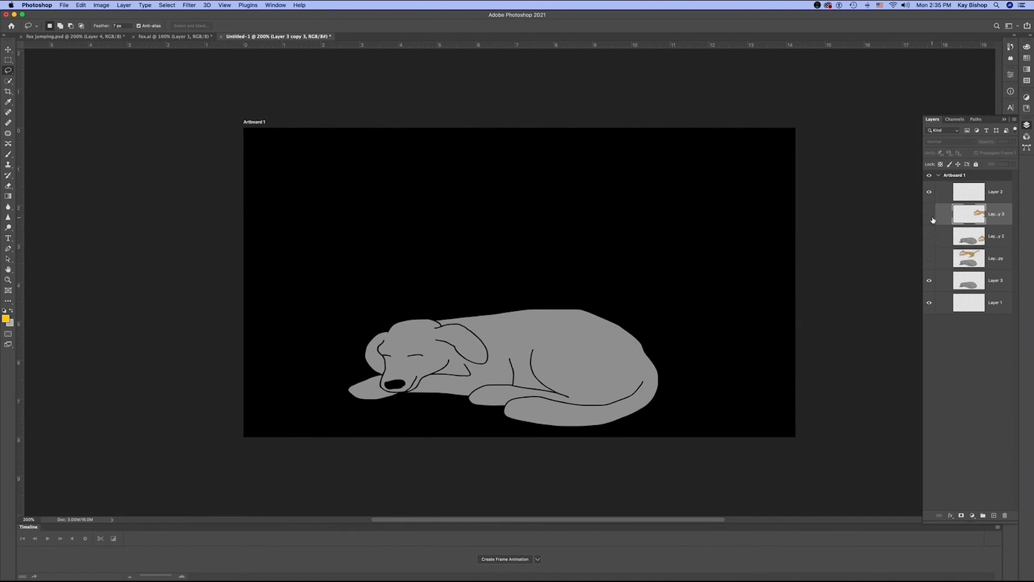
pyautogui.click(929, 215)
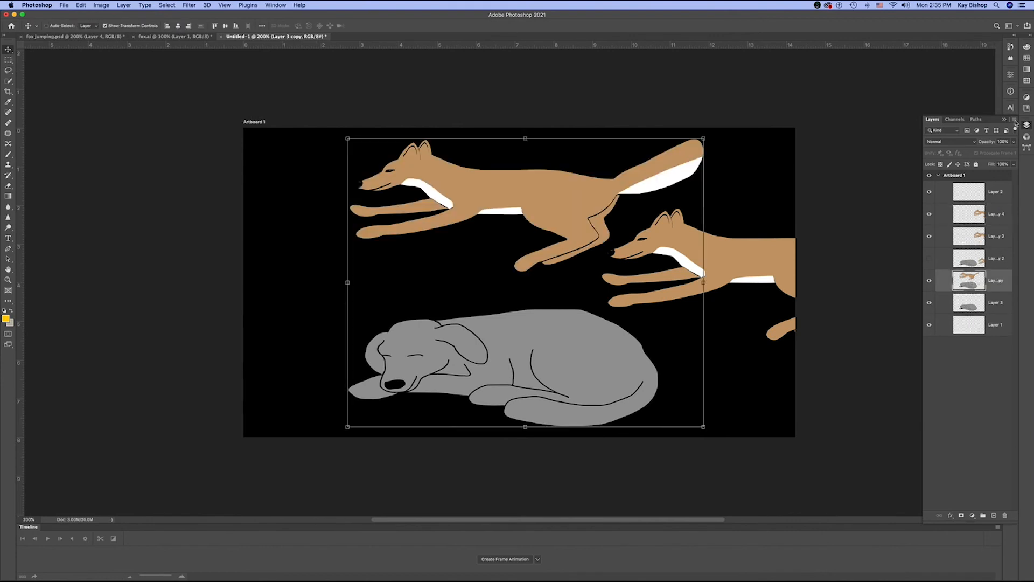
# - Duplicate Layer 3 copy within Artboard 1 as Layer 3 copy 5, and hide Layer 3 copy 4
pyautogui.click(1015, 120)
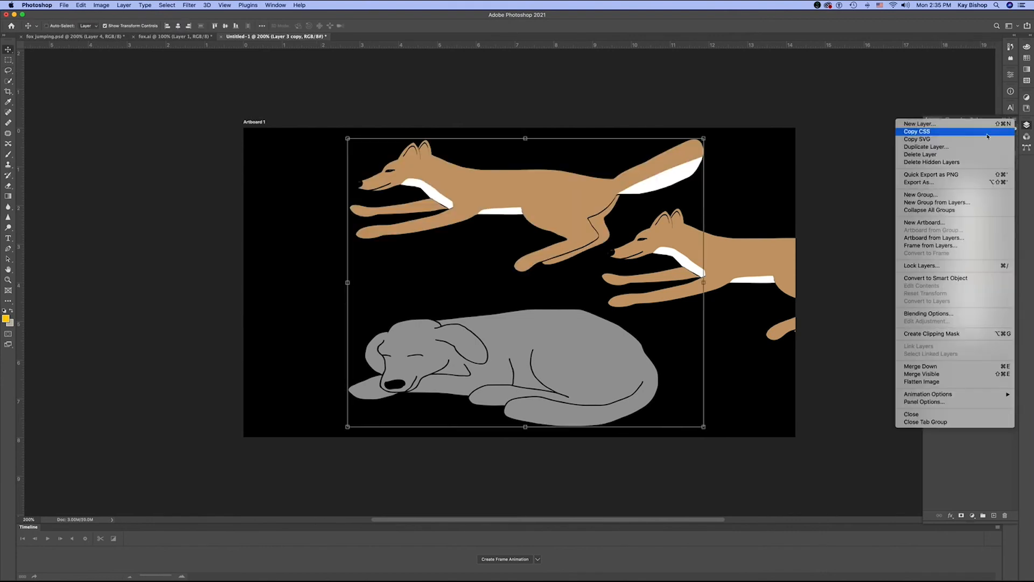
pyautogui.click(937, 148)
pyautogui.click(453, 188)
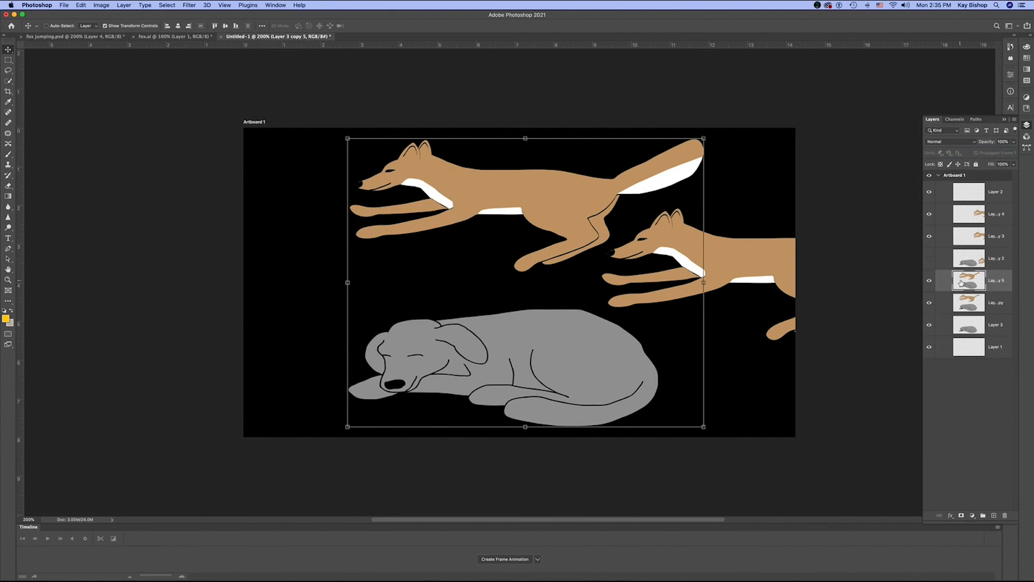
pyautogui.click(930, 215)
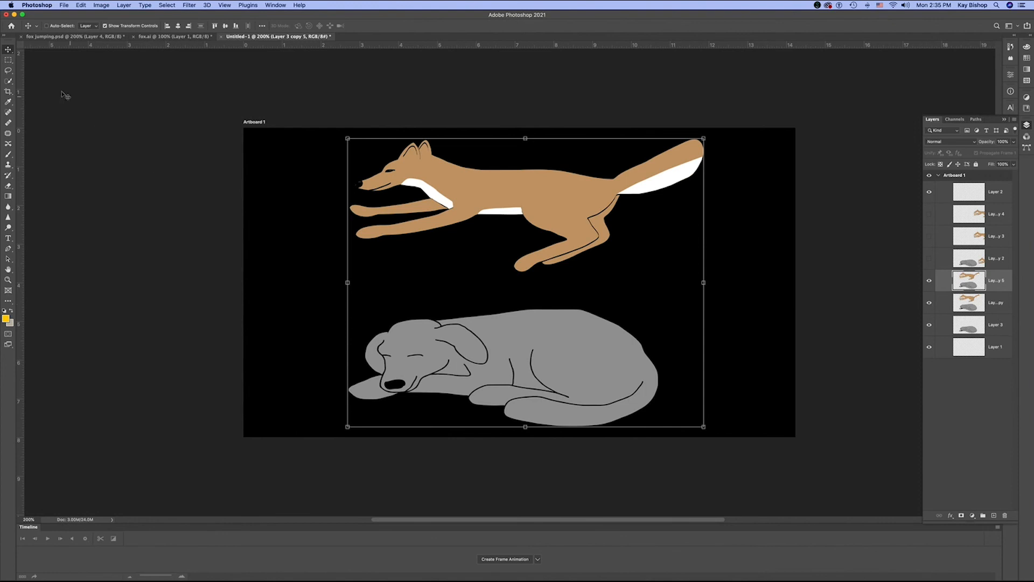
# - Lasso the dog on Layer 3 copy 5 and delete it from that layer, with Layer 3 copy hidden
pyautogui.click(8, 70)
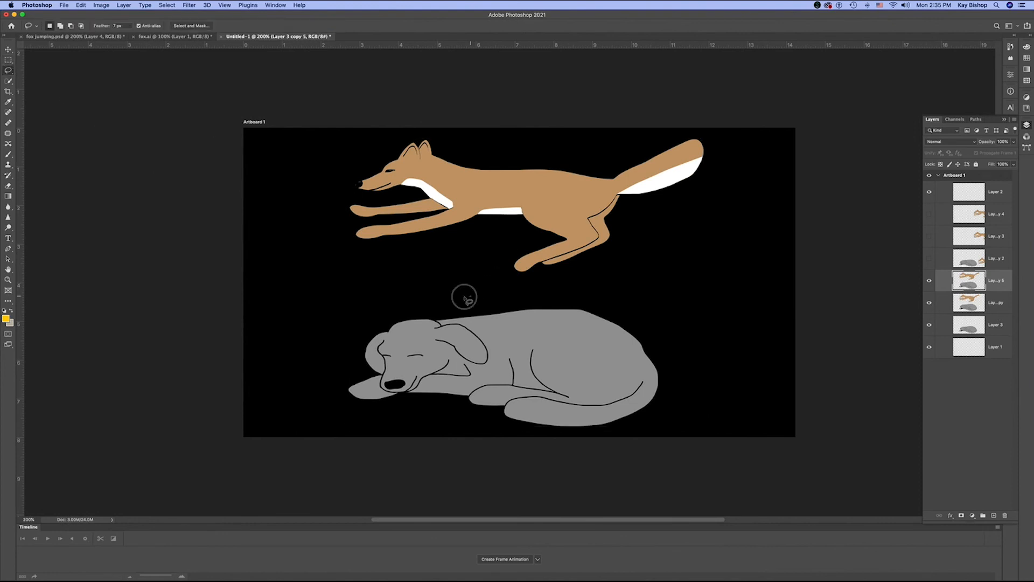
pyautogui.moveTo(470, 296)
pyautogui.mouseDown()
pyautogui.moveTo(433, 453)
pyautogui.moveTo(628, 476)
pyautogui.moveTo(680, 457)
pyautogui.moveTo(709, 388)
pyautogui.moveTo(662, 324)
pyautogui.moveTo(570, 300)
pyautogui.moveTo(478, 295)
pyautogui.mouseUp()
pyautogui.hscroll(-2, 700, 302)
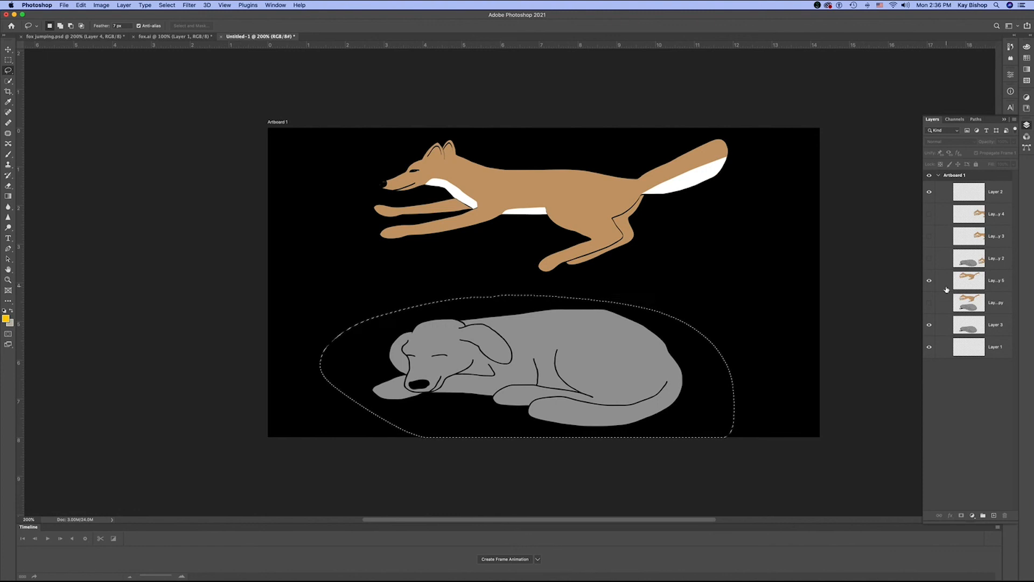
# - Duplicate the fox-only Layer 3 copy 5 as Layer 3 copy 6 and place the duplicate directly below Layer 2
pyautogui.click(983, 283)
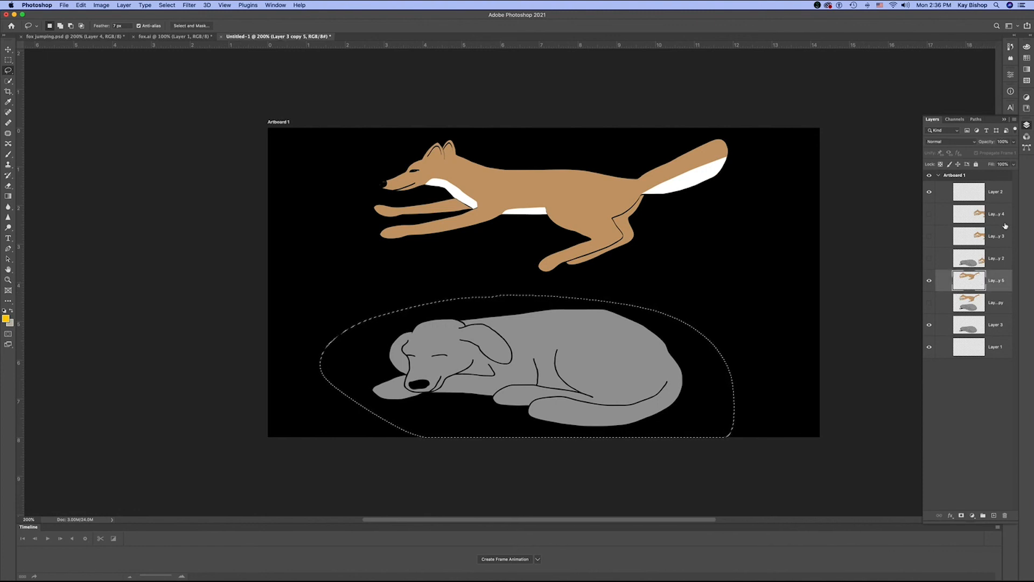
pyautogui.click(1013, 123)
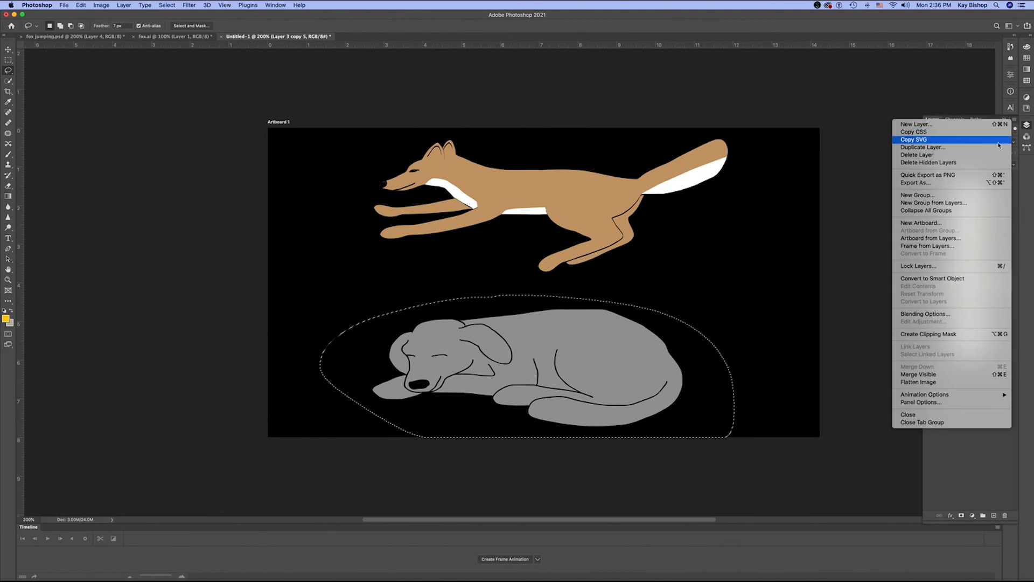
pyautogui.click(960, 150)
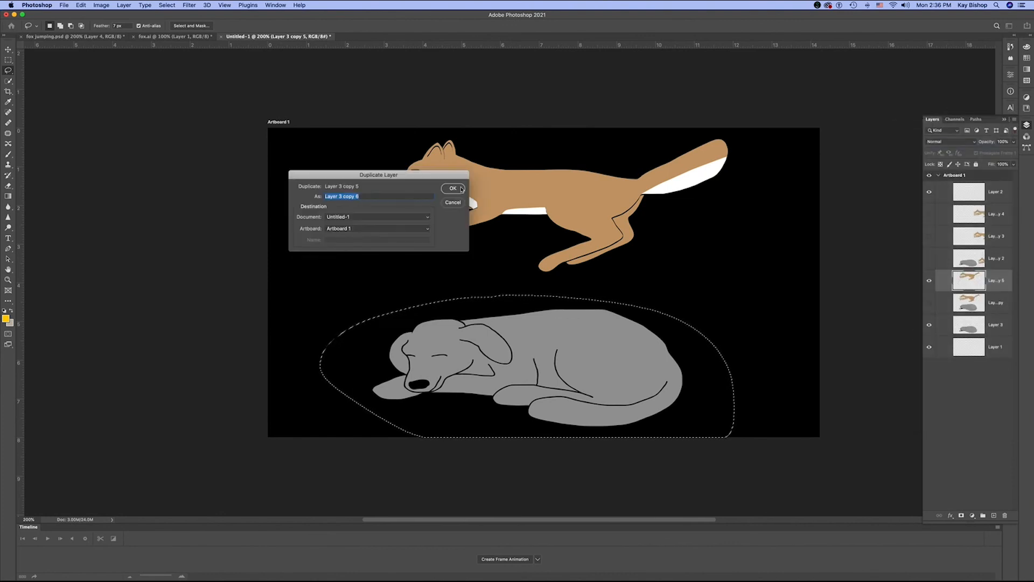
pyautogui.click(461, 189)
pyautogui.moveTo(969, 281); pyautogui.dragTo(967, 213)
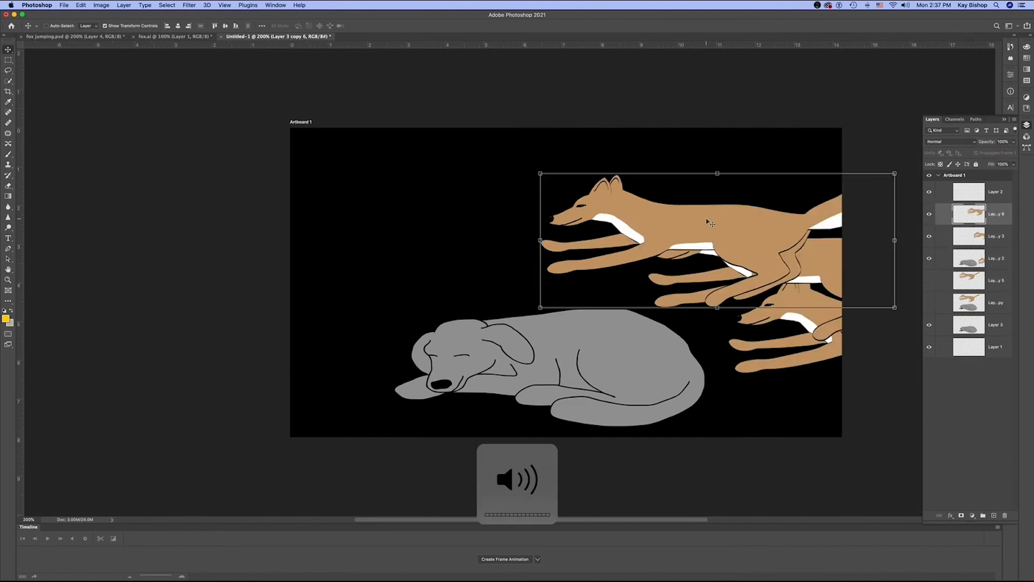
# - Duplicate the fox-only Layer 3 copy 5 within Artboard 1 as Layer 3 copy 7
pyautogui.click(995, 303)
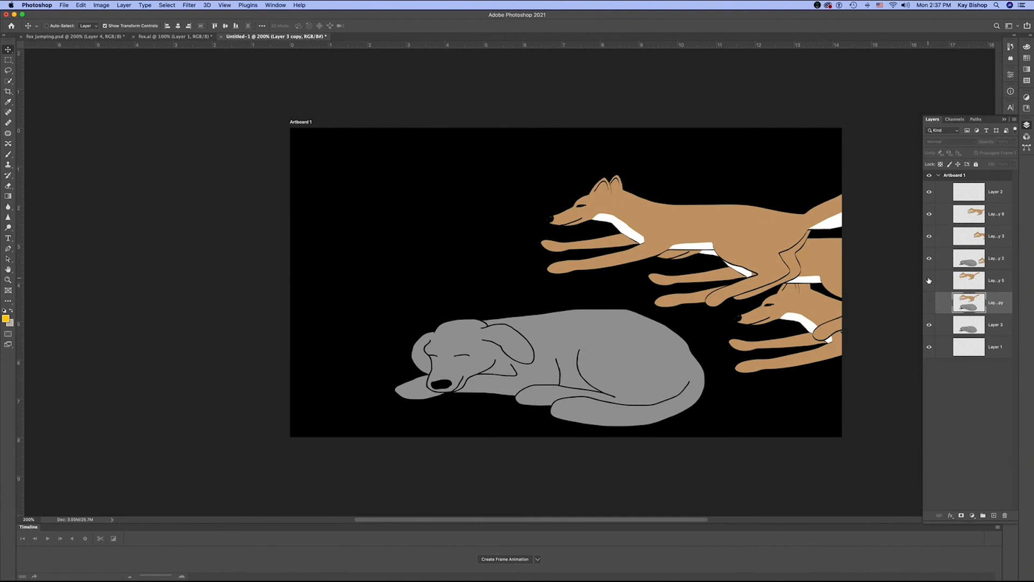
pyautogui.click(969, 280)
pyautogui.click(1014, 121)
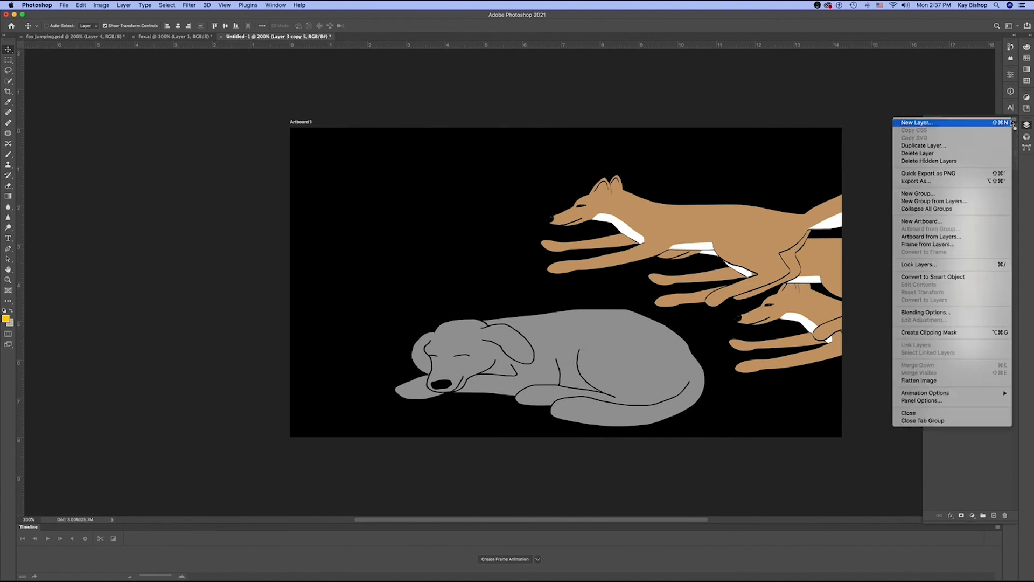
pyautogui.click(994, 145)
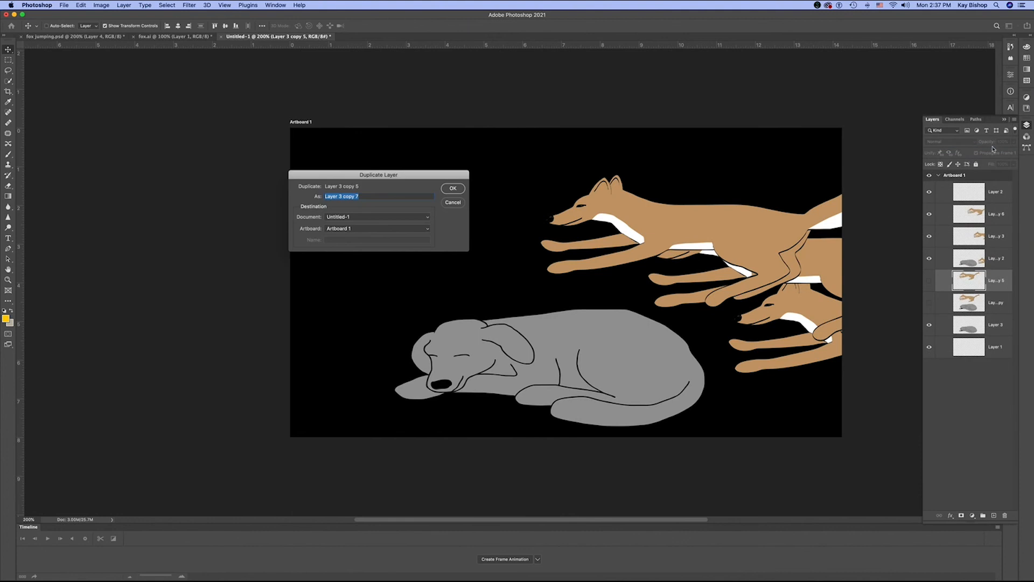
pyautogui.click(451, 188)
# - Bring Layer 3 copy 7 above Layer 3 copy 6, and move its visible fox slightly ahead of and above the Layer 3 copy 6 fox
pyautogui.moveTo(972, 254); pyautogui.dragTo(973, 205)
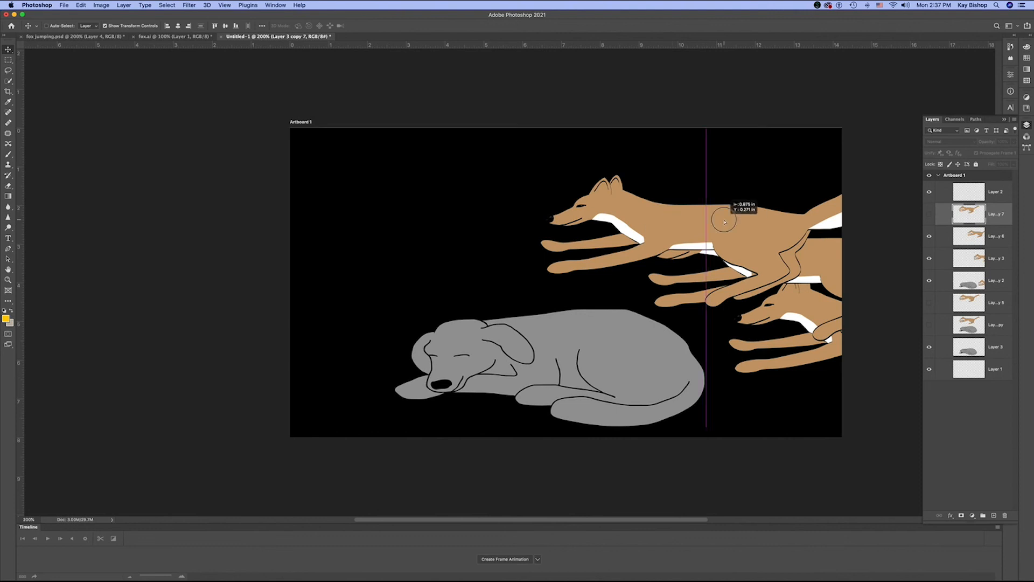
pyautogui.click(929, 214)
pyautogui.moveTo(586, 204); pyautogui.dragTo(728, 227)
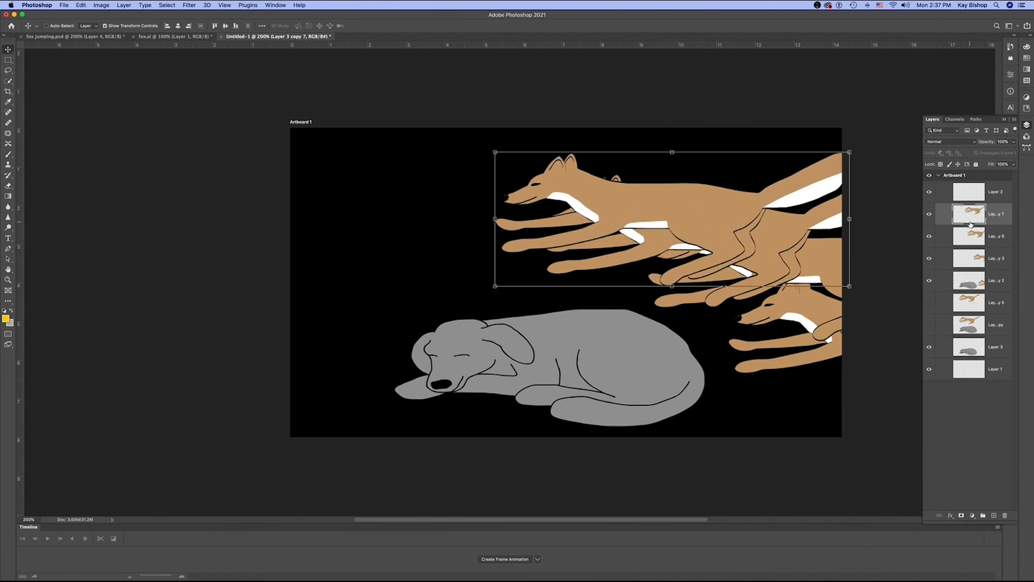
# - Duplicate the fox-only Layer 3 copy 5 as Layer 3 copy 8 and place the duplicate directly above Layer 3 copy 7
pyautogui.click(969, 298)
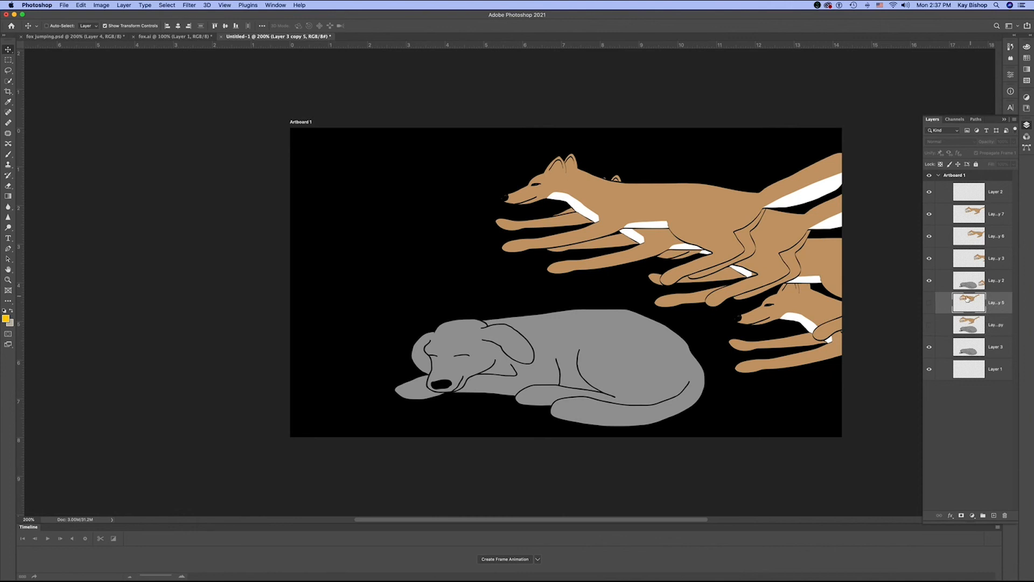
pyautogui.click(1014, 122)
pyautogui.click(932, 147)
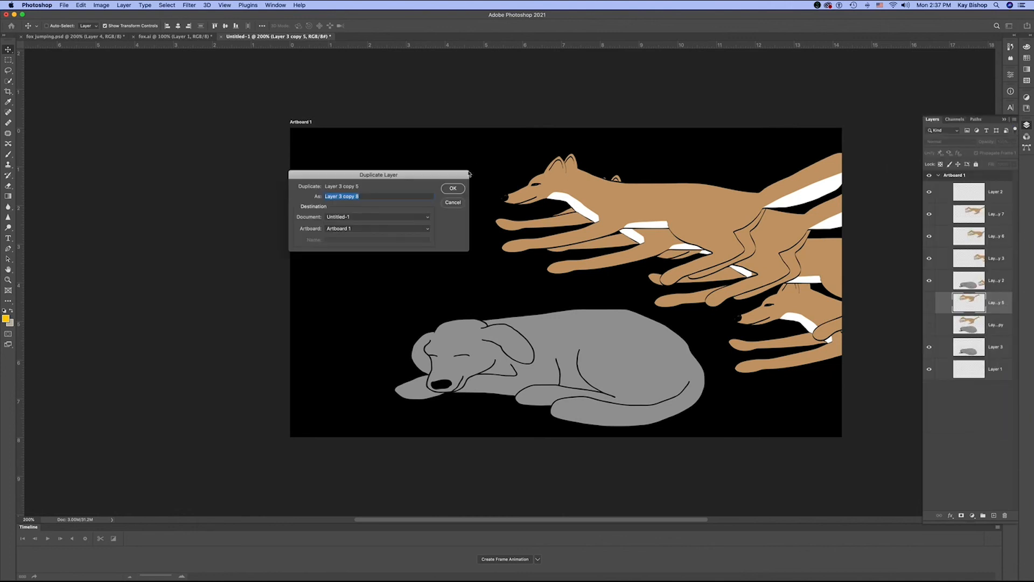
pyautogui.click(453, 189)
pyautogui.moveTo(967, 302); pyautogui.dragTo(974, 206)
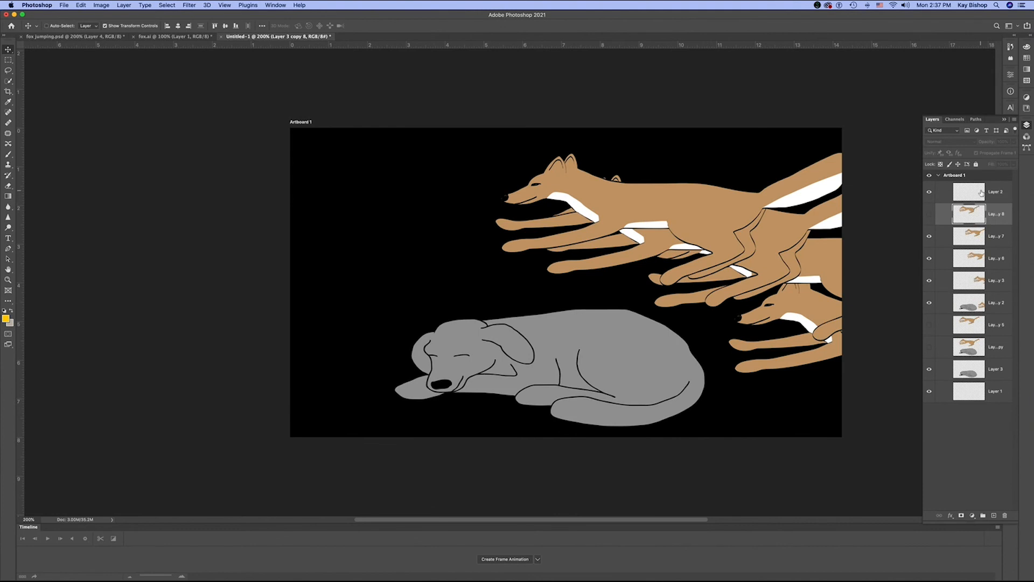
# - Delete the empty Layer 2 at the top of the layer stack
pyautogui.click(981, 194)
pyautogui.click(1005, 516)
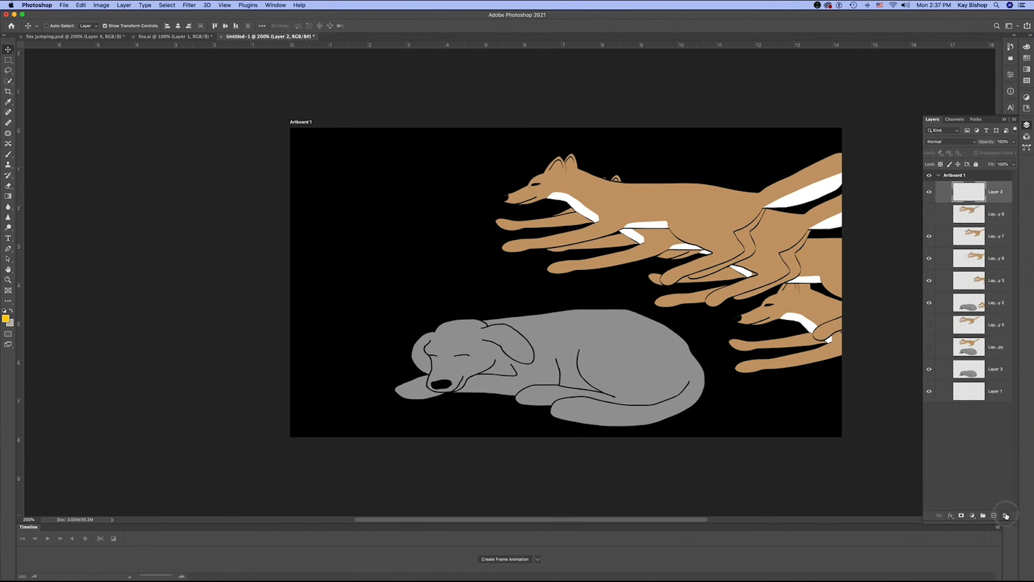
pyautogui.press('Return')
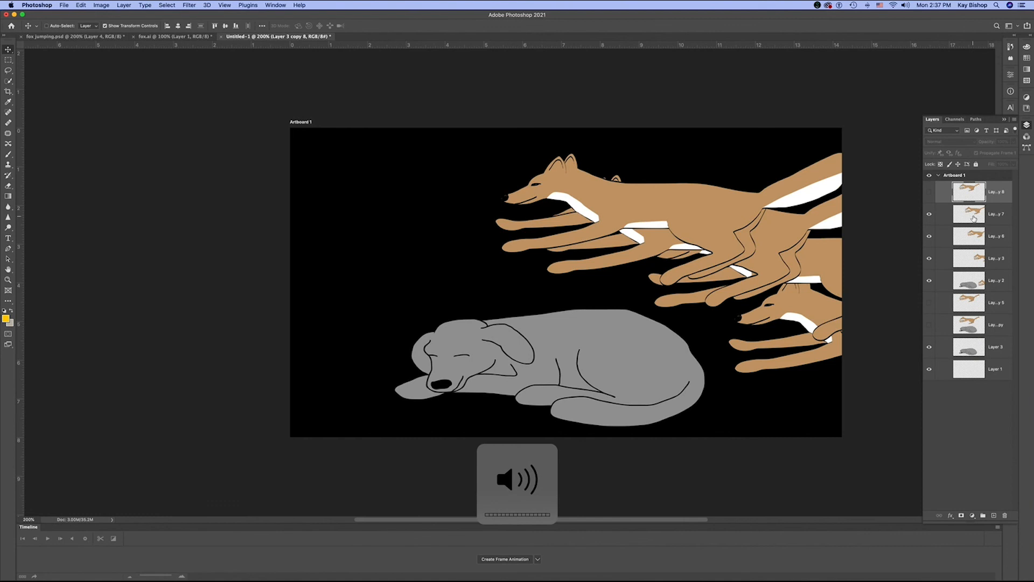
# - Show Layer 3 copy 8 and move its fox slightly forward and down, above the sleeping dog
pyautogui.click(929, 192)
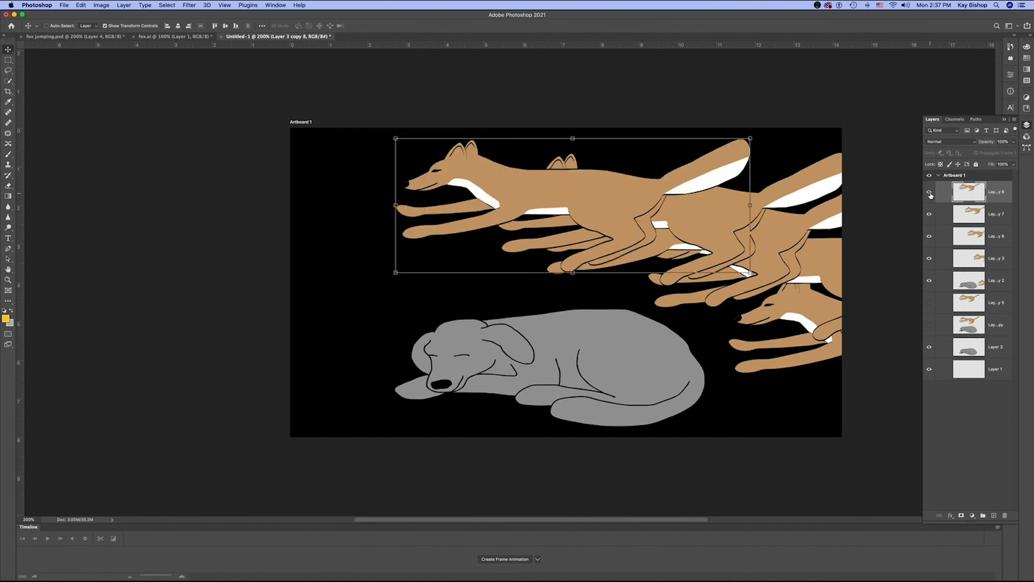
pyautogui.scroll(-1, 565, 198)
pyautogui.moveTo(569, 195); pyautogui.dragTo(536, 178)
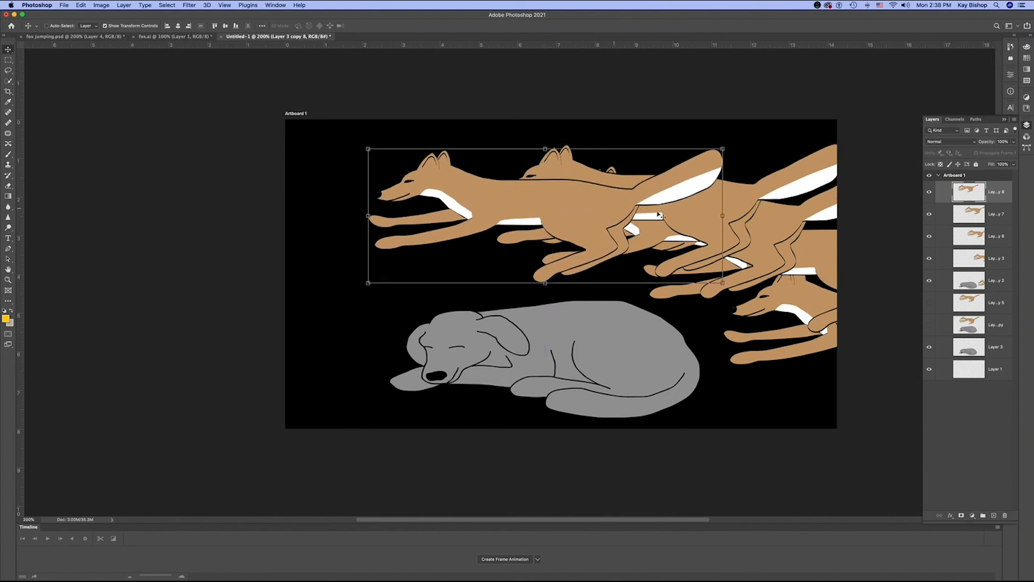
# - Duplicate Layer 3 copy 8 as Layer 3 copy 9 and move the new fox slightly ahead of and below the original
pyautogui.click(1015, 119)
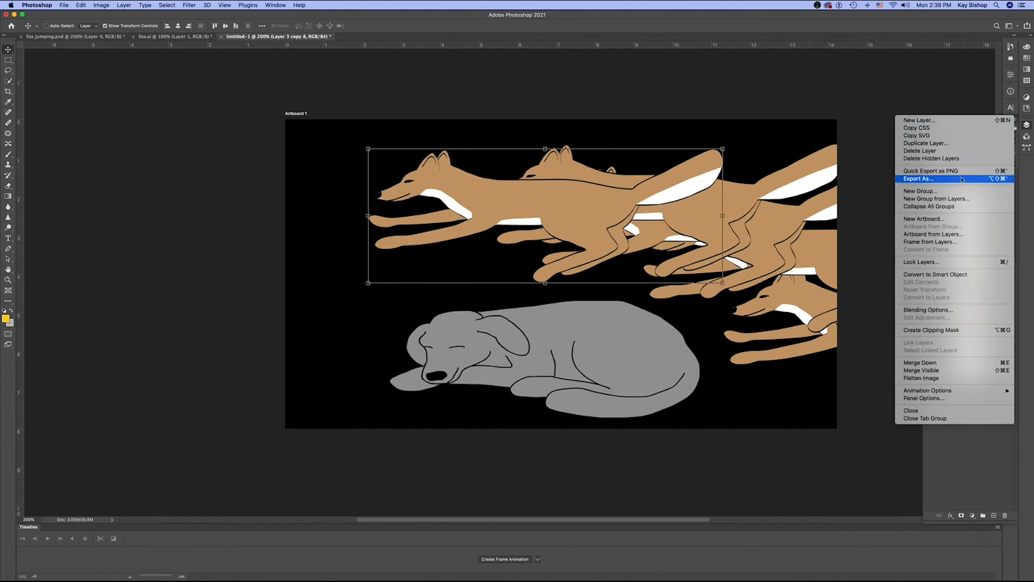
pyautogui.click(963, 144)
pyautogui.click(453, 189)
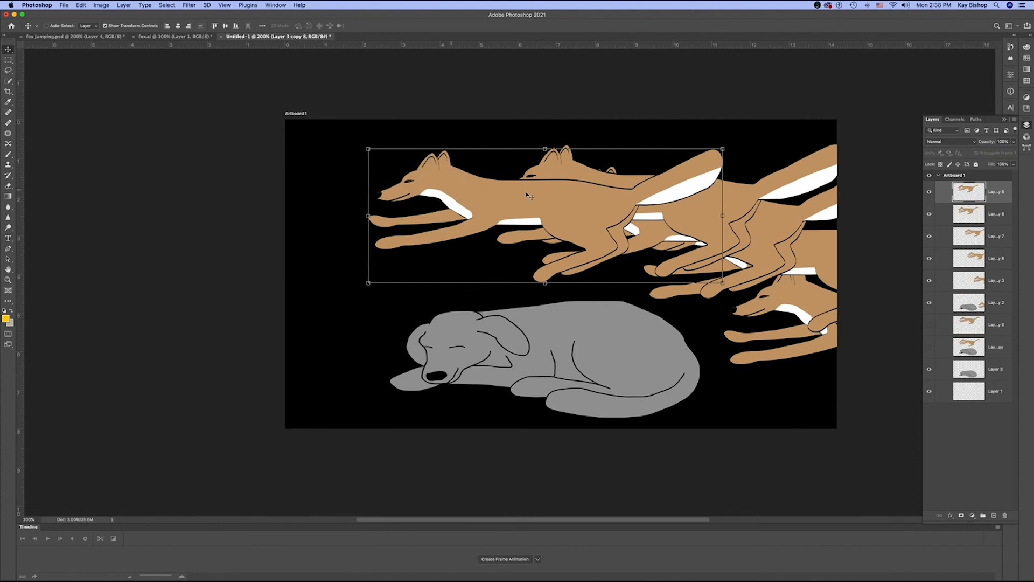
pyautogui.moveTo(516, 204); pyautogui.dragTo(472, 217)
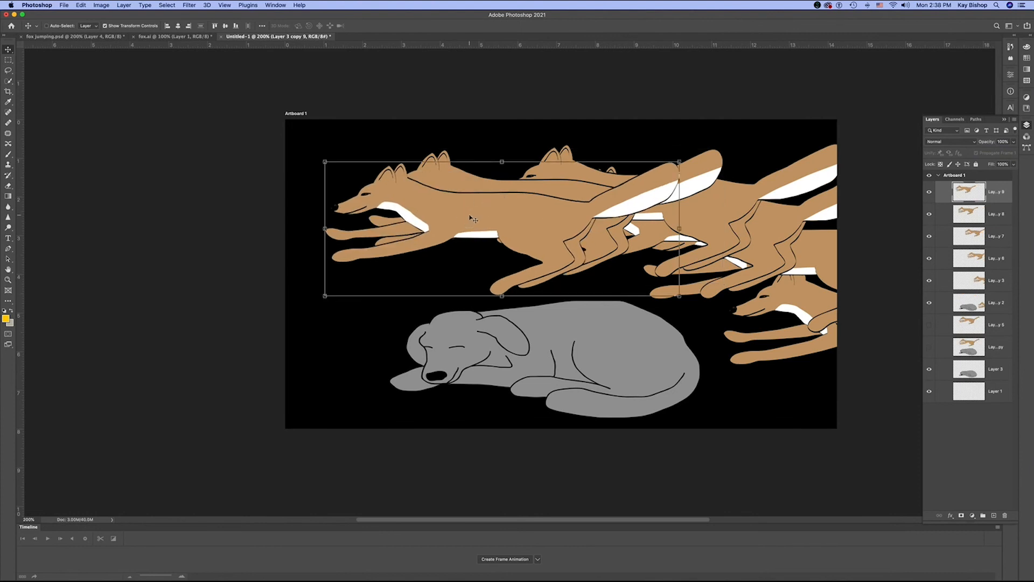
# - Duplicate Layer 3 copy 9 as Layer 3 copy 10 and move its fox forward and down until its nose reaches the artboard's left edge
pyautogui.click(1015, 124)
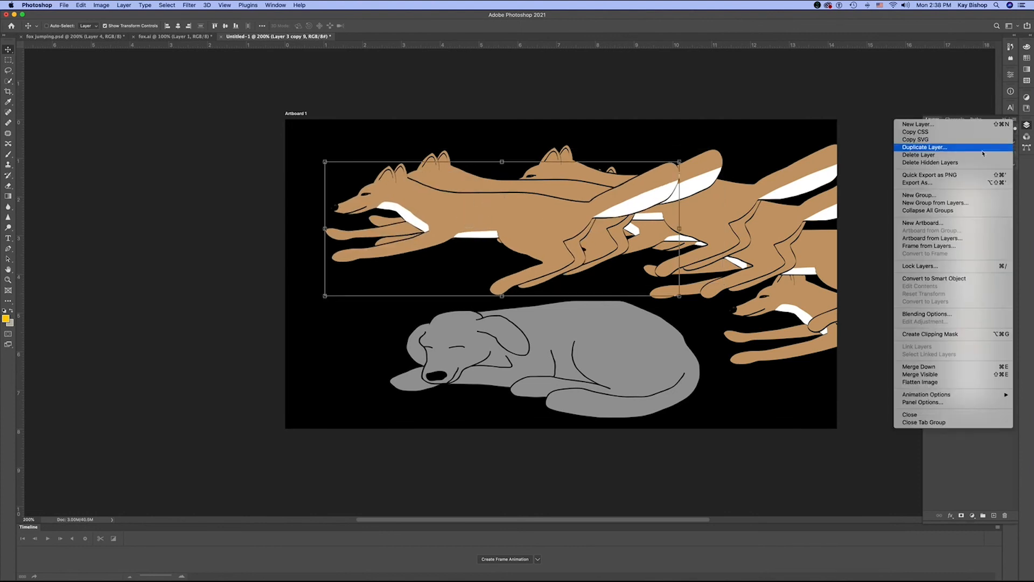
pyautogui.click(924, 147)
pyautogui.click(453, 189)
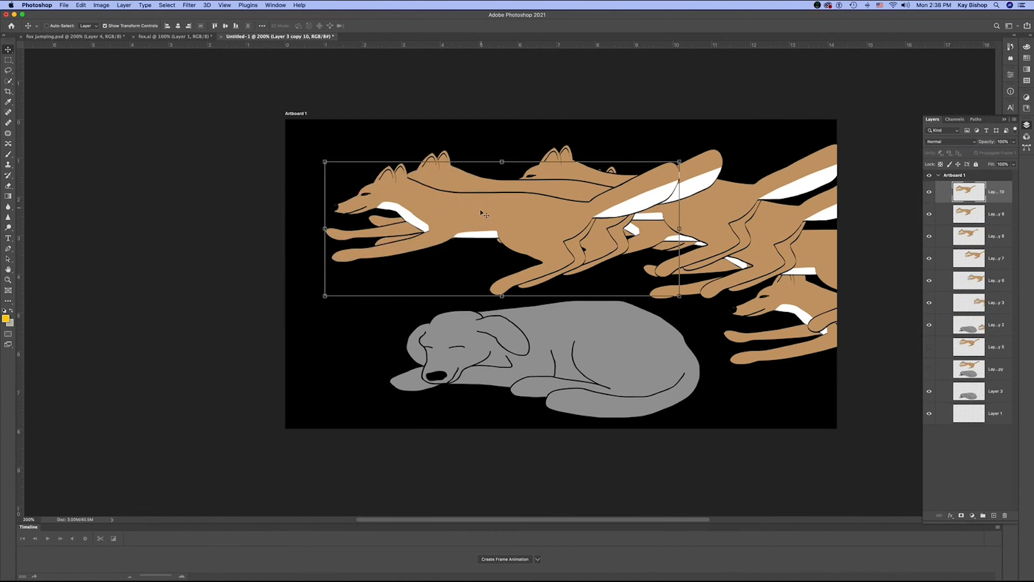
pyautogui.moveTo(482, 214); pyautogui.dragTo(431, 224)
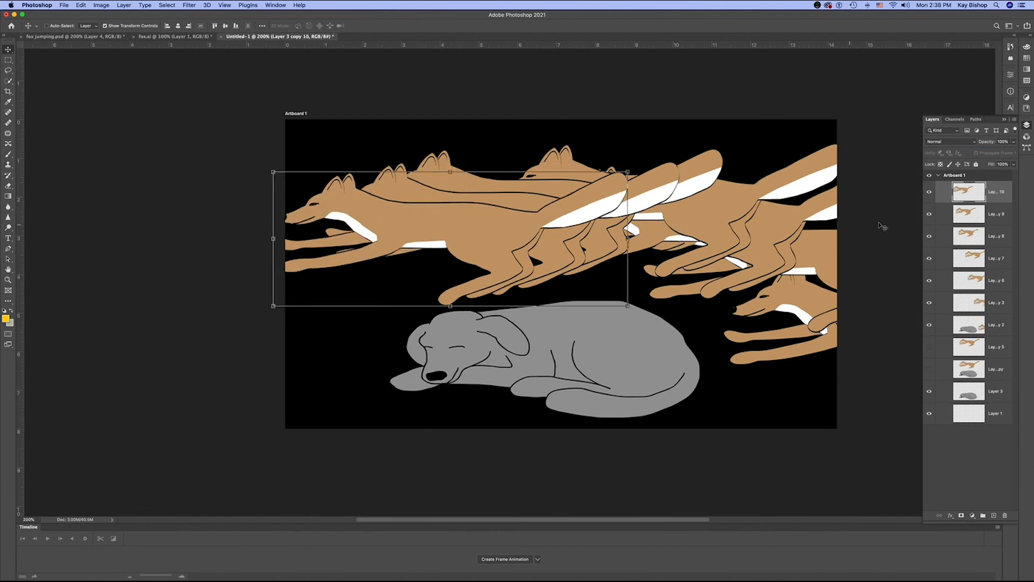
# - Duplicate Layer 3 copy 10 as Layer 3 copy 11 and move its fox forward and down so its head leaves the artboard
pyautogui.click(1015, 124)
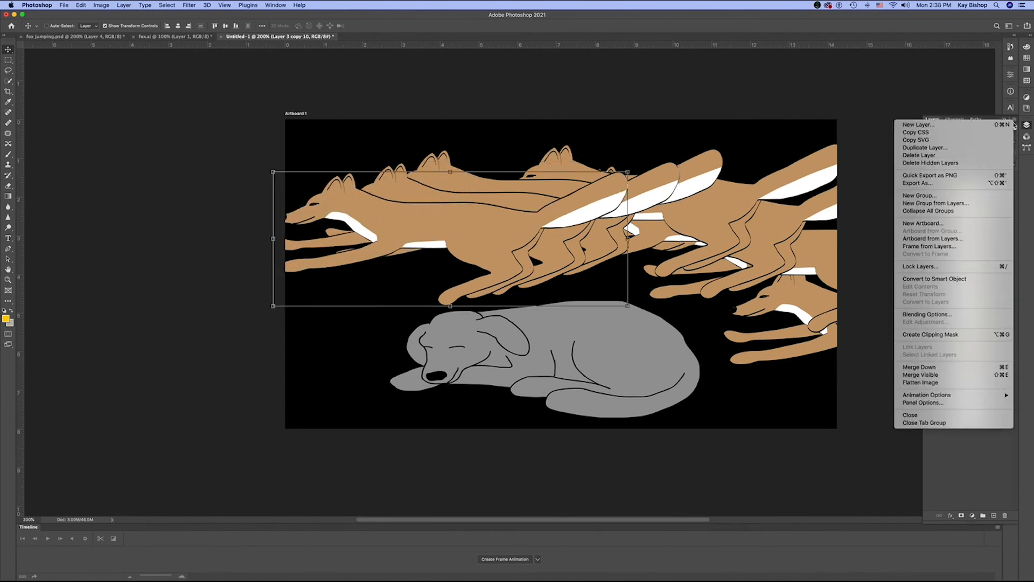
pyautogui.click(995, 148)
pyautogui.click(453, 188)
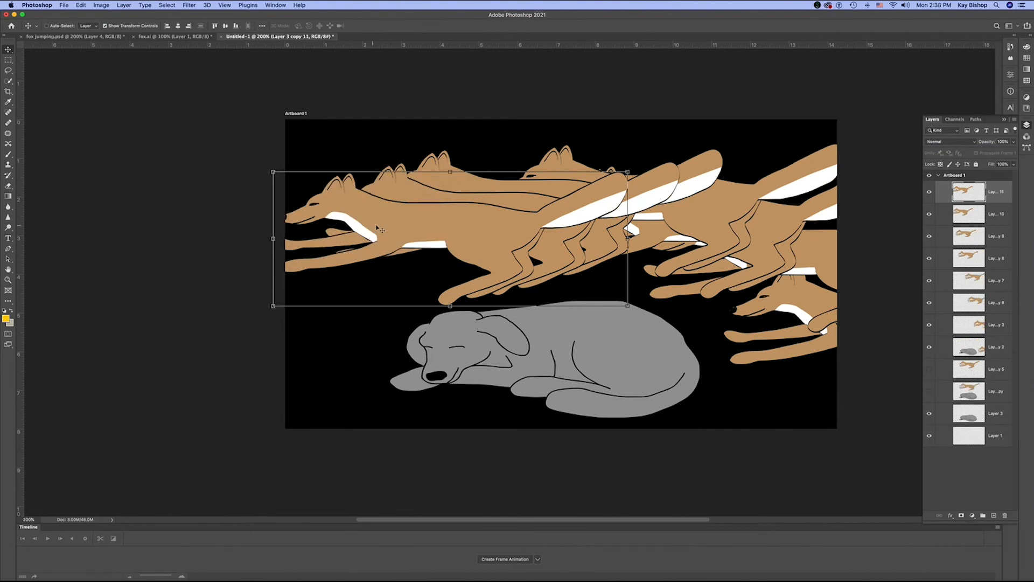
pyautogui.moveTo(391, 227); pyautogui.dragTo(313, 252)
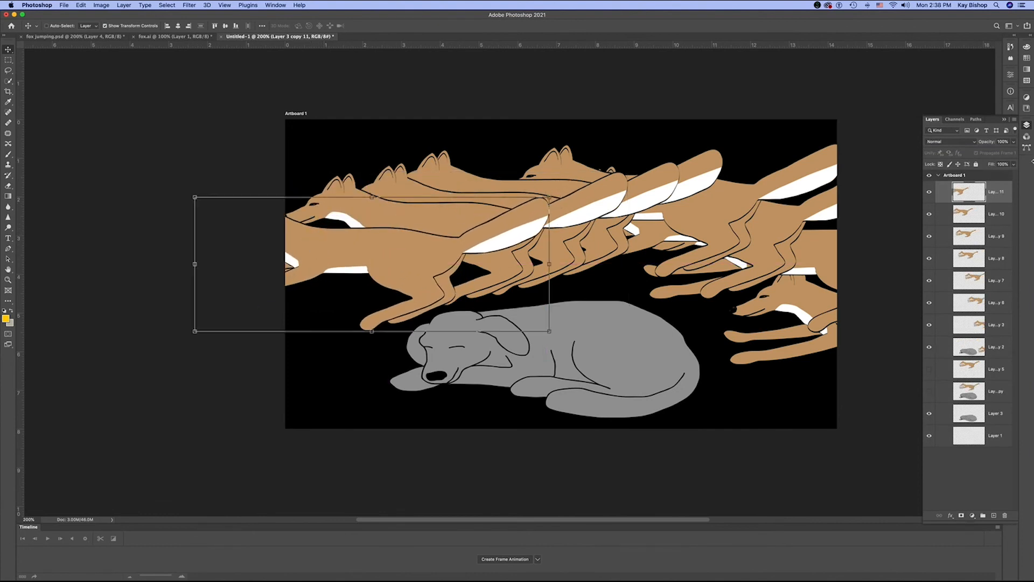
# - Duplicate Layer 3 copy 11 as Layer 3 copy 12 and move its fox further down and off the artboard, leaving only its rear half inside
pyautogui.click(1014, 119)
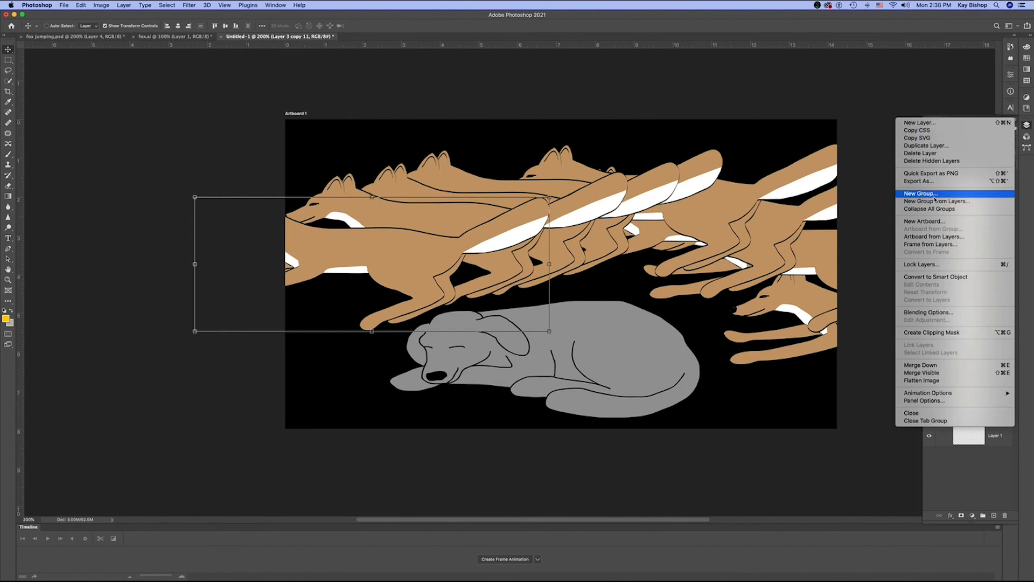
pyautogui.click(868, 218)
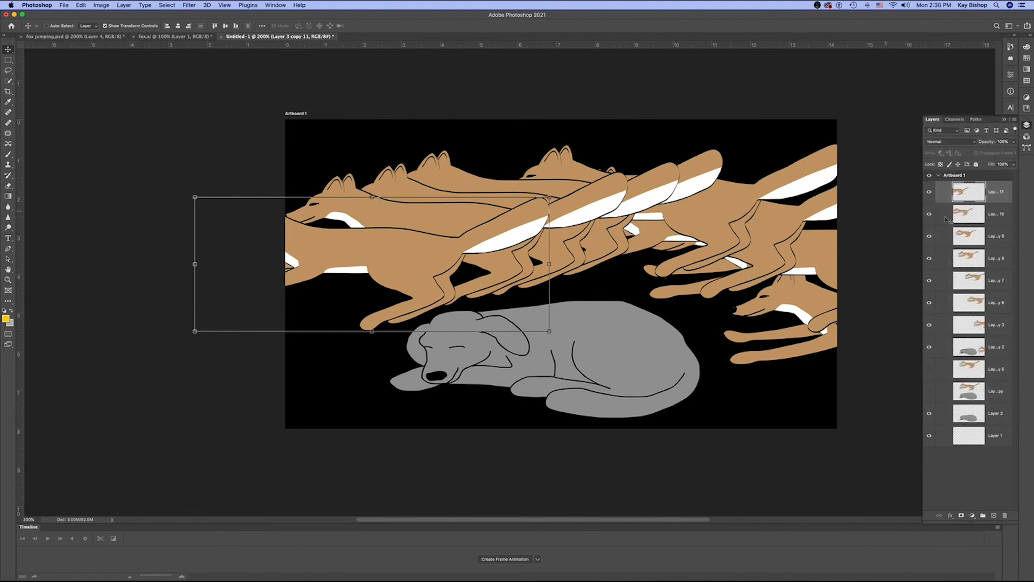
pyautogui.click(1015, 122)
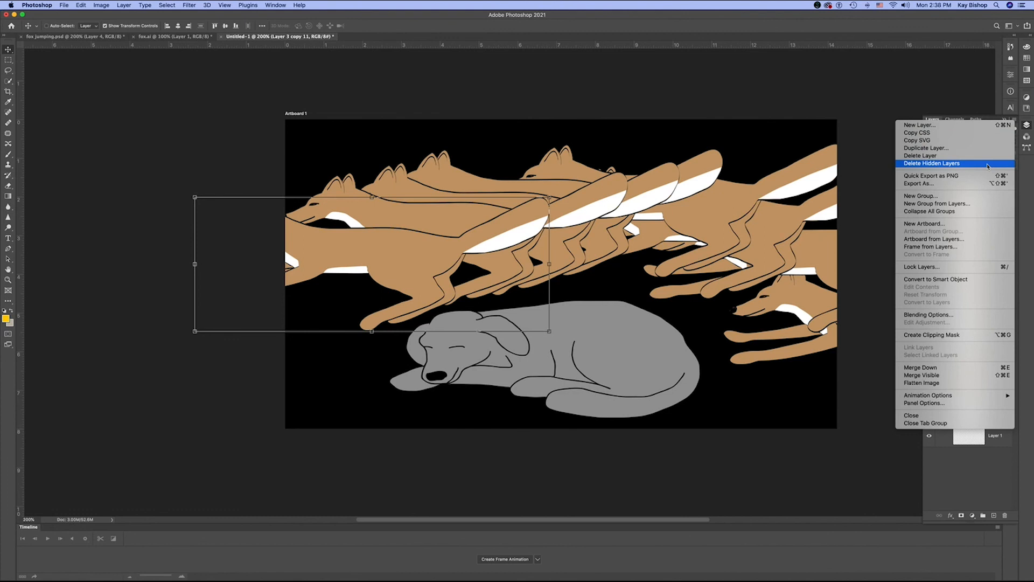
pyautogui.click(986, 148)
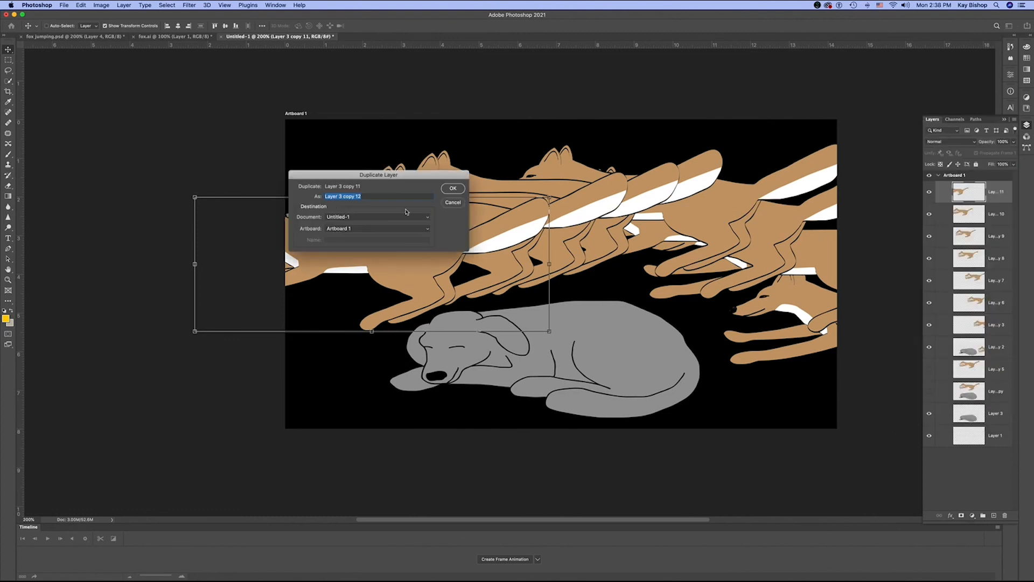
pyautogui.press('Return')
pyautogui.moveTo(403, 264); pyautogui.dragTo(343, 298)
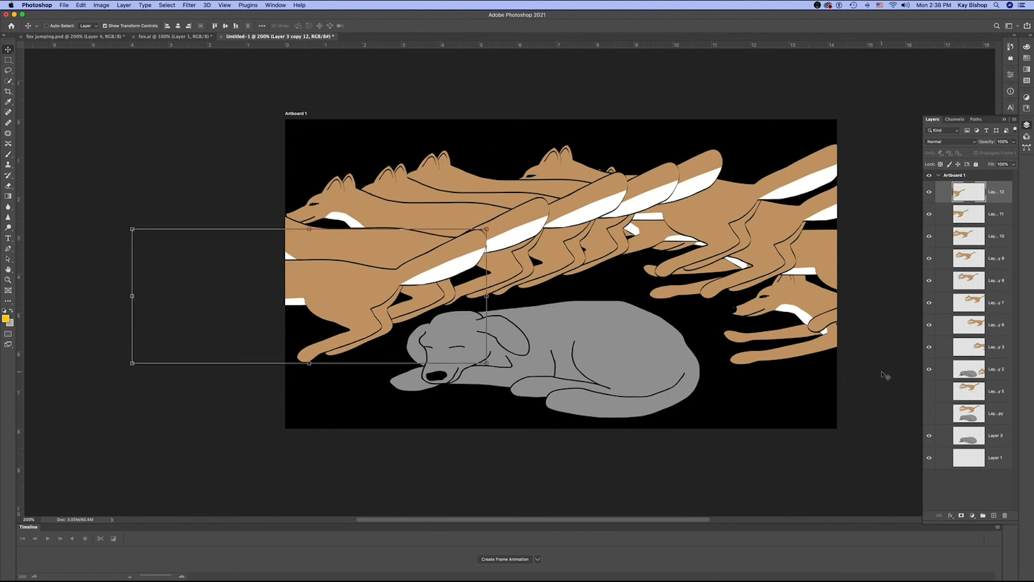
# - Hide every visible fox layer from Layer 3 copy 12 down to Layer 3 copy 2, leaving only the dog showing
pyautogui.press('XF86AudioRaiseVolume')
pyautogui.click(978, 503)
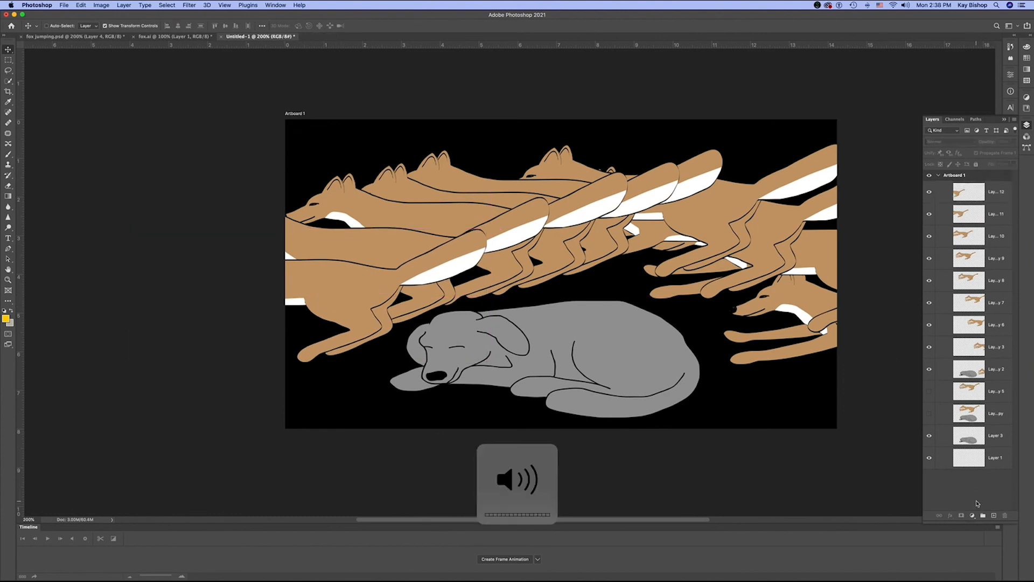
pyautogui.click(929, 192)
pyautogui.click(930, 214)
pyautogui.click(929, 236)
pyautogui.click(930, 258)
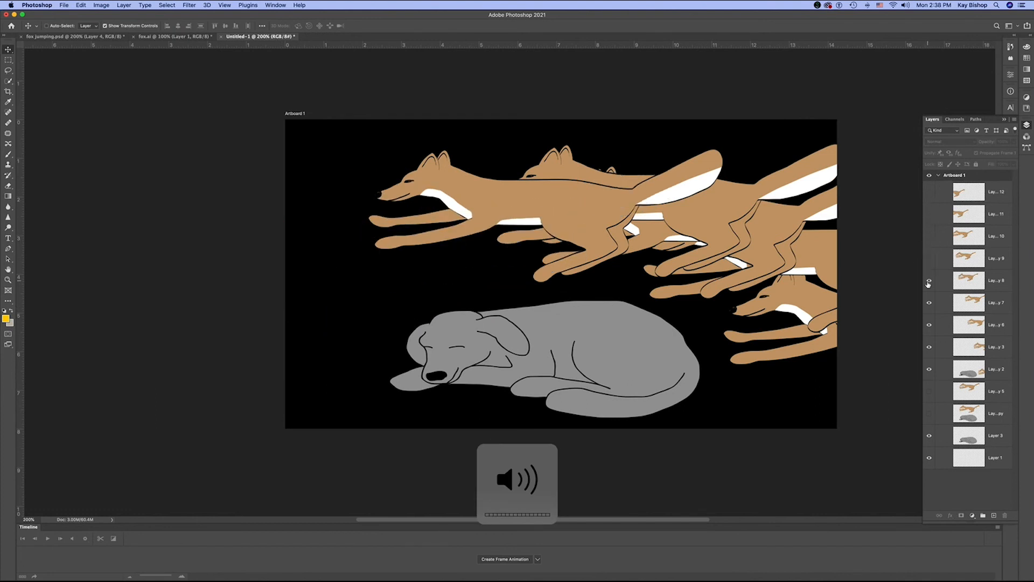
pyautogui.click(929, 280)
pyautogui.click(929, 303)
pyautogui.click(929, 324)
pyautogui.click(930, 347)
pyautogui.click(929, 369)
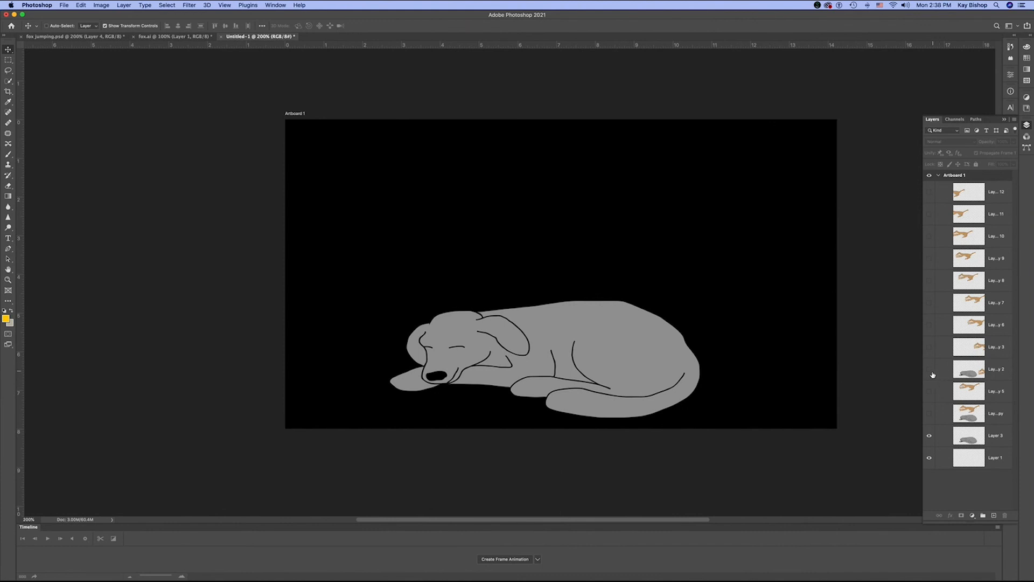
# - Preview the leap by showing and hiding each fox layer in turn, from Layer 3 copy 2 up to Layer 3 copy 12
pyautogui.click(929, 369)
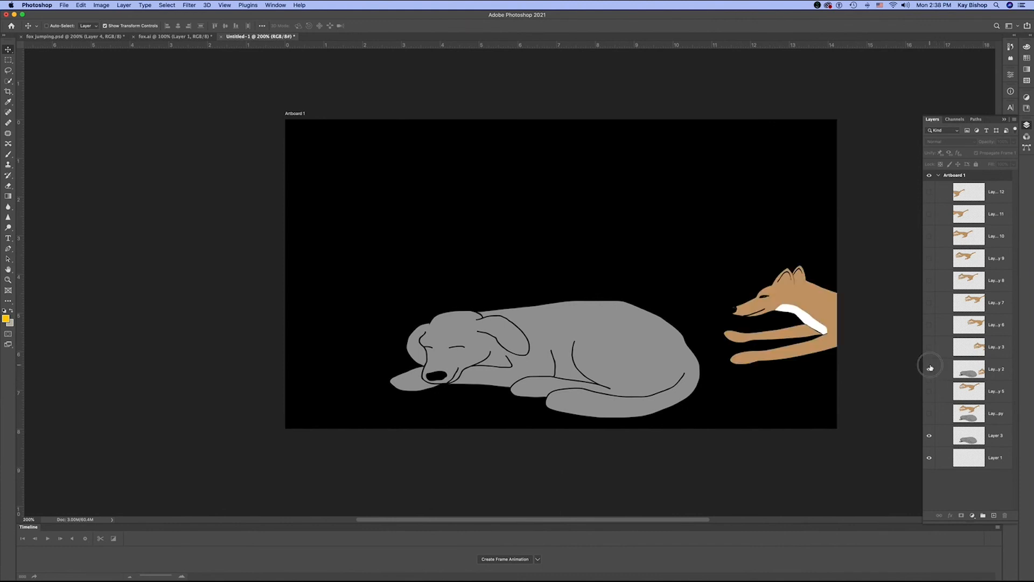
pyautogui.click(929, 369)
pyautogui.click(929, 348)
pyautogui.click(929, 347)
pyautogui.click(929, 325)
pyautogui.click(929, 325)
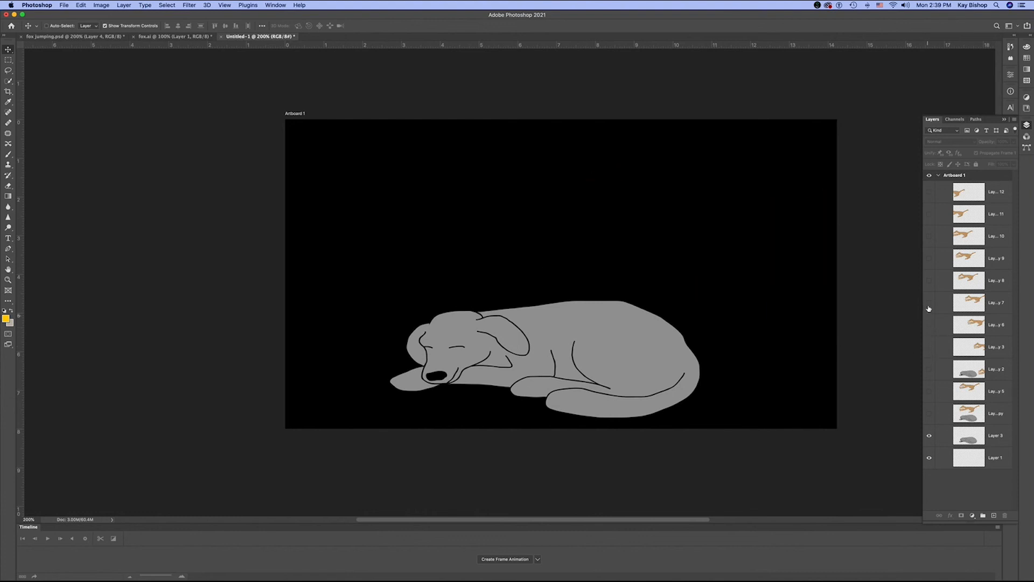
pyautogui.click(929, 302)
pyautogui.click(929, 303)
pyautogui.click(929, 280)
pyautogui.click(929, 280)
pyautogui.click(929, 258)
pyautogui.click(929, 259)
pyautogui.click(930, 236)
pyautogui.click(929, 237)
pyautogui.click(929, 214)
pyautogui.click(930, 214)
pyautogui.click(930, 192)
pyautogui.click(930, 192)
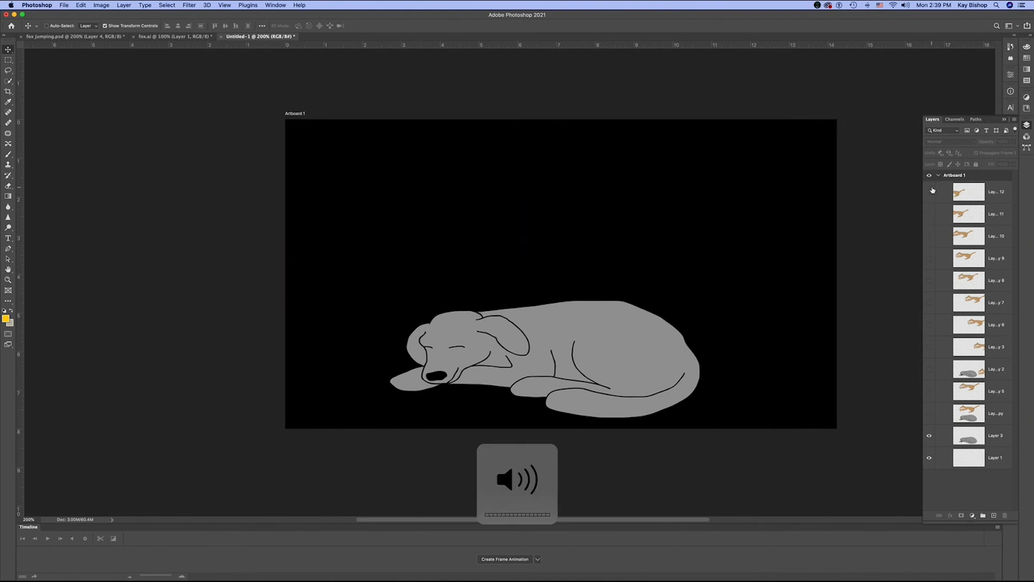
# - Delete the unneeded layers Layer 3 copy 5, Layer 3 copy and Layer 1, and leave no layer selected
pyautogui.click(982, 415)
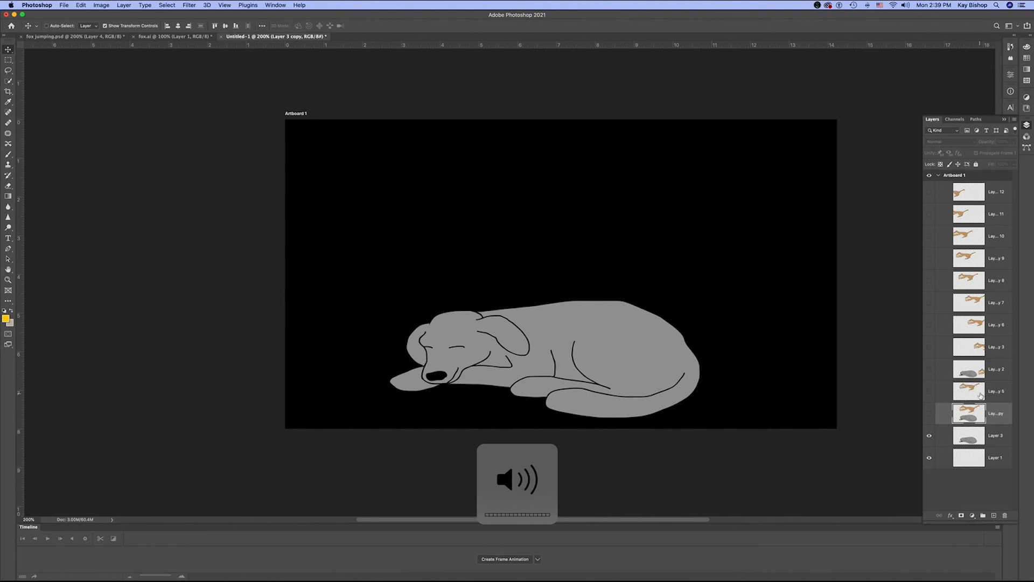
pyautogui.click(980, 396)
pyautogui.click(1005, 516)
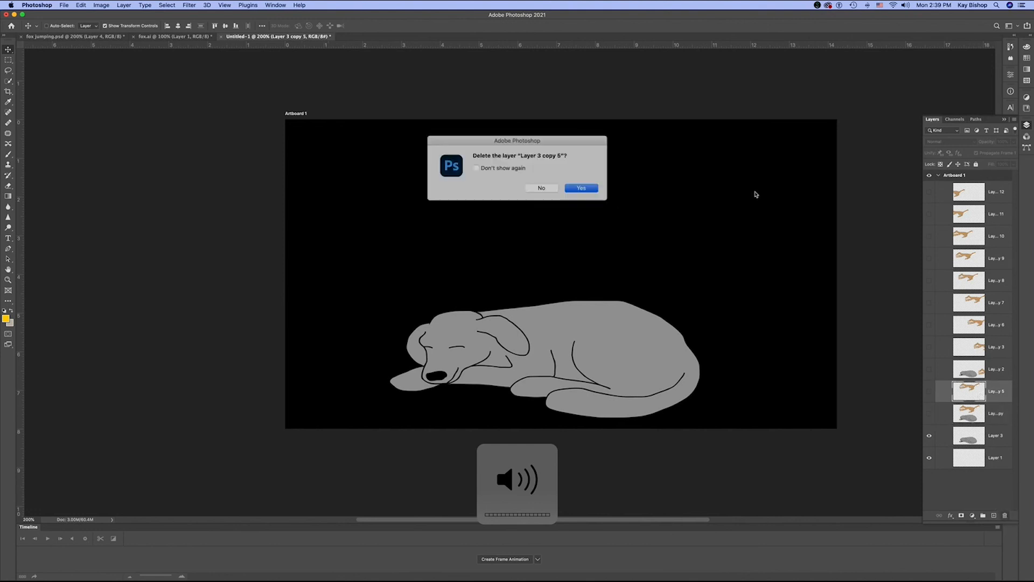
pyautogui.click(581, 188)
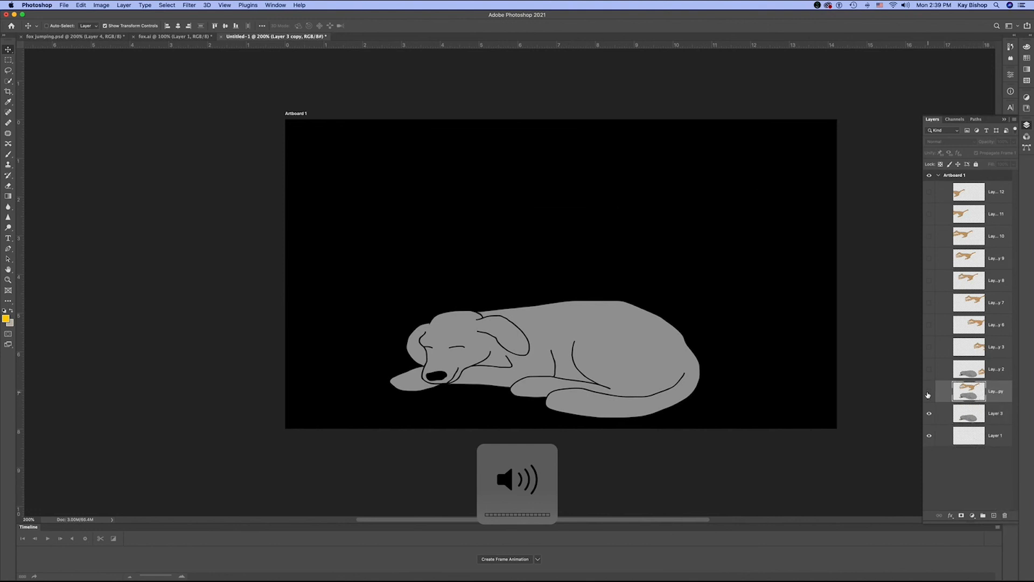
pyautogui.press('Delete')
pyautogui.click(581, 189)
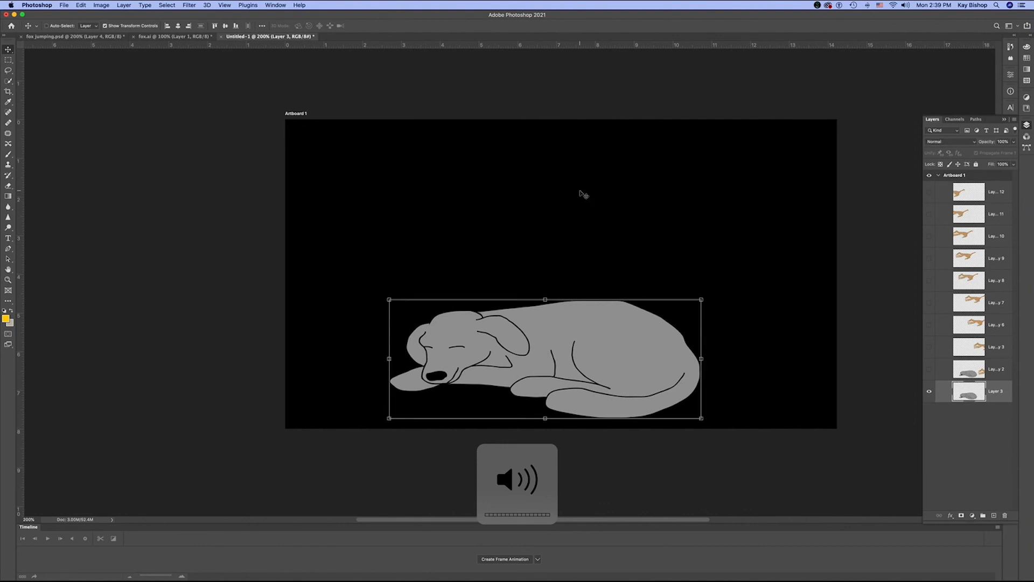
pyautogui.click(964, 451)
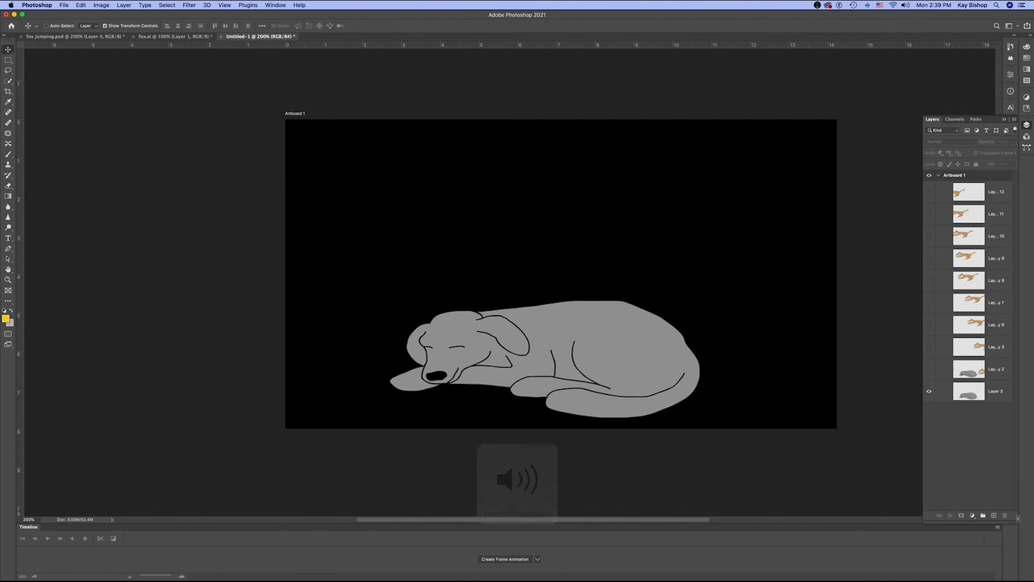
# - Create a frame animation in the timeline, make its frames from the layers, and play it through
pyautogui.press('XF86AudioRaiseVolume')
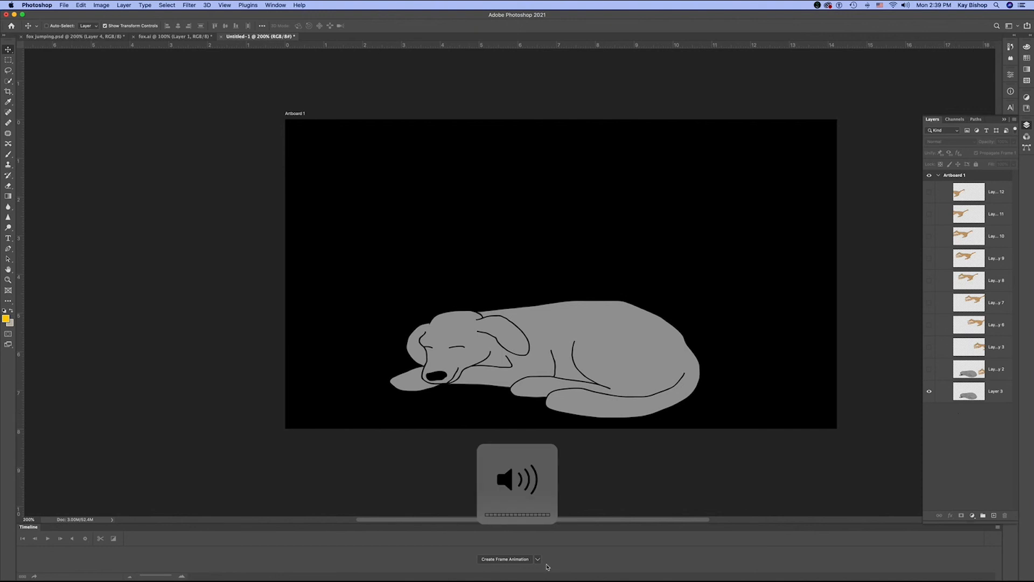
pyautogui.click(504, 559)
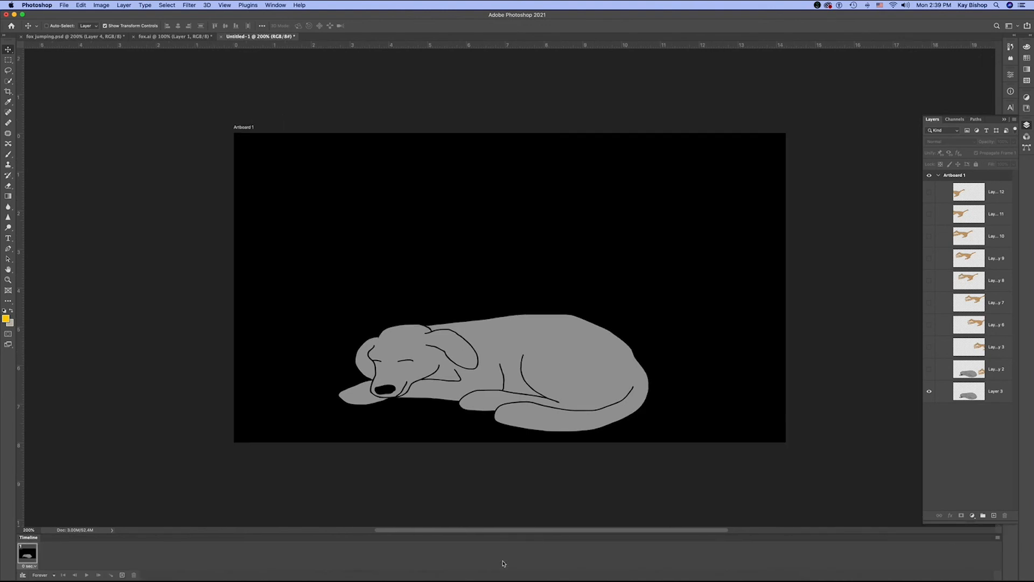
pyautogui.click(998, 537)
pyautogui.press('XF86AudioRaiseVolume')
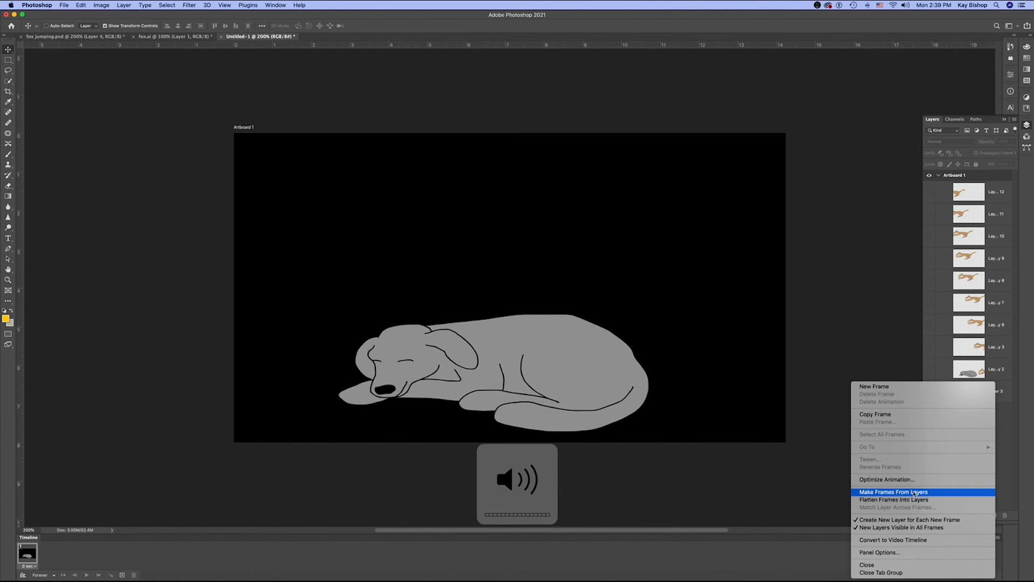
pyautogui.click(883, 492)
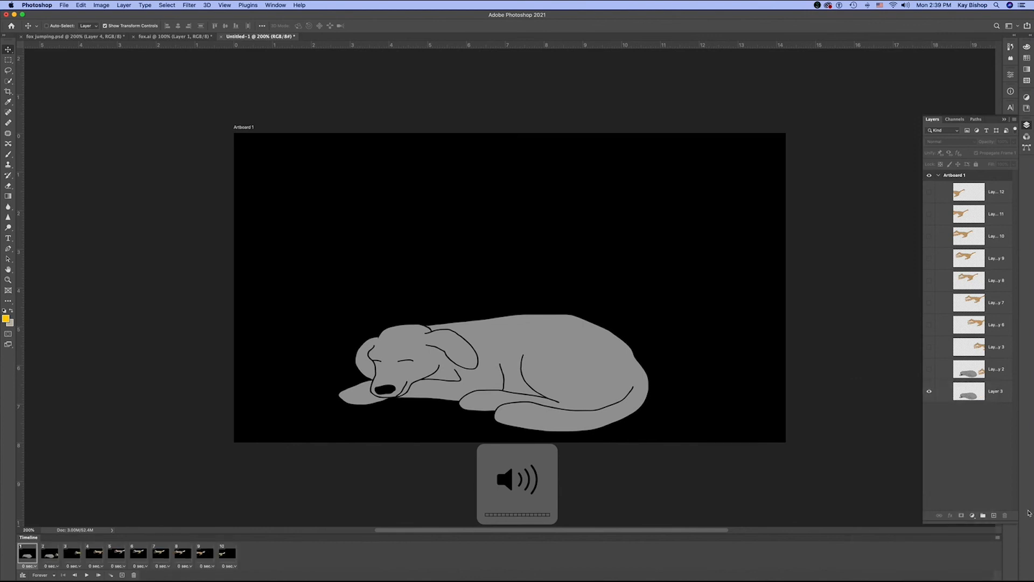
pyautogui.click(87, 576)
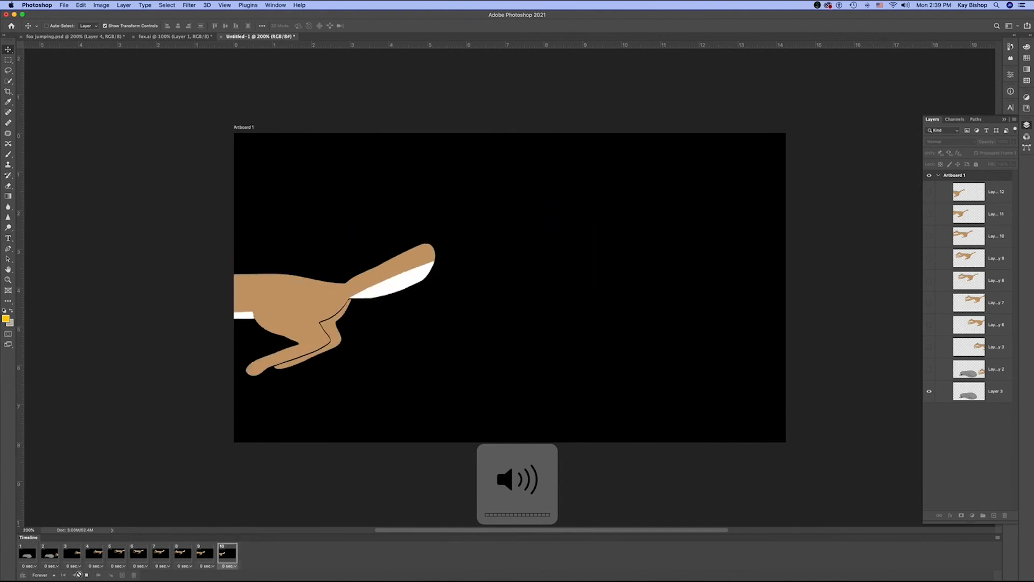
pyautogui.click(87, 575)
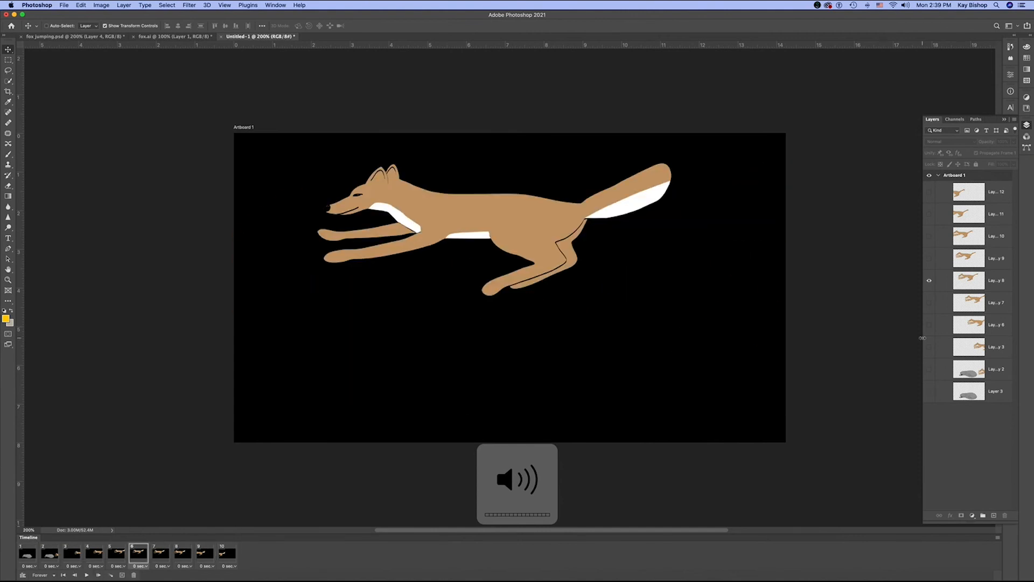
# - Show the dog in frame 6 and paste a copy of it as Layer 4 above Layer 3 copy 3
pyautogui.click(978, 397)
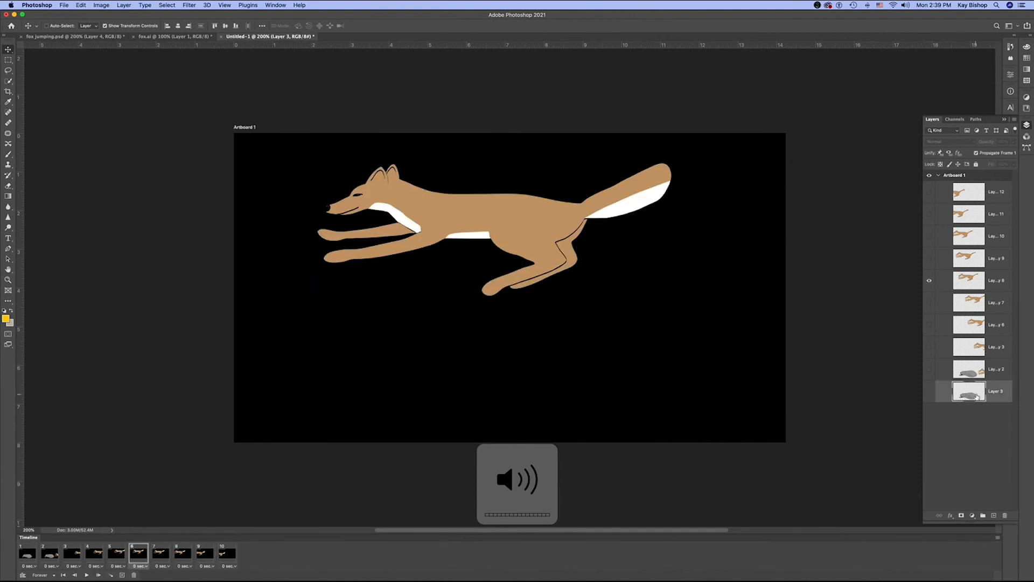
pyautogui.click(930, 392)
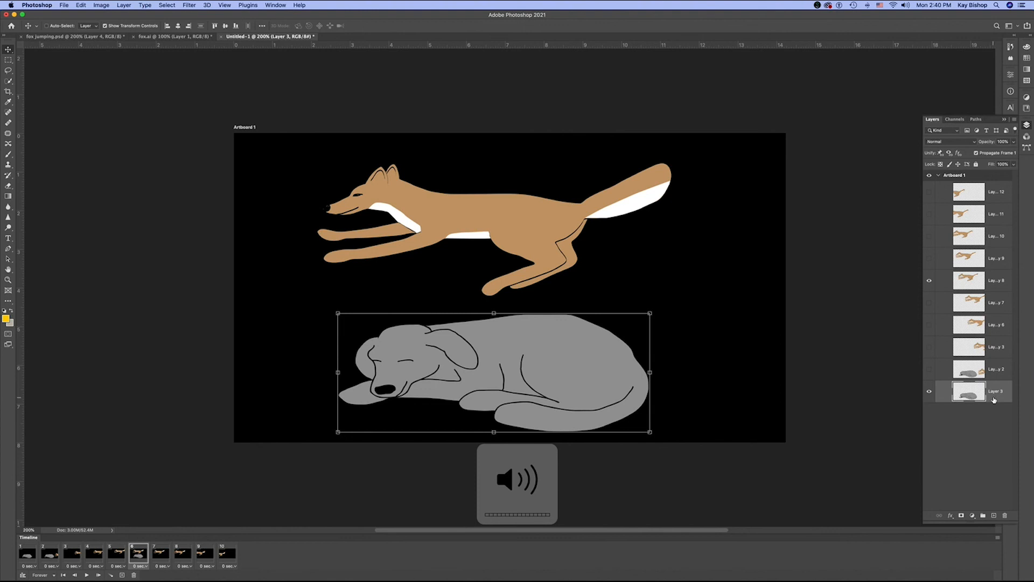
pyautogui.click(953, 352)
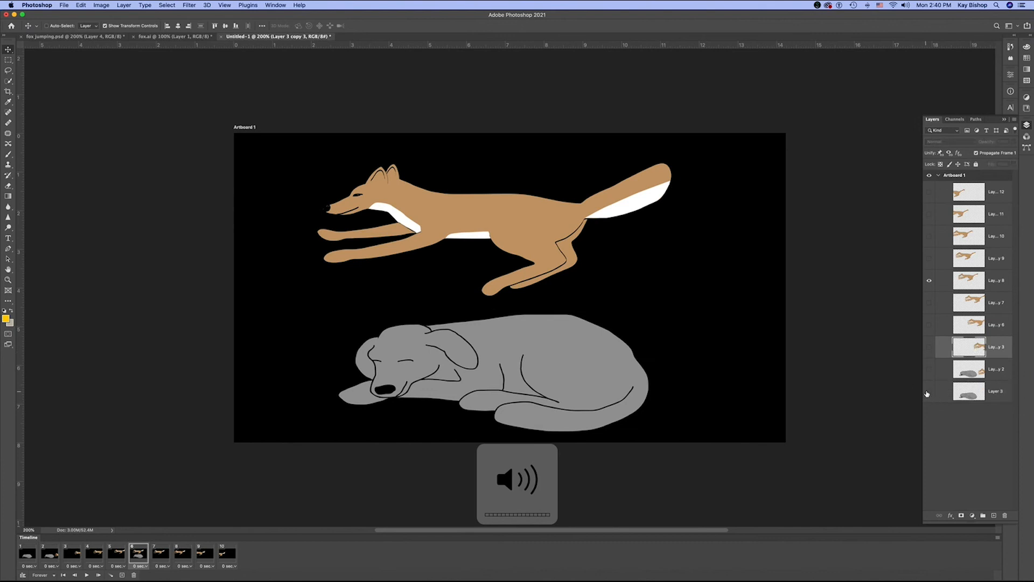
pyautogui.click(927, 393)
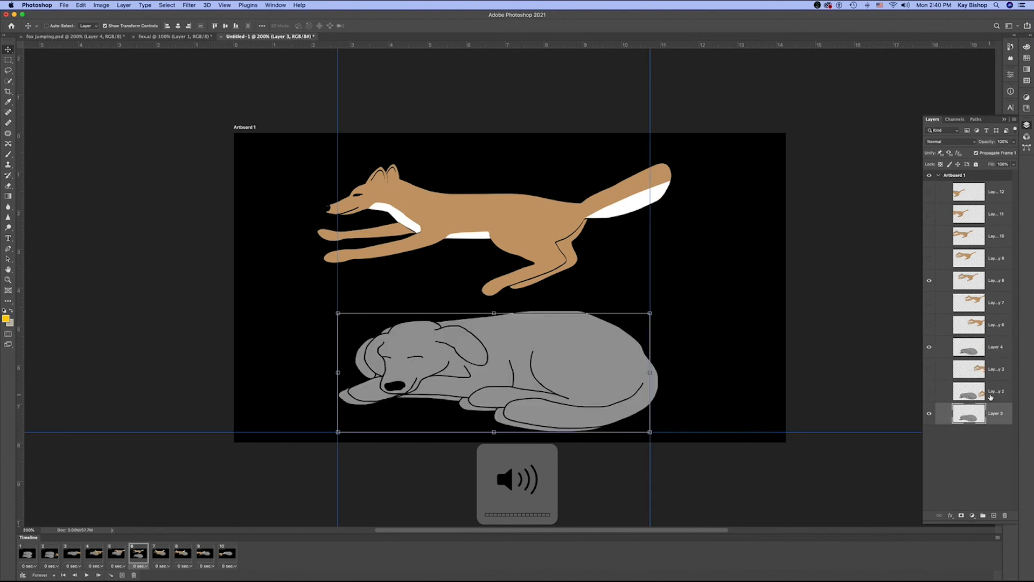
# - Show the fox of Layer 3 copy 3 and duplicate the dog on Layer 4 as Layer 4 copy
pyautogui.click(996, 396)
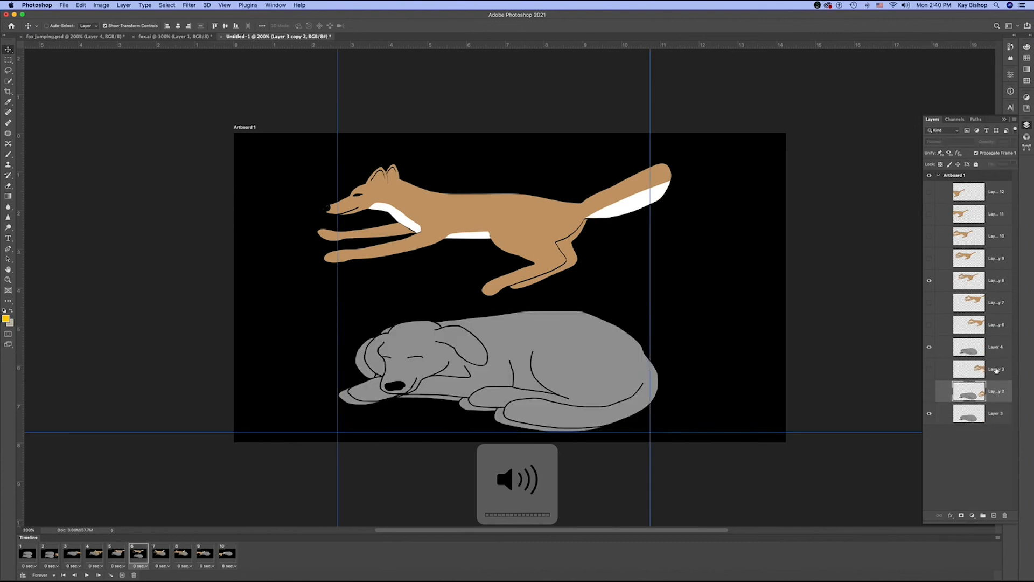
pyautogui.click(981, 353)
pyautogui.click(984, 372)
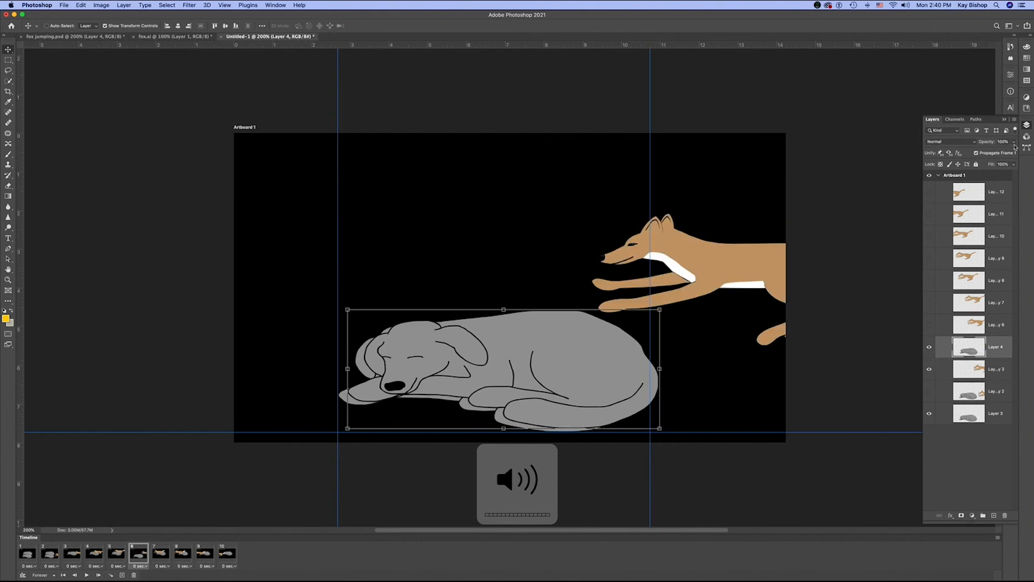
pyautogui.click(1015, 121)
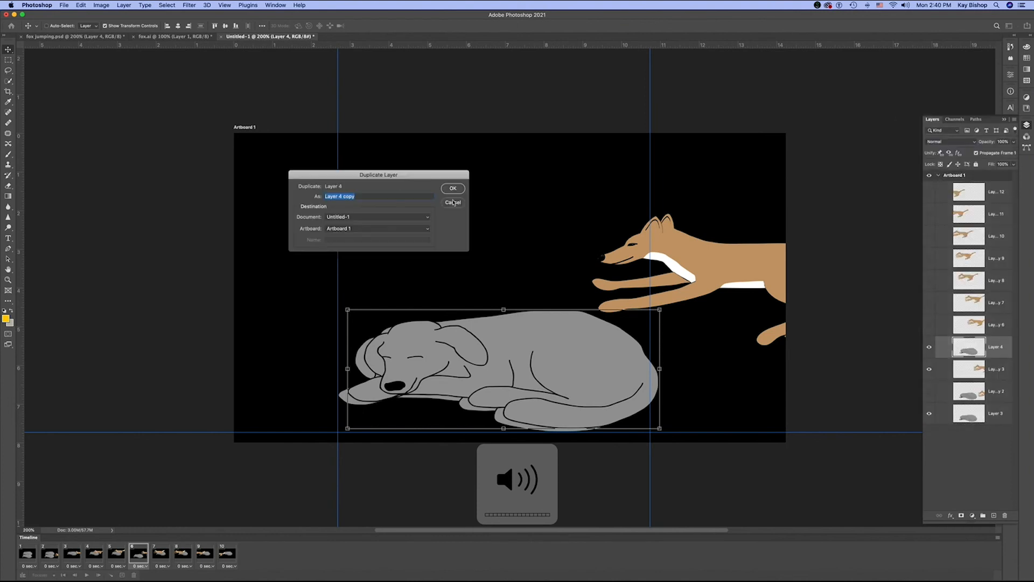
pyautogui.click(453, 188)
# - Select Layer 4 together with the fox on Layer 3 copy 3 and merge them
pyautogui.click(987, 371)
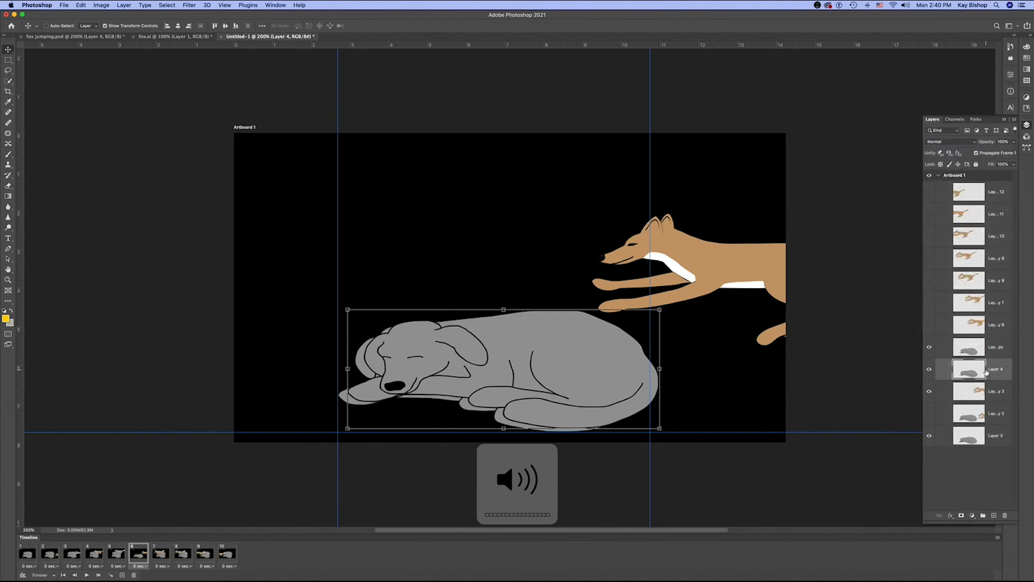
pyautogui.keyDown('shift'); pyautogui.click(993, 398); pyautogui.keyUp('shift')
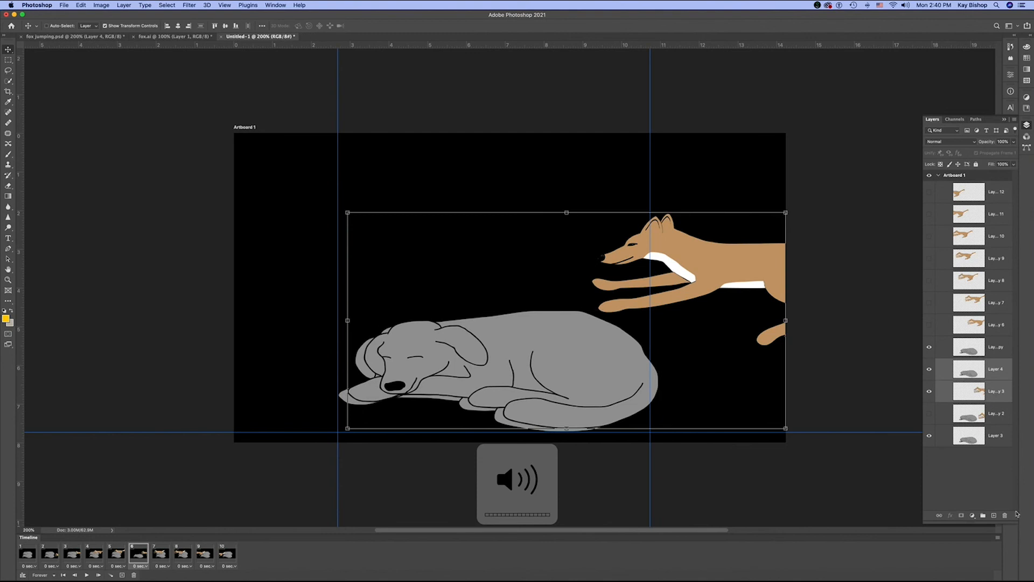
pyautogui.click(1015, 119)
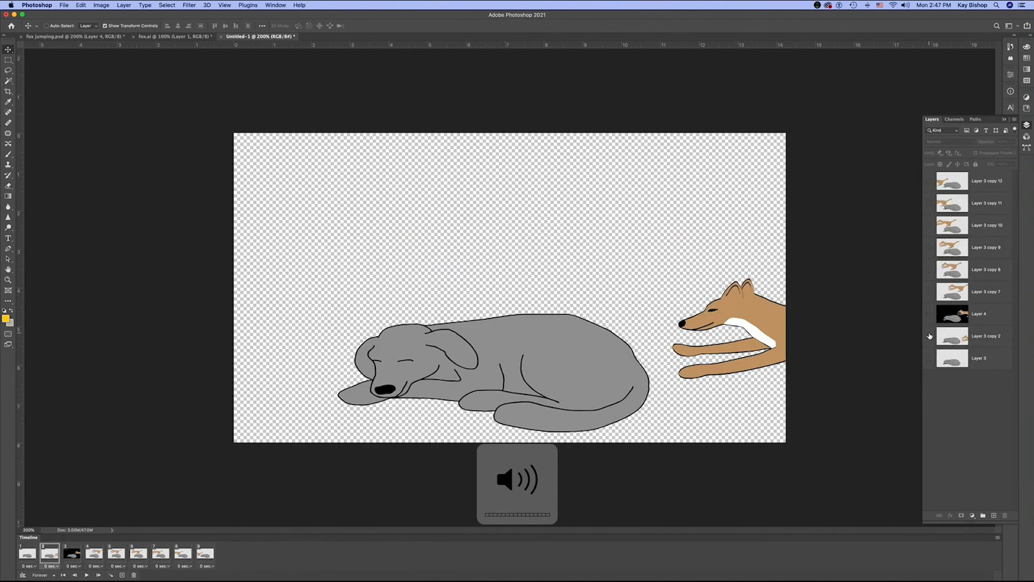
pyautogui.click(930, 336)
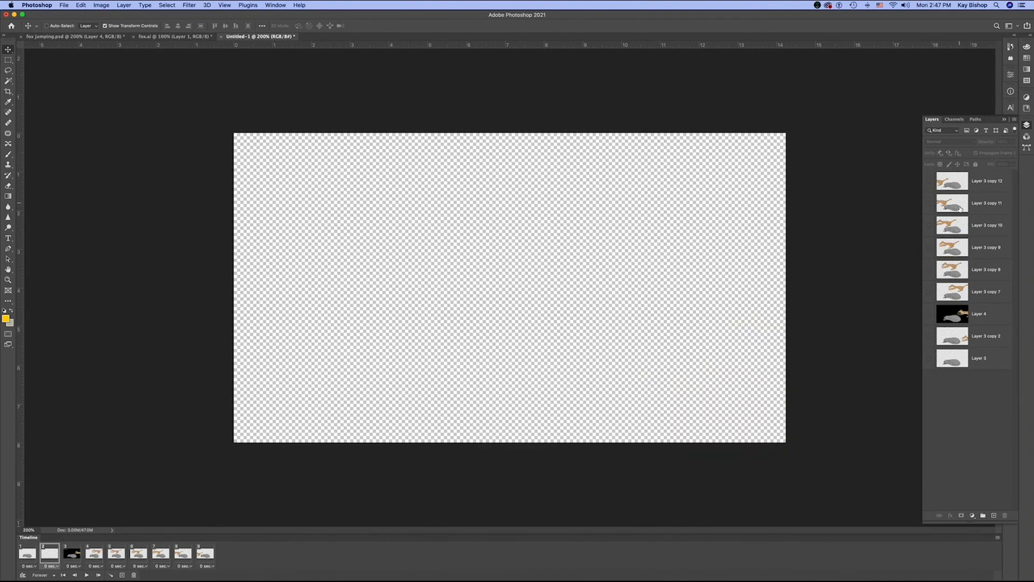
# - Add a new layer beneath all the others, fill it with black at 100% opacity, and leave no layer selected
pyautogui.click(994, 515)
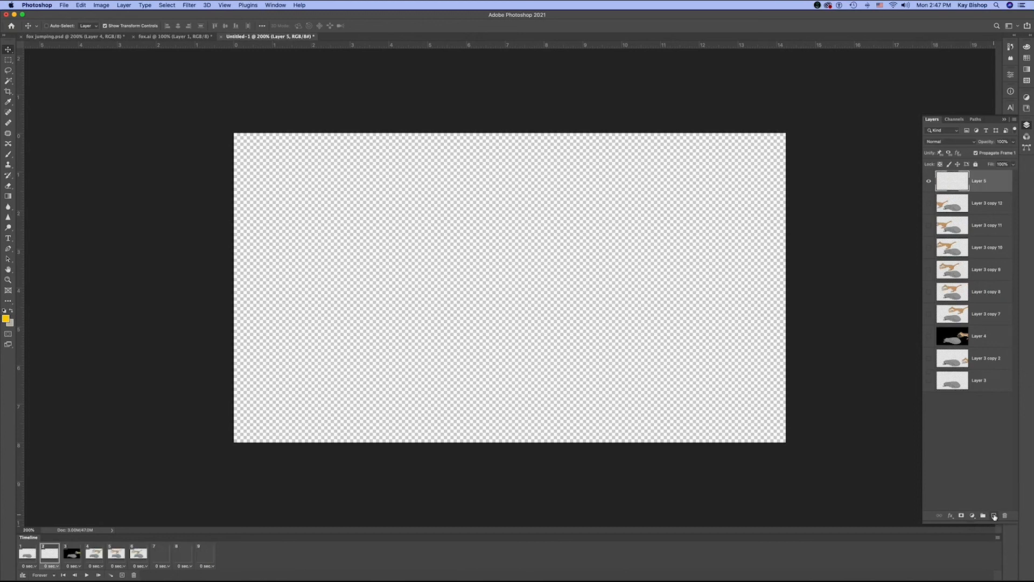
pyautogui.moveTo(950, 184); pyautogui.dragTo(958, 398)
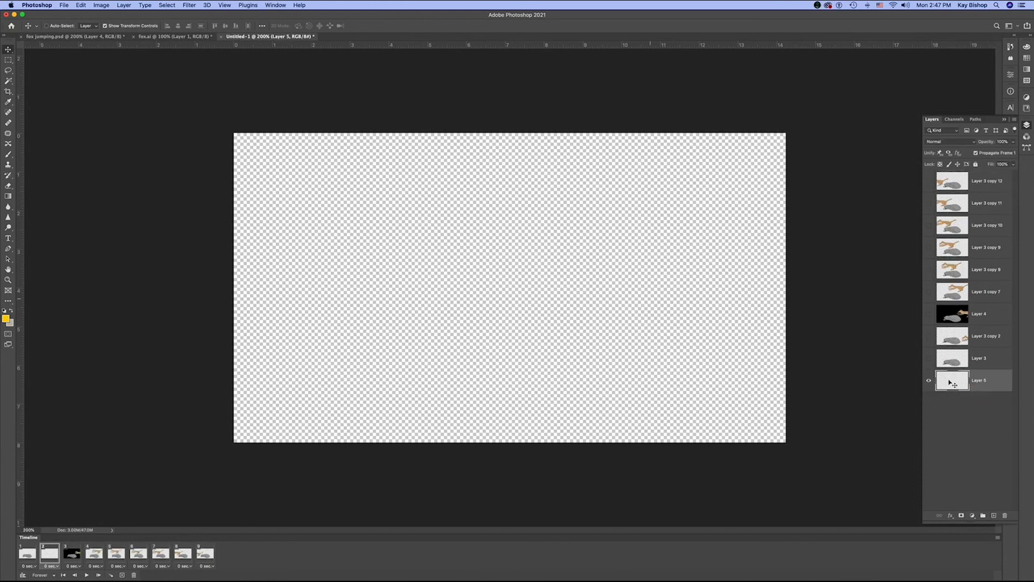
pyautogui.click(81, 5)
pyautogui.click(115, 139)
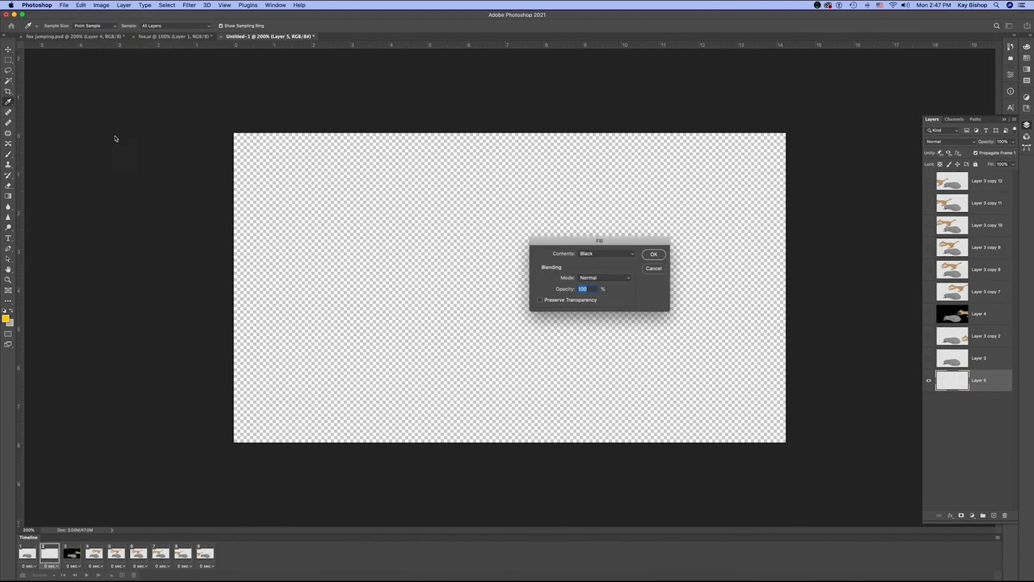
pyautogui.click(655, 257)
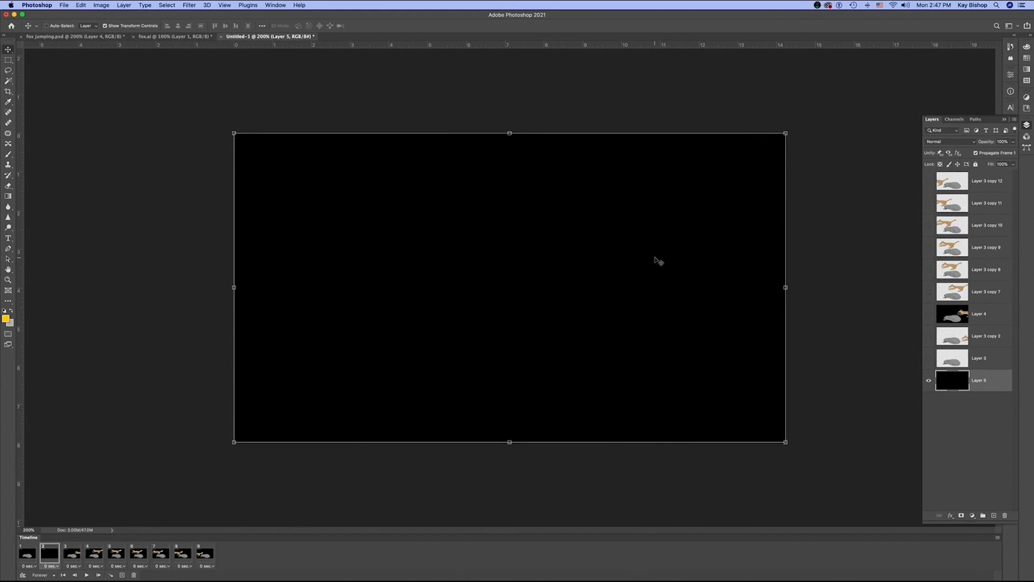
pyautogui.click(965, 457)
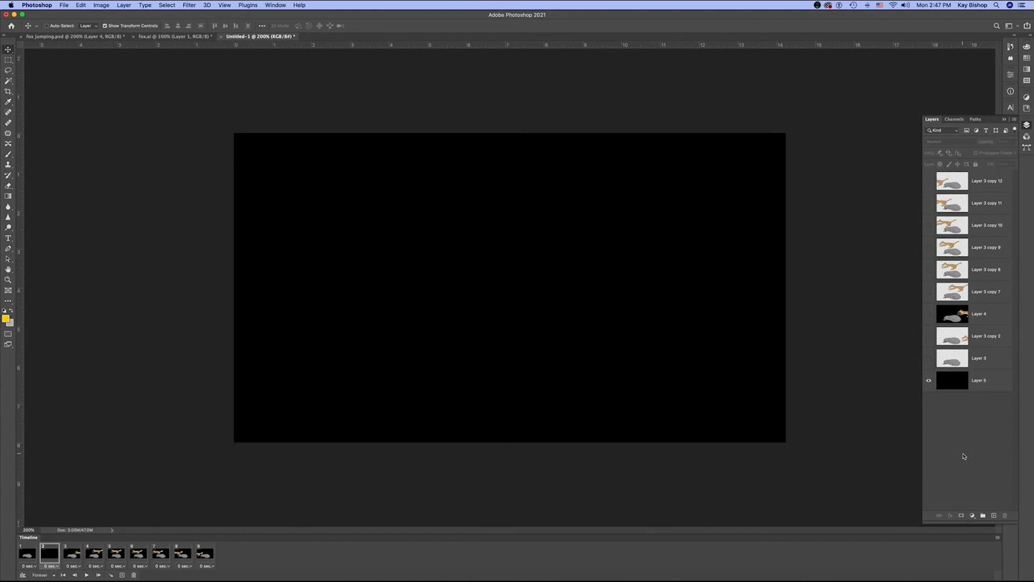
# - Move the plain black frame ahead of the dog frame to the start of the timeline and play the animation
pyautogui.moveTo(47, 555)
pyautogui.mouseDown()
pyautogui.moveTo(18, 555)
pyautogui.moveTo(52, 557)
pyautogui.mouseUp()
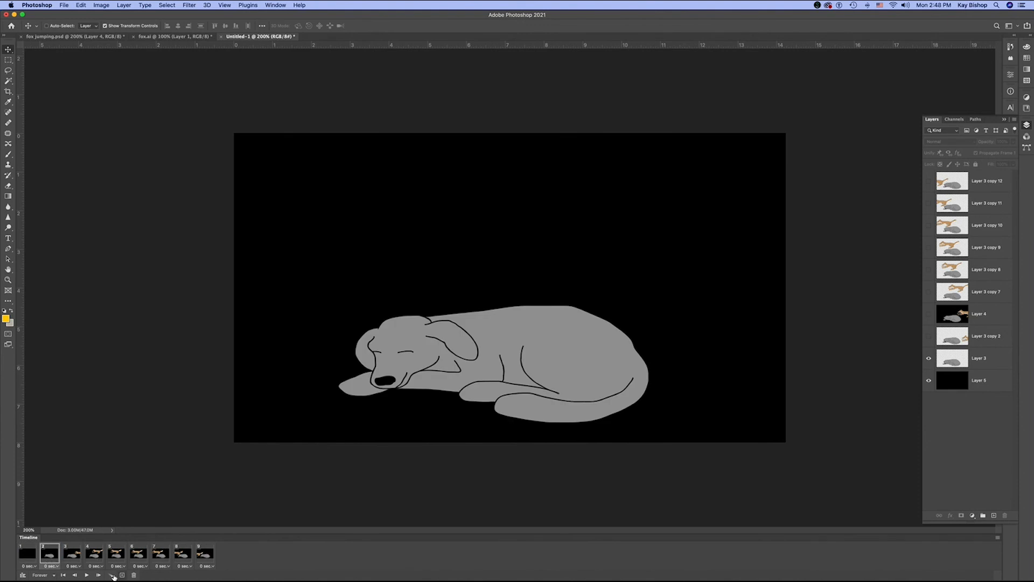
pyautogui.click(87, 575)
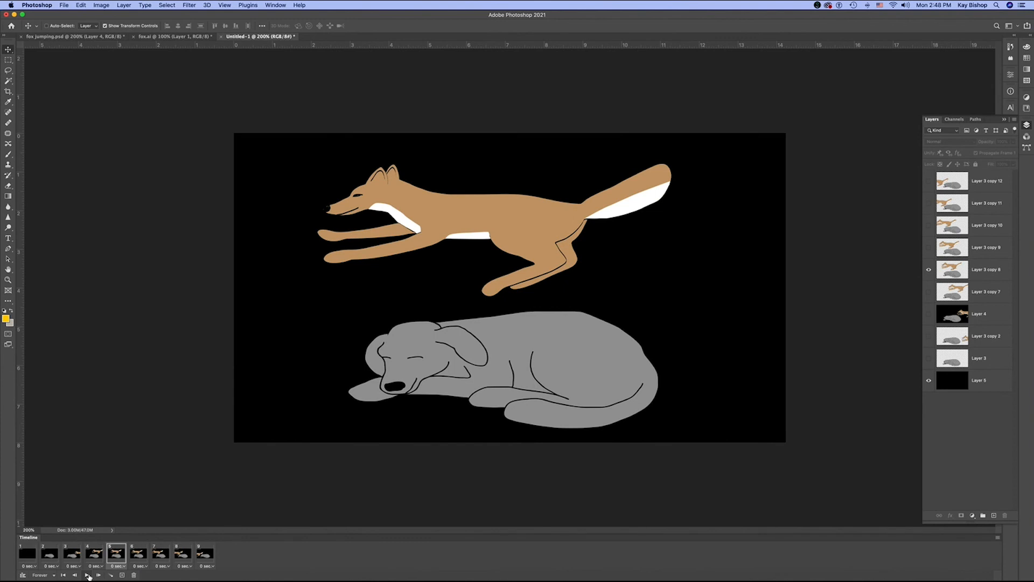
pyautogui.click(87, 576)
pyautogui.click(87, 575)
# - Set the delay of frames 2 to 9 to 0.1 seconds and play the animation to check its speed
pyautogui.click(54, 567)
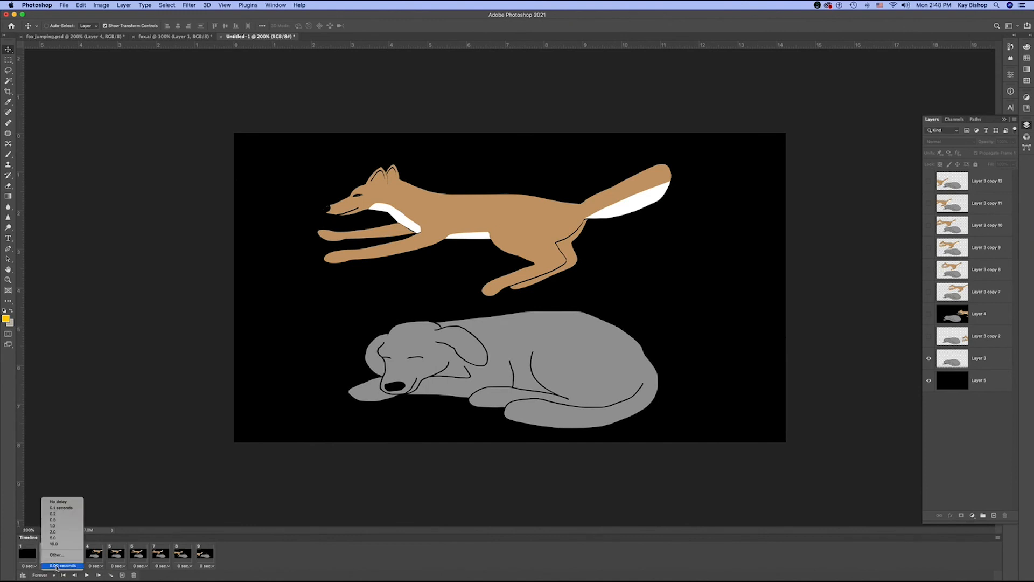
pyautogui.click(76, 509)
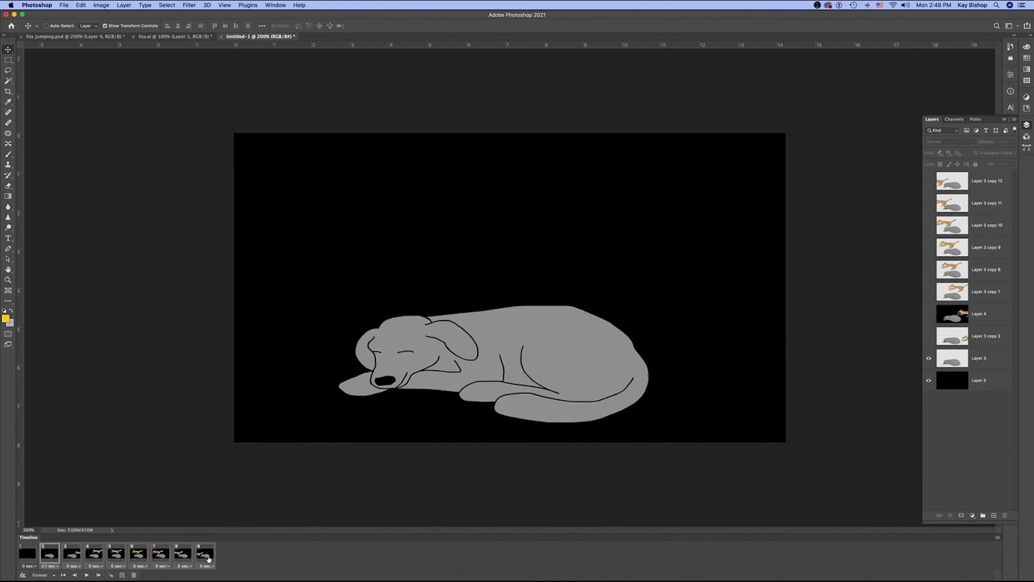
pyautogui.click(208, 566)
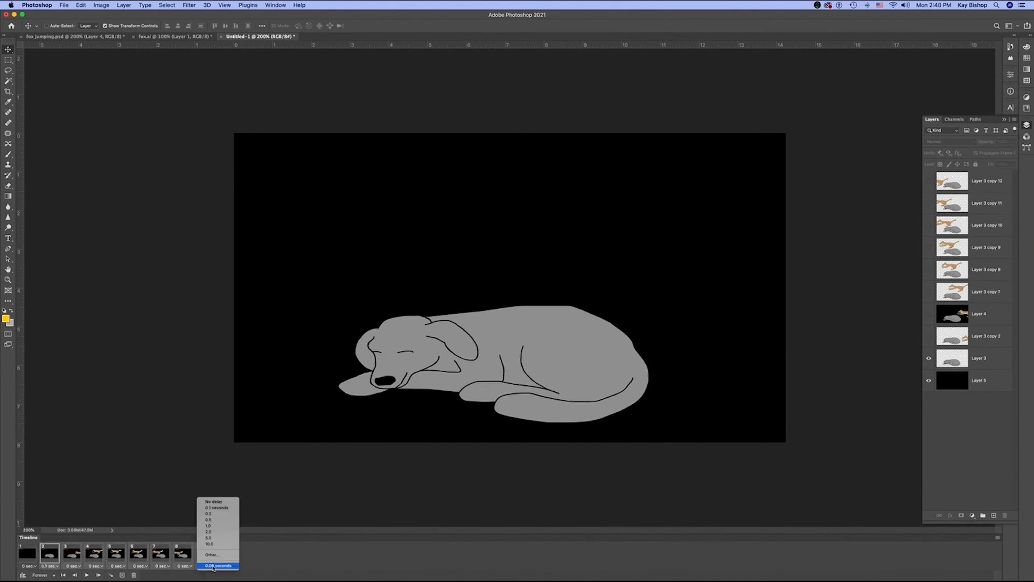
pyautogui.click(216, 508)
pyautogui.click(88, 575)
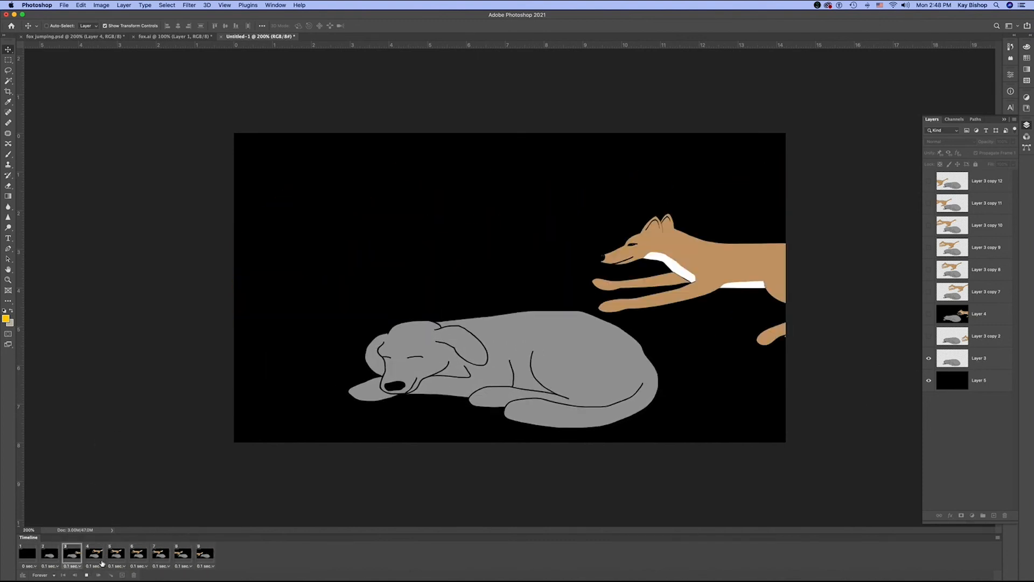
pyautogui.click(87, 576)
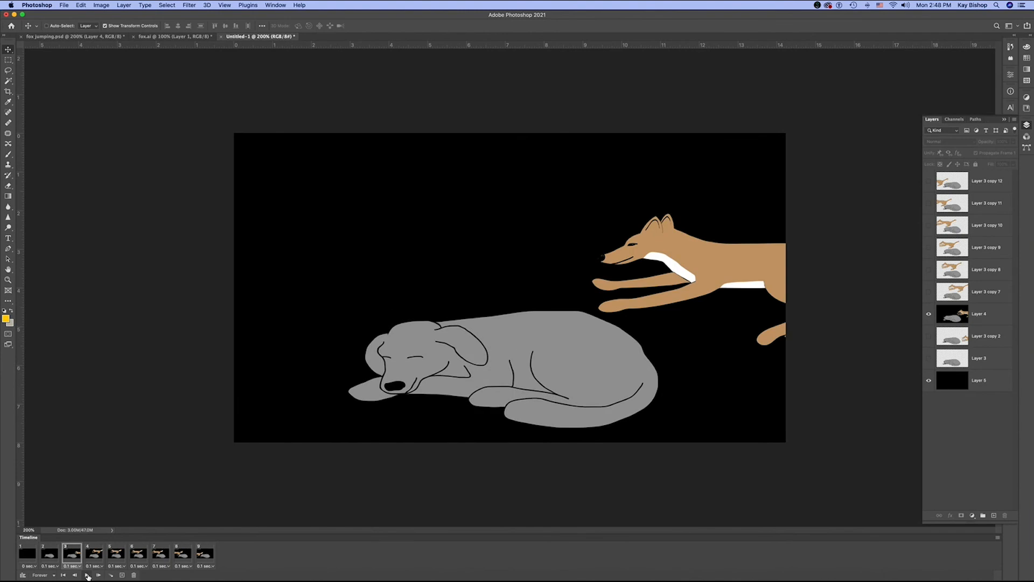
# - In frame 3, hide and show Layer 3 copy 2 to adjust the doubled dog, and replay the animation
pyautogui.click(55, 575)
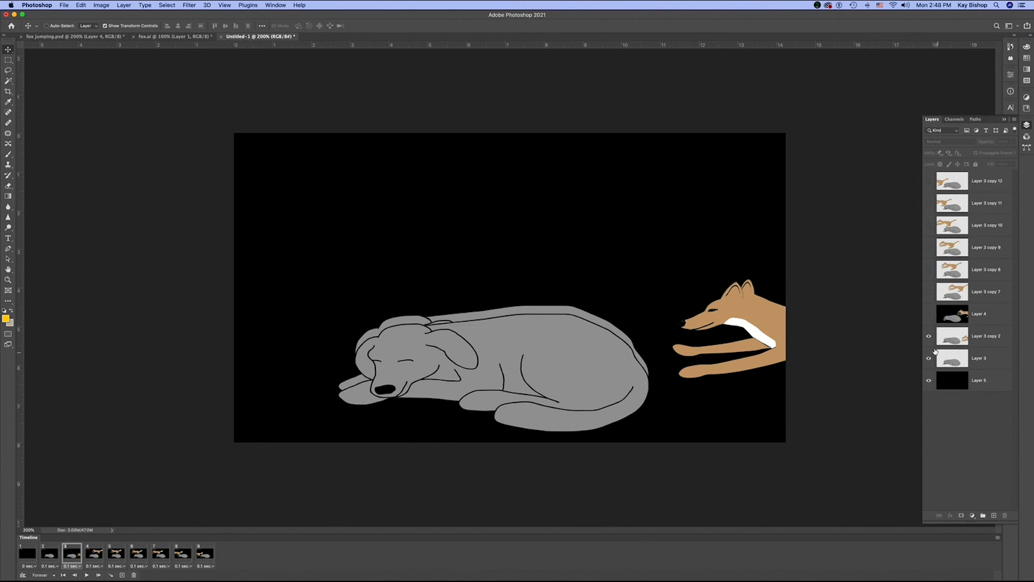
pyautogui.click(928, 335)
pyautogui.click(981, 361)
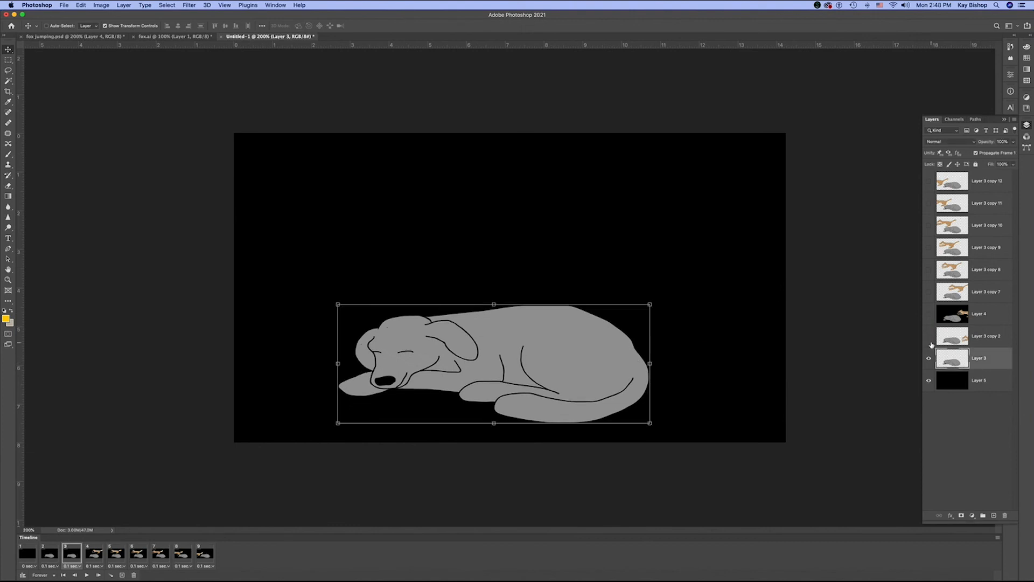
pyautogui.click(929, 337)
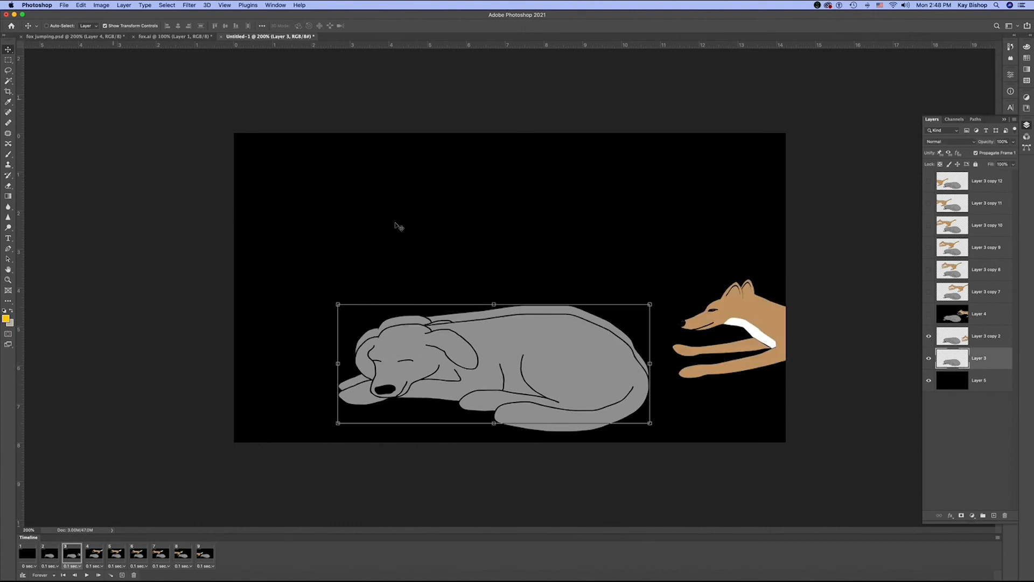
pyautogui.moveTo(585, 387); pyautogui.dragTo(584, 389)
pyautogui.click(86, 574)
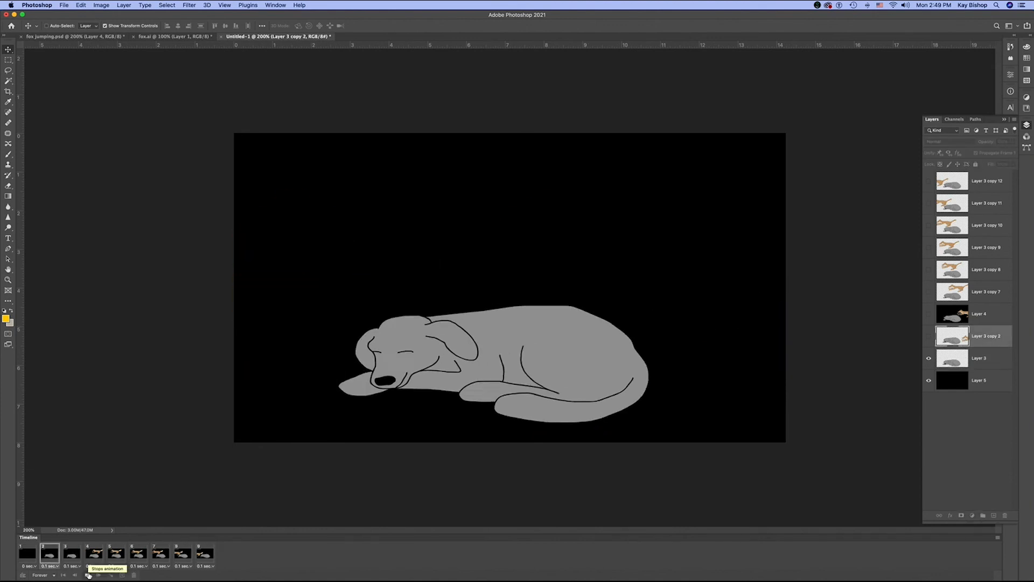
pyautogui.click(87, 574)
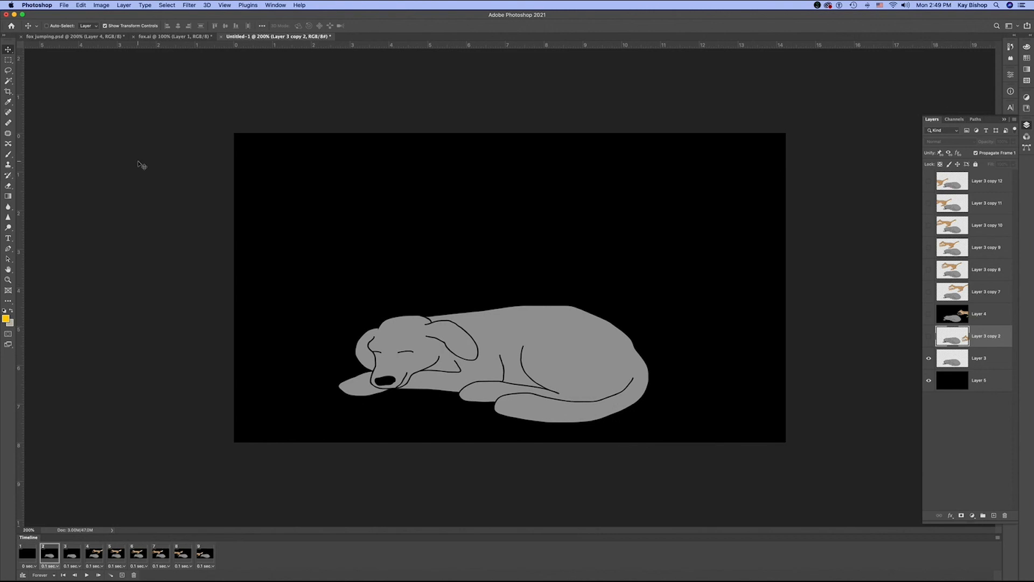
# - Open Save for Web with the GIF 128 Dithered preset, preview the animation in the browser, and return to Photoshop
pyautogui.click(37, 6)
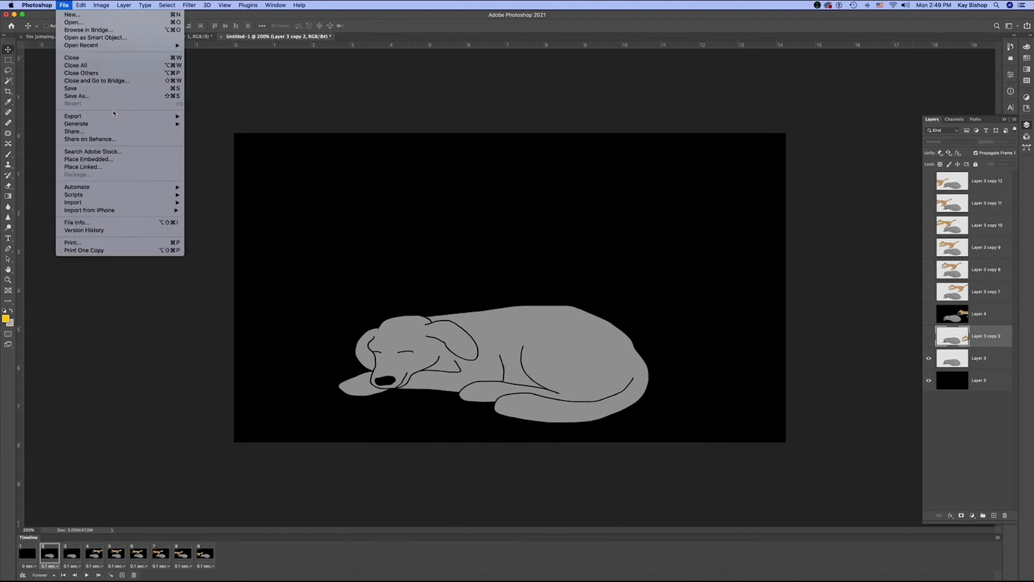
pyautogui.moveTo(114, 115)
pyautogui.click(243, 151)
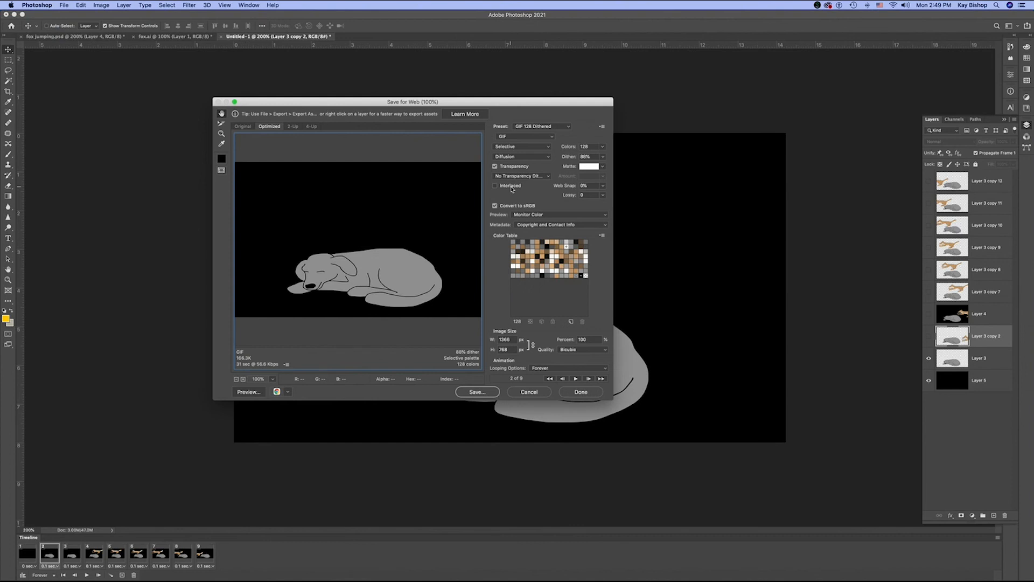
pyautogui.click(276, 391)
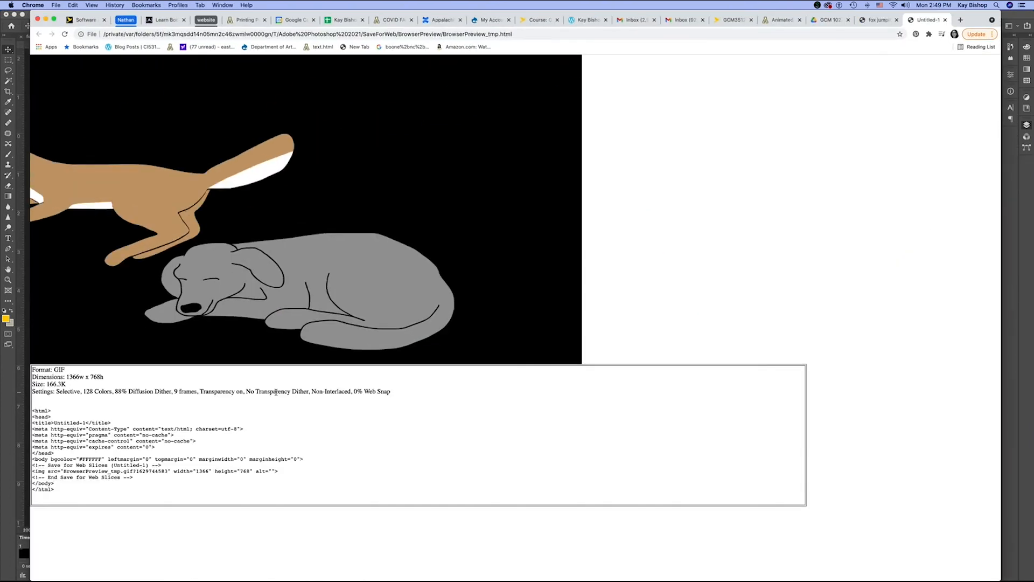
pyautogui.press('super+Tab')
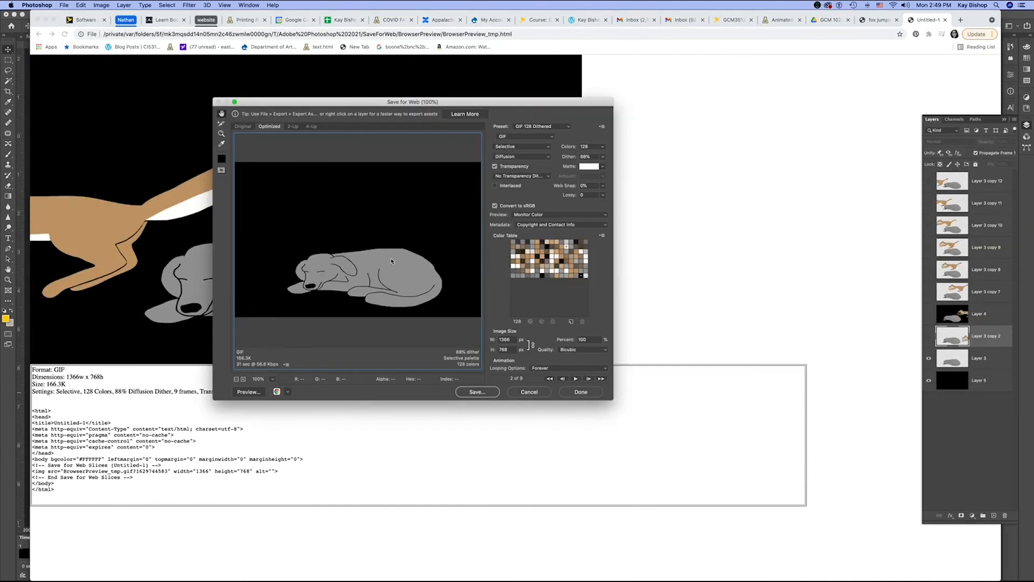
# - Start saving the optimized GIF to the Desktop under the name testgif
pyautogui.click(477, 392)
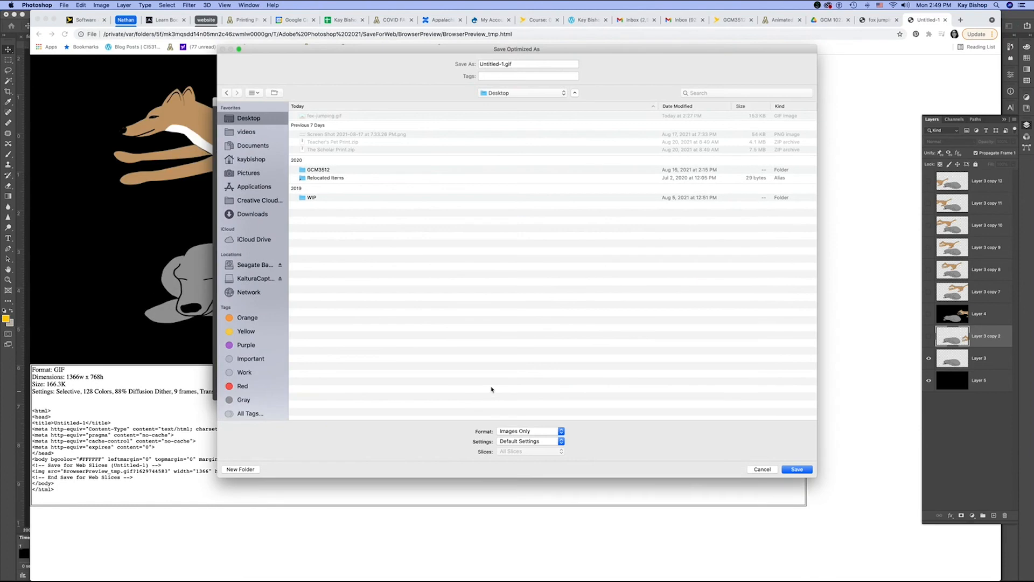
pyautogui.write('testgif')
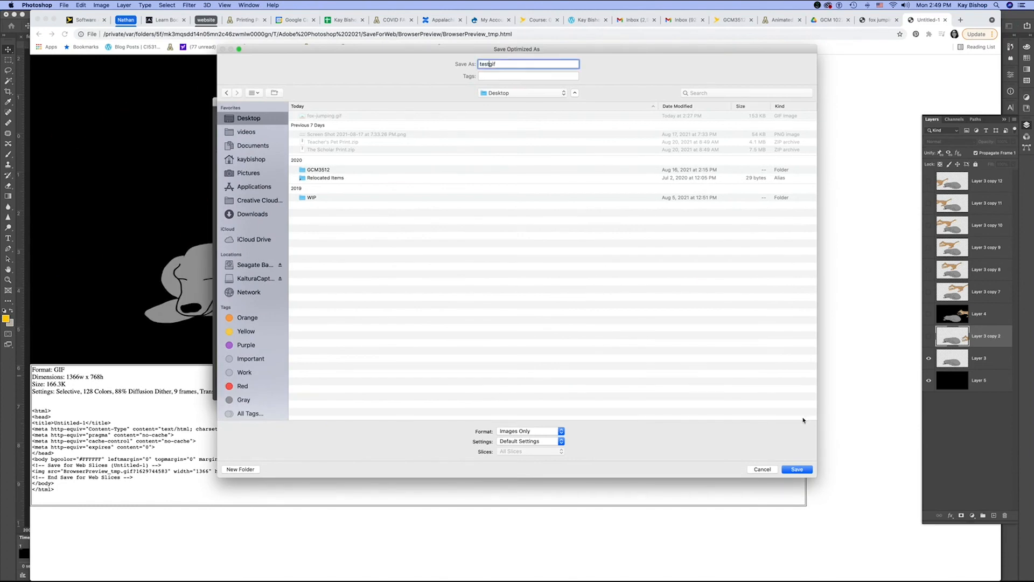